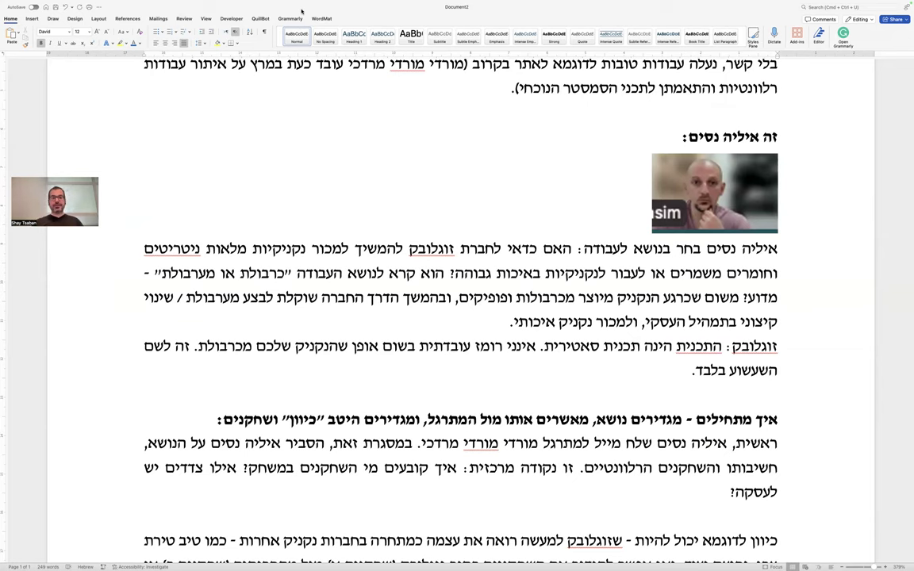
# - Underline the bold heading that begins "איך מתחילים - מגדירים נושא"
pyautogui.scroll(-5, 613, 343)
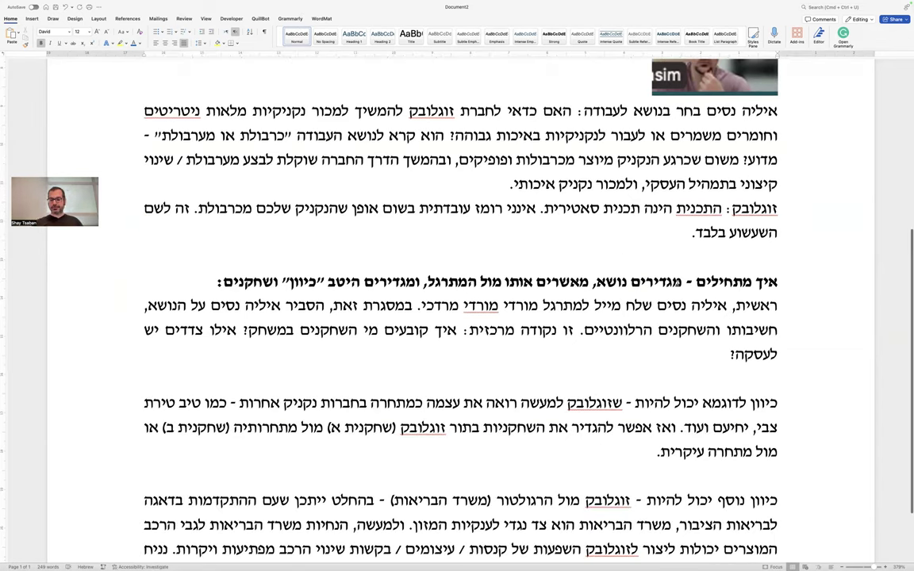
pyautogui.tripleClick(681, 280)
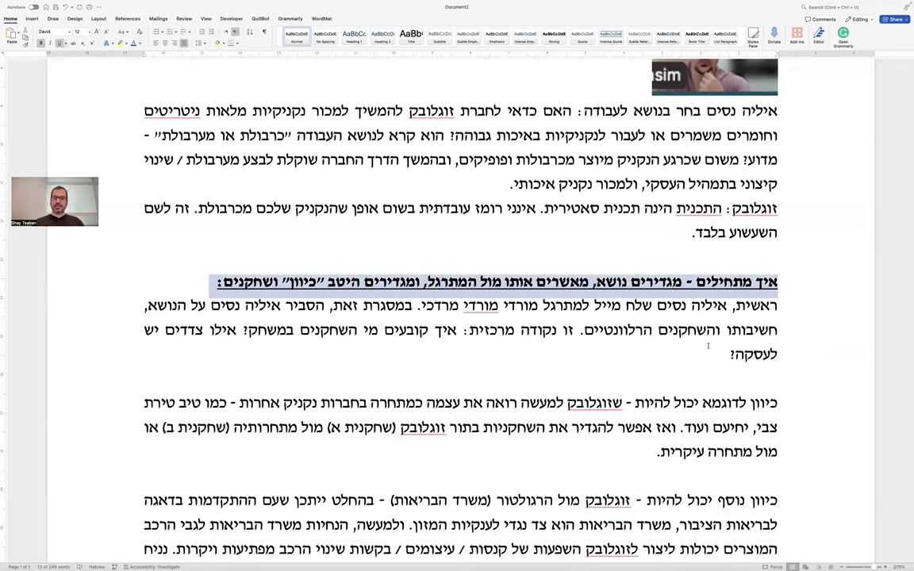
# - After a blank line at the end of the document, add the line "השלב הבא - להגדיר את אפשרויות הפעולה של השחקנים השונים"
pyautogui.scroll(-1, 708, 346)
pyautogui.scroll(-1, 708, 346)
pyautogui.click(498, 486)
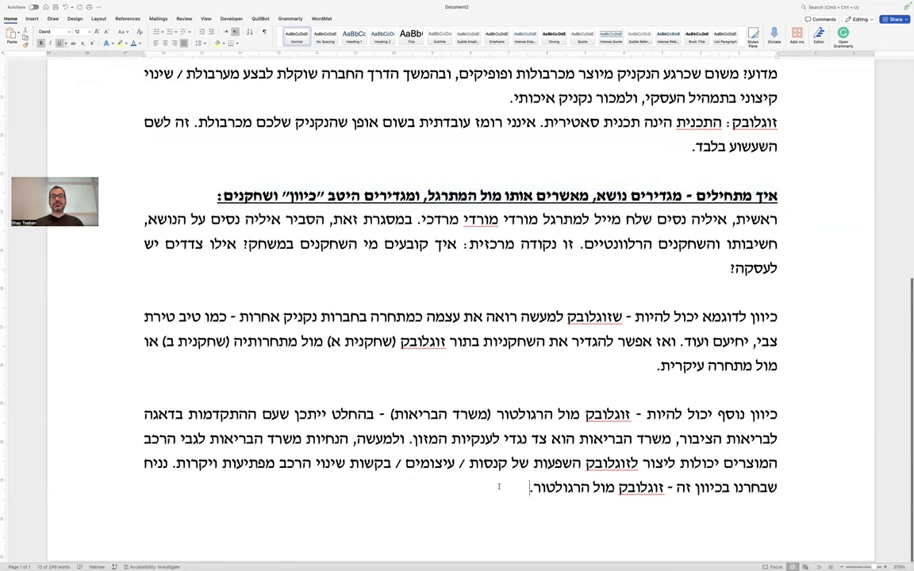
pyautogui.press('Return')
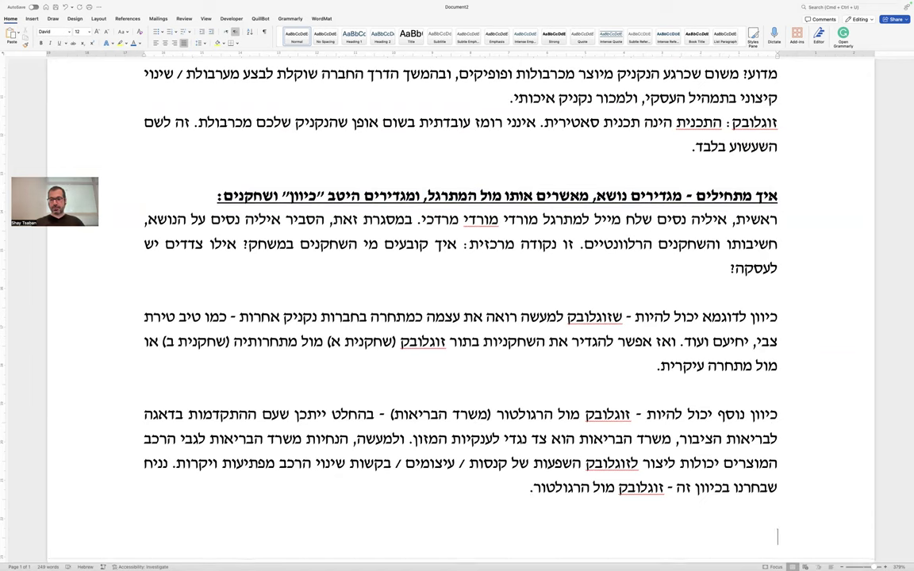
pyautogui.scroll(-2, 499, 486)
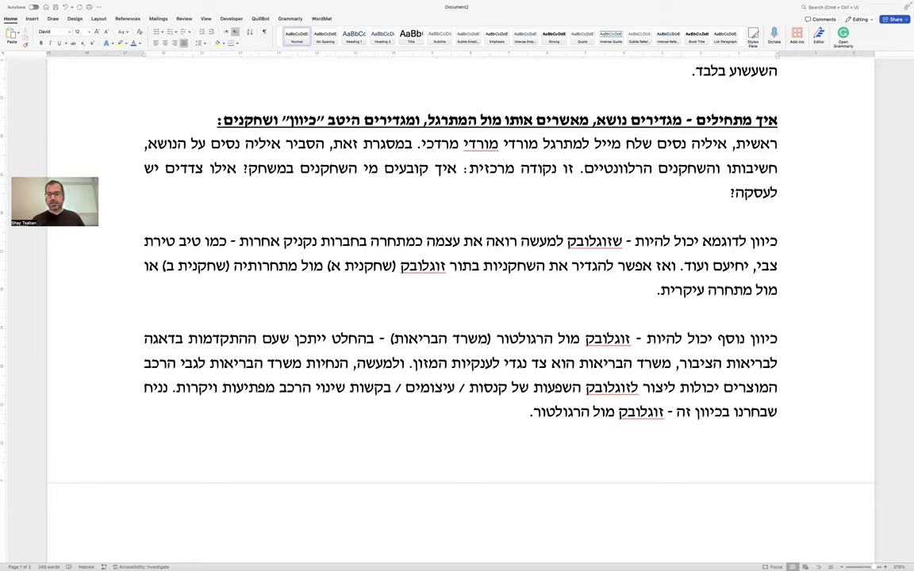
pyautogui.press('Return')
pyautogui.press('Return')
pyautogui.write('השלב הבא - להגד')
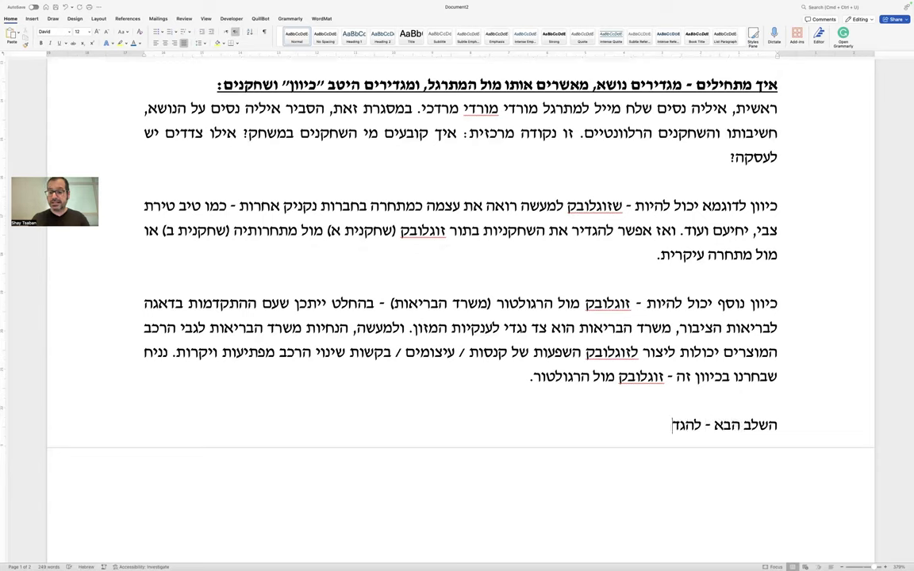
pyautogui.write('יר את אפשרויות הפעולה')
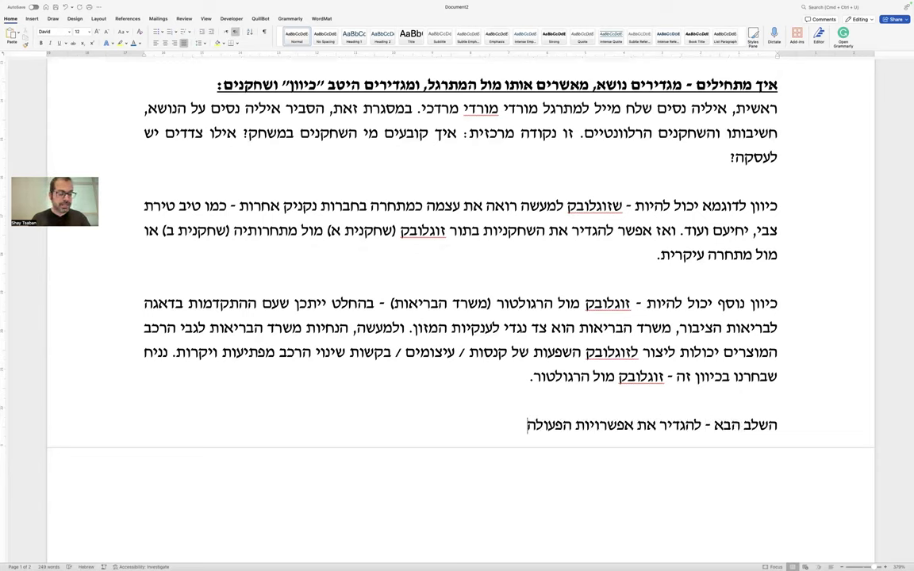
pyautogui.write(' של השחקנים השונים')
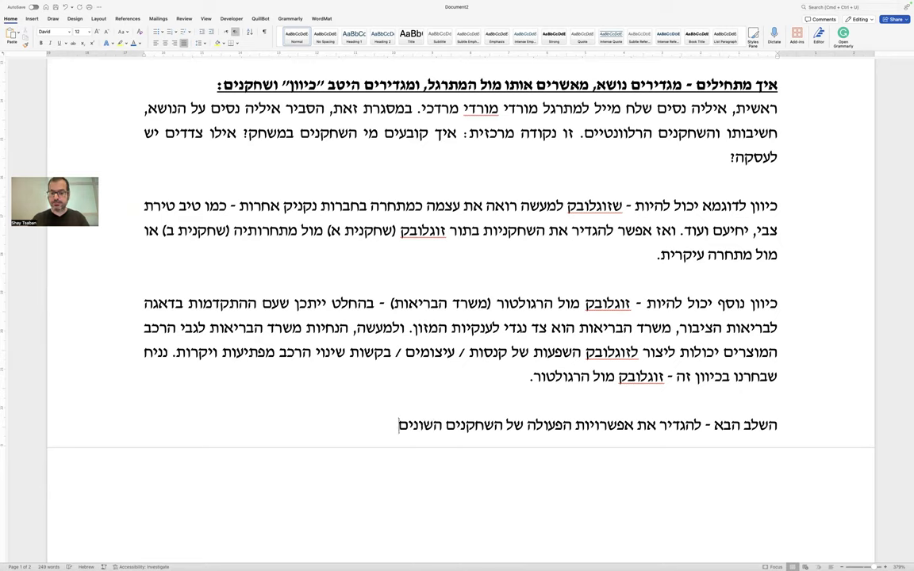
# - Format the new "השלב הבא" line as a bold, underlined heading
pyautogui.tripleClick(594, 429)
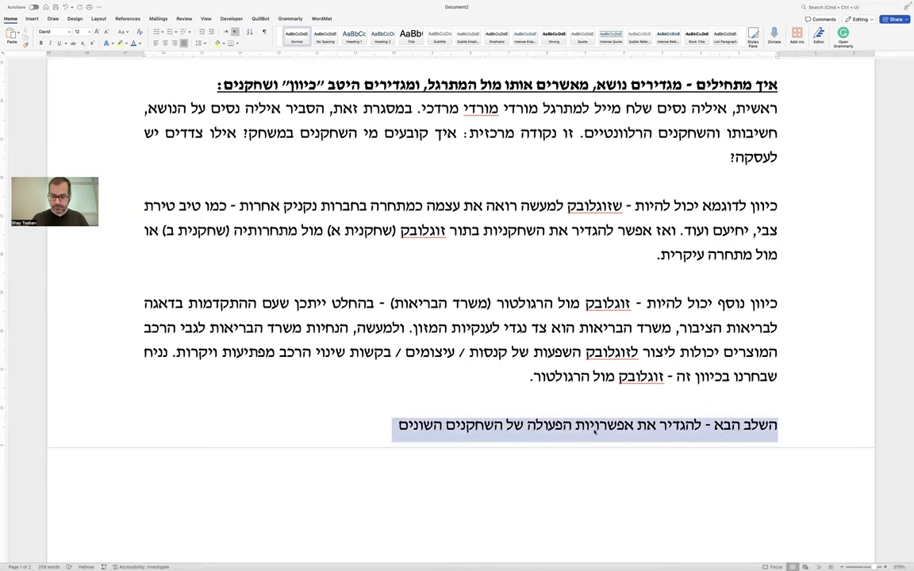
pyautogui.press('super+b')
pyautogui.press('super+u')
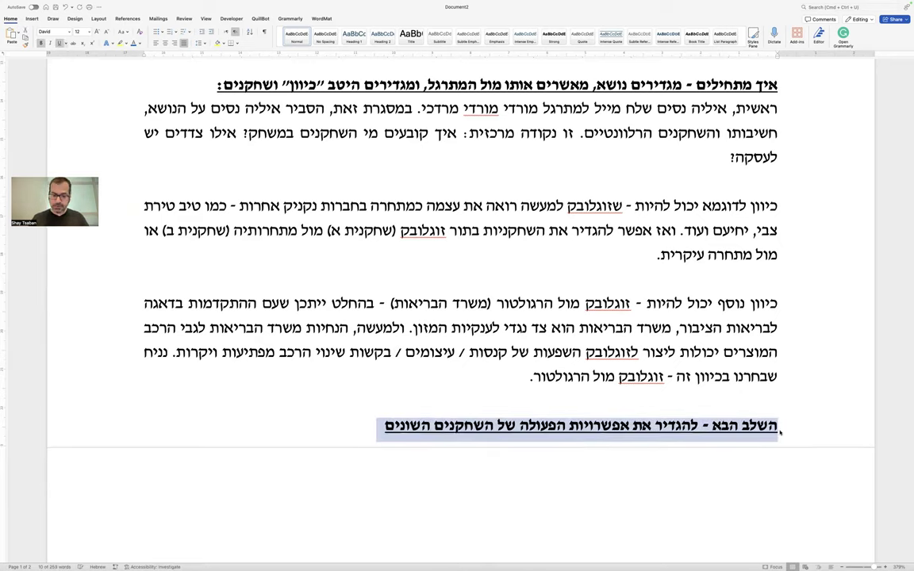
# - Below the heading, start a body paragraph reading "אם למשל בחרנו בדילמה של זוגלובק מול הדילמה של הרוגולטור לשיפור איכות מוצריה, כעת נדרש"
pyautogui.press('Down')
pyautogui.press('Return')
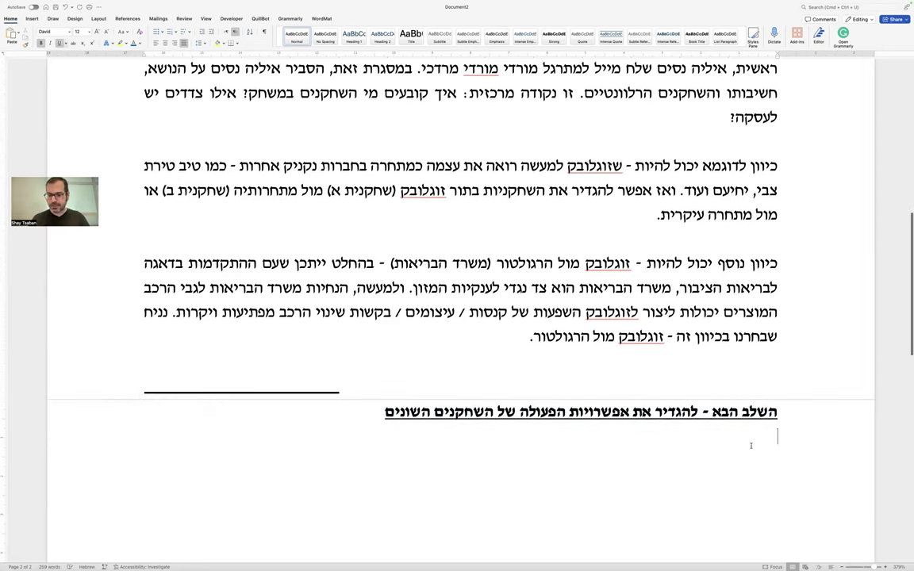
pyautogui.write('אם למשל בחרנו בדי')
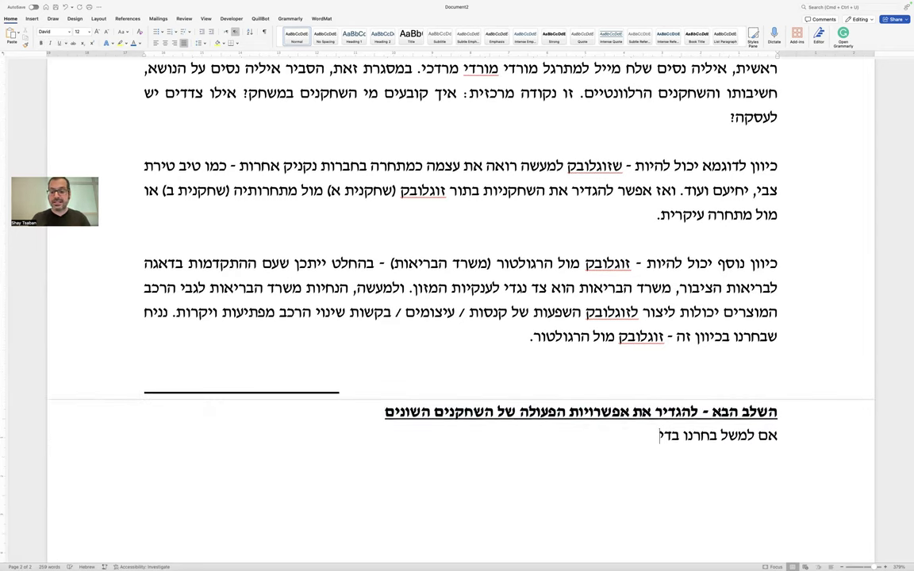
pyautogui.write('למה של זוגלובק')
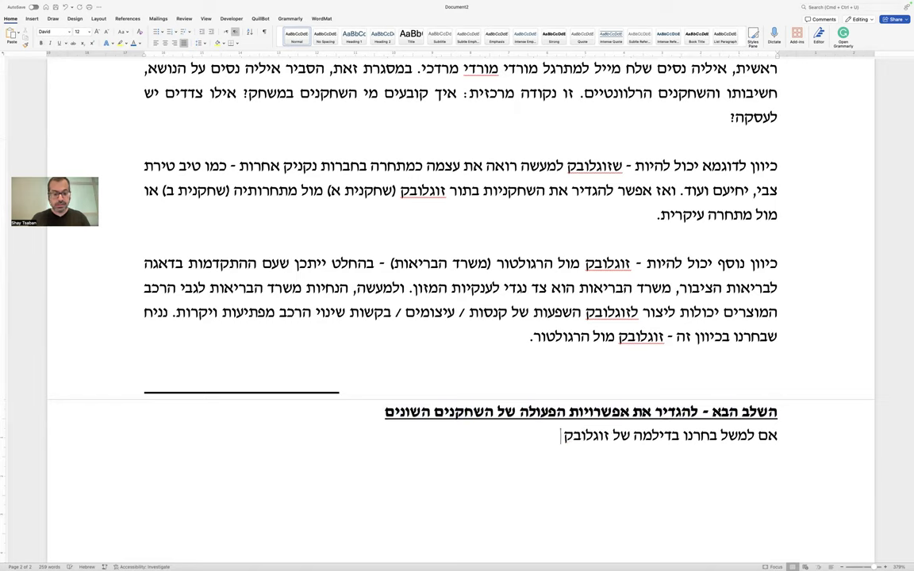
pyautogui.write(' מול הדילמה של הרגולטו')
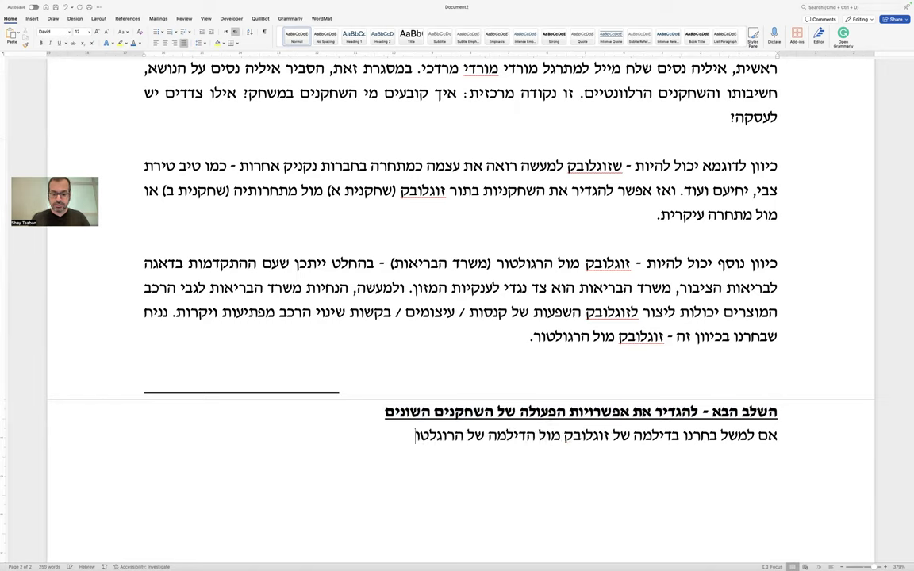
pyautogui.press('BackSpace')
pyautogui.write('גול')
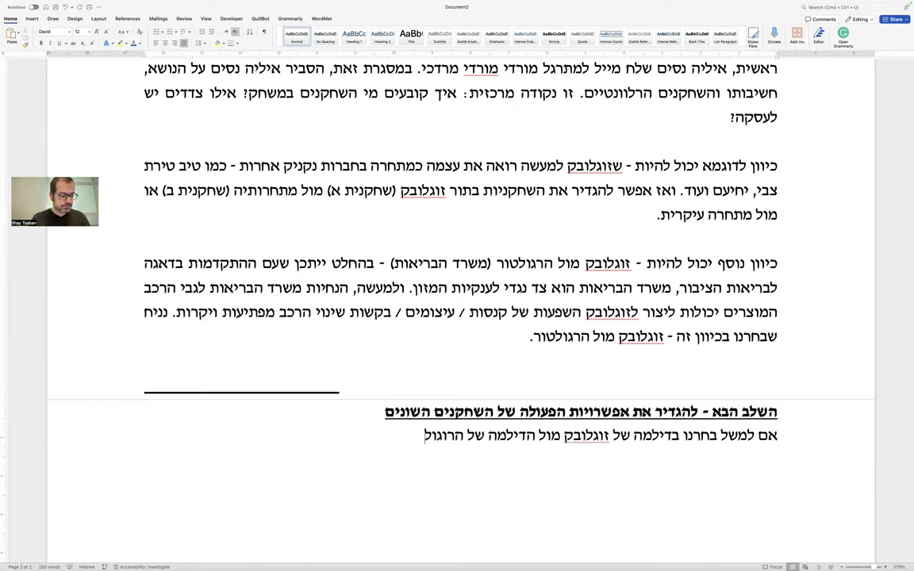
pyautogui.write('טור לשיפור איכות מוצ')
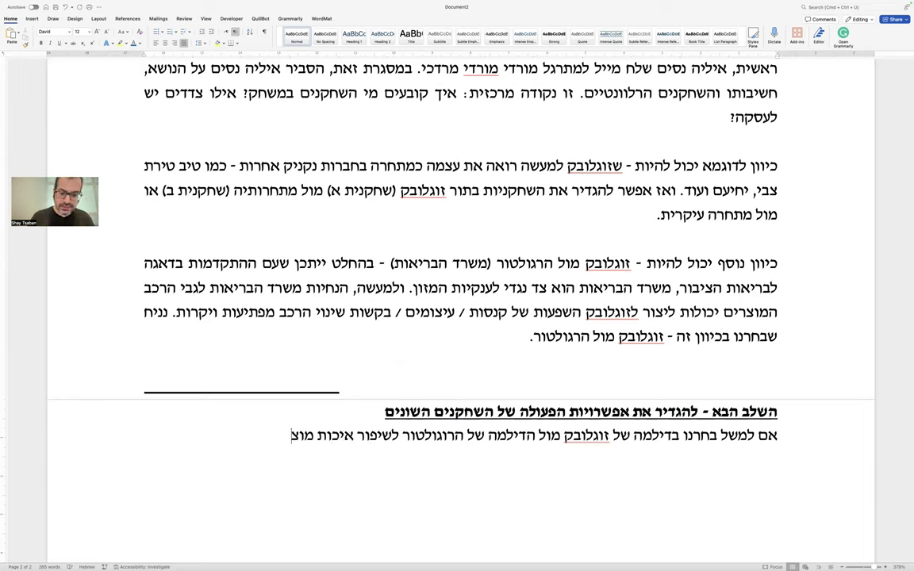
pyautogui.write('ריה, כעת נדרש לב')
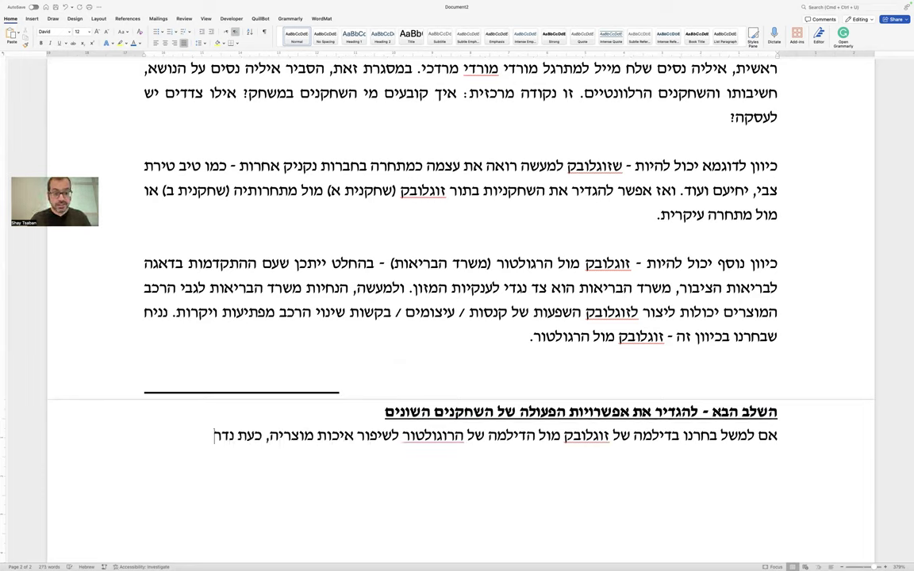
# - Finish the sentence with "לבחון או לשער את אפשרויות הפעולה הניצבות בפני זוגלובק, ובפני הרגולטור מצד שני."
pyautogui.write('חון או לשער את')
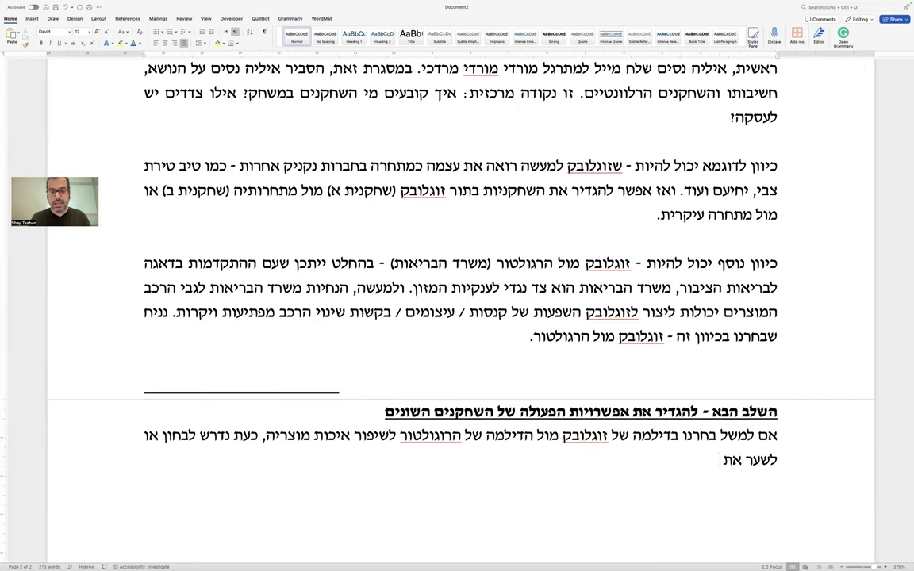
pyautogui.write(' אפשרויות הפעולה הניצ')
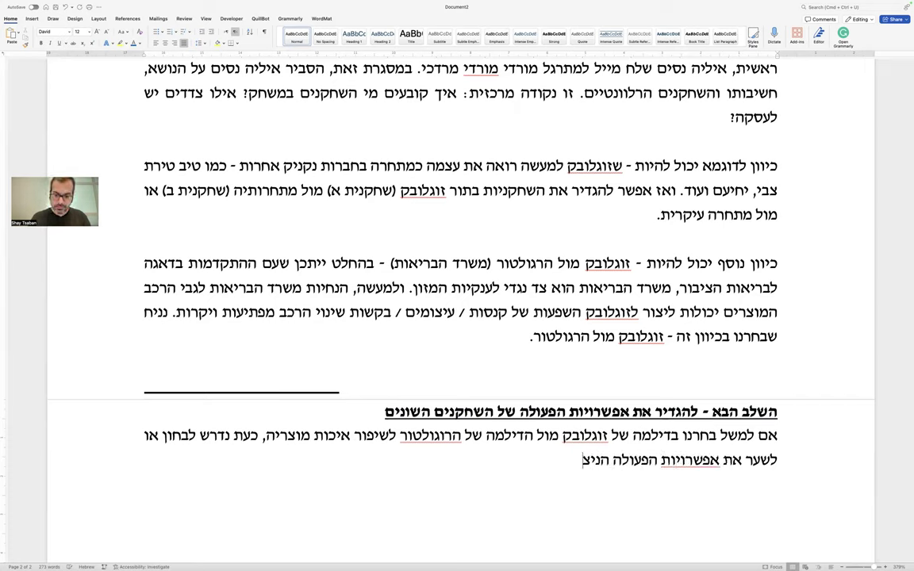
pyautogui.write('בות בפני זוגלובק, ובפ')
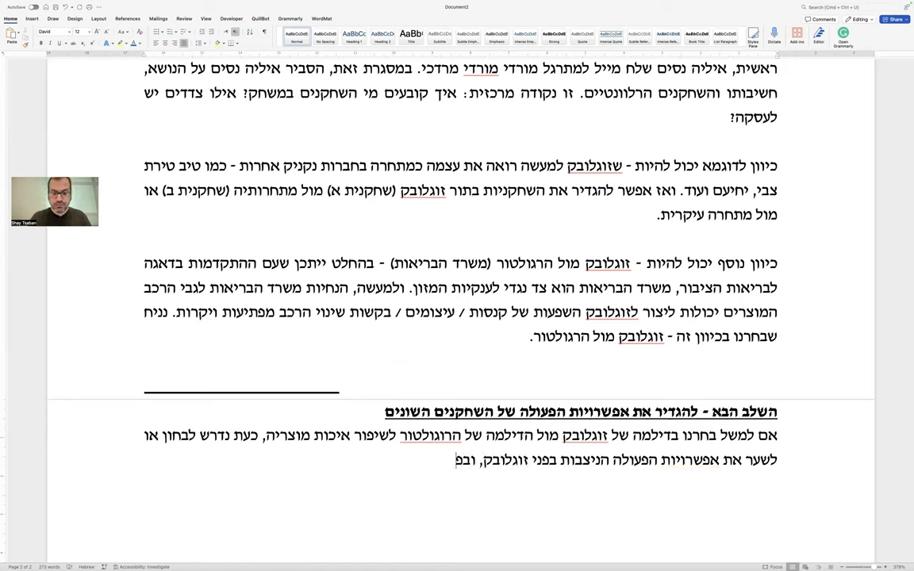
pyautogui.write('ני הרגולטור מצד שני.')
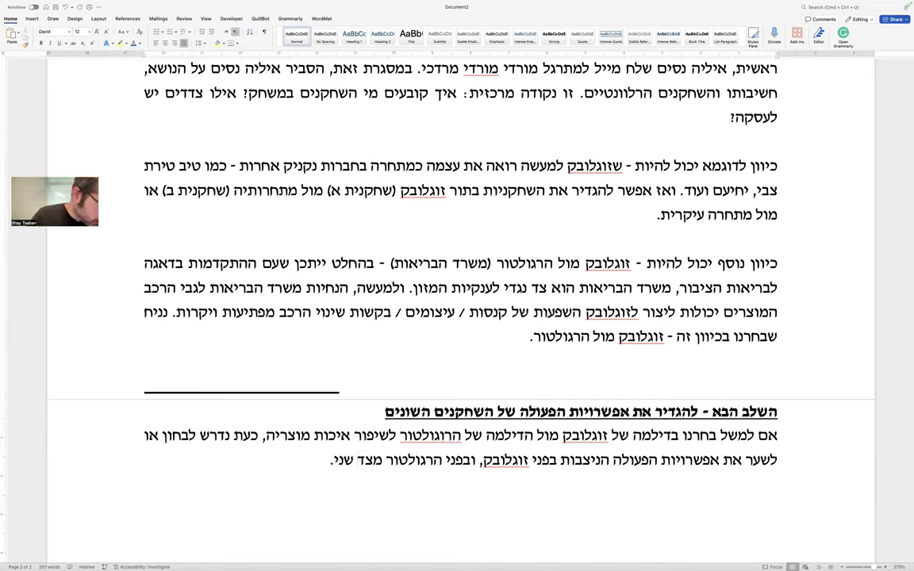
# - Paste the copied cartoon chef picture on a new line below the paragraph and shrink it proportionally to about a quarter of the text width
pyautogui.press('Return')
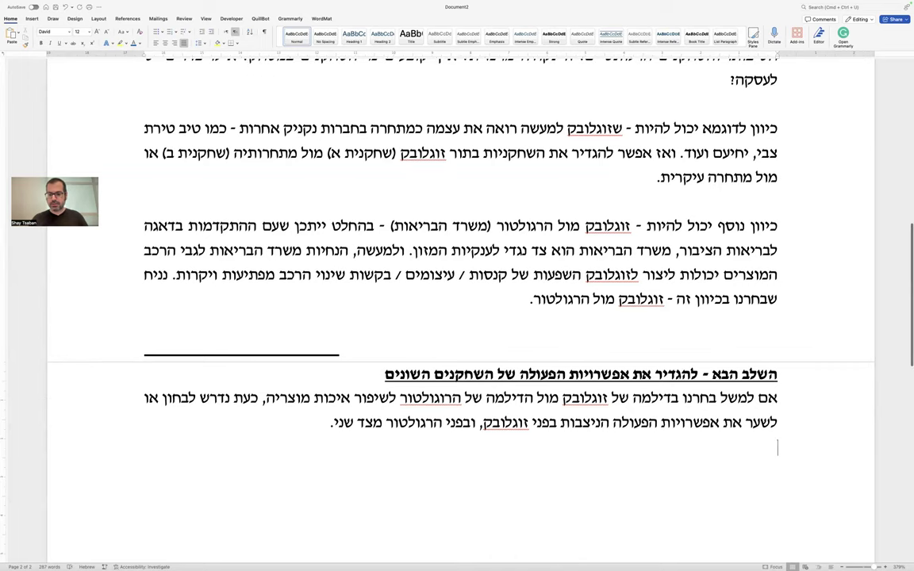
pyautogui.press('super+v')
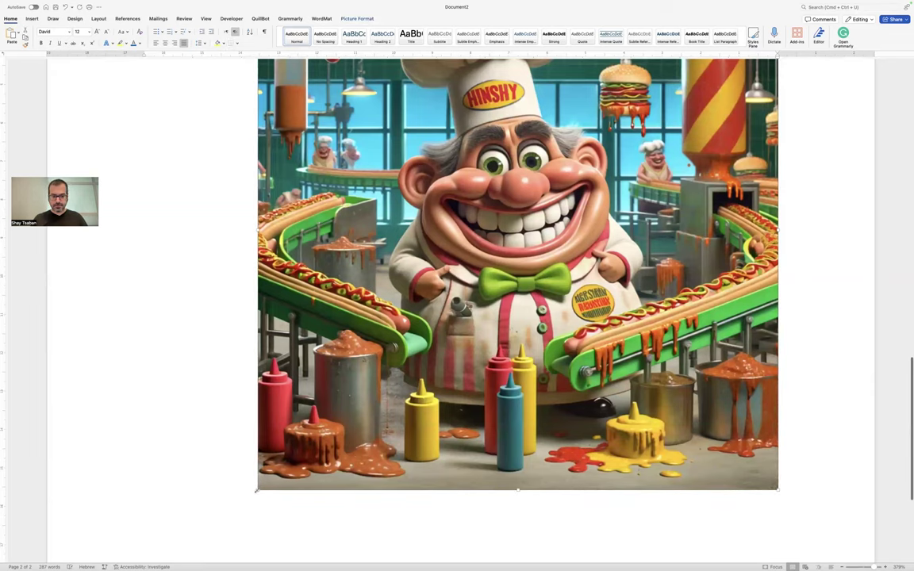
pyautogui.moveTo(256, 490); pyautogui.dragTo(583, 199)
pyautogui.scroll(2, 582, 198)
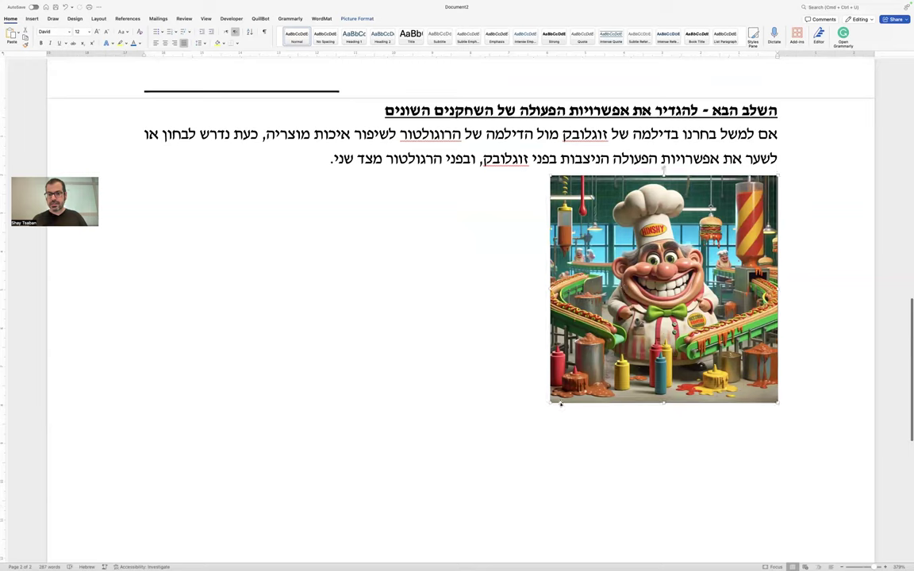
pyautogui.moveTo(549, 402); pyautogui.dragTo(624, 326)
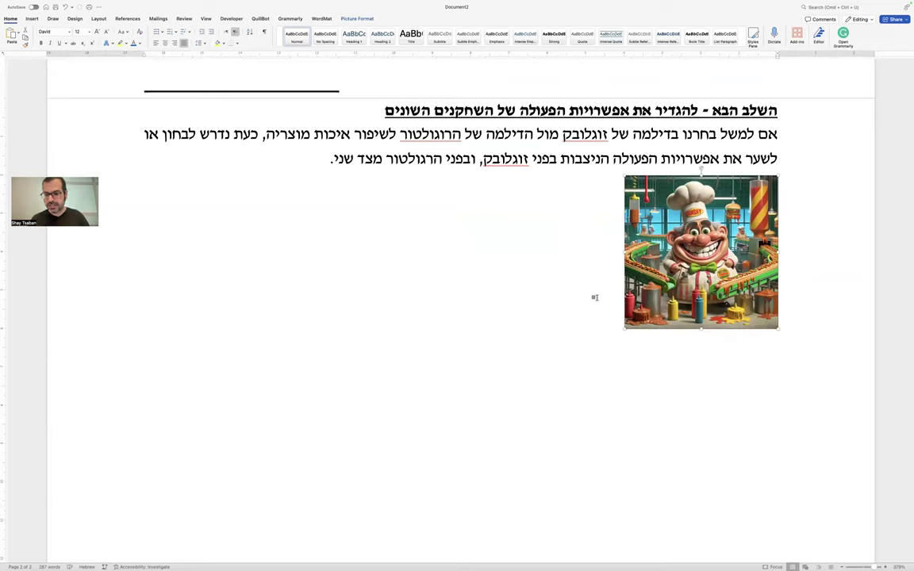
# - Below the picture, start a paragraph reading "כדי לבחון את ההשפעות הללו, מומלץ בחום להתחיל מסקירה מסוימת"
pyautogui.click(591, 297)
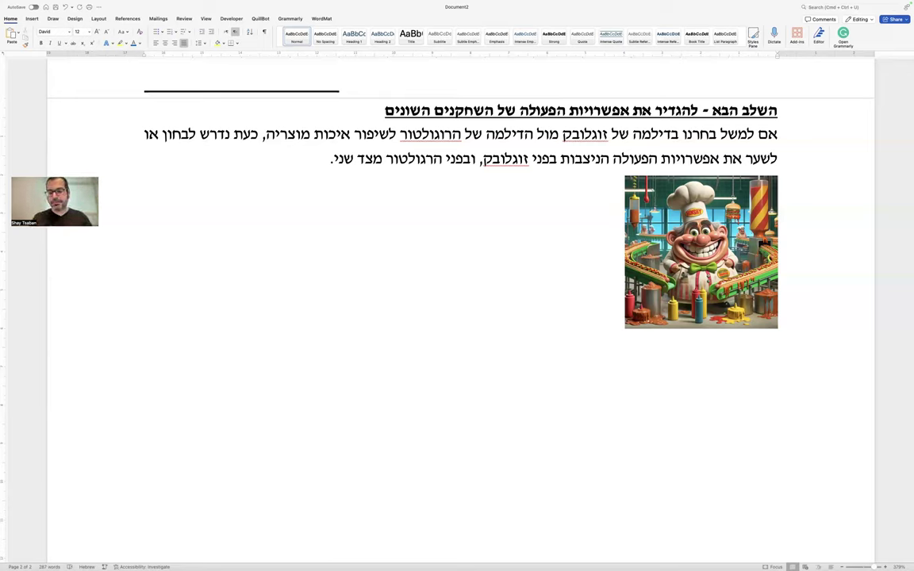
pyautogui.write('כדי לבחון א')
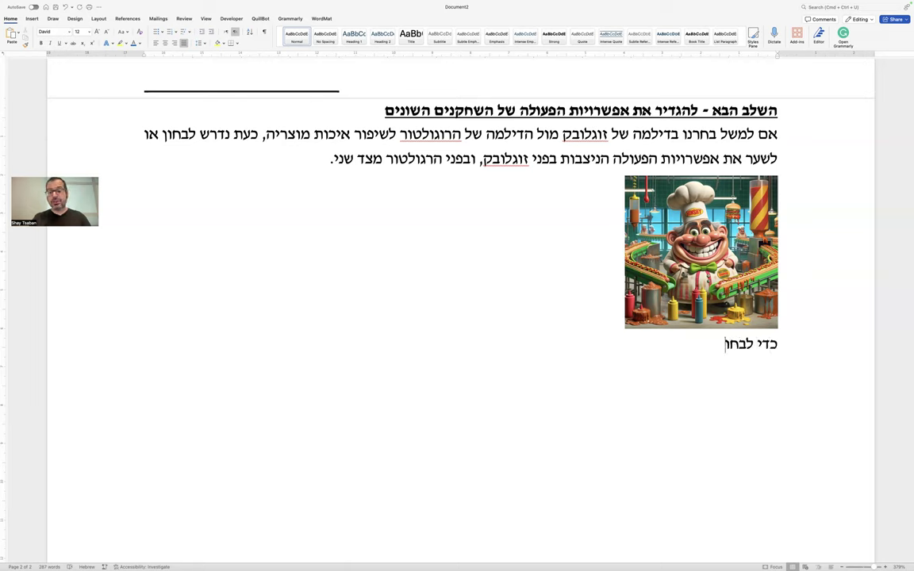
pyautogui.write('ת ההשפעות')
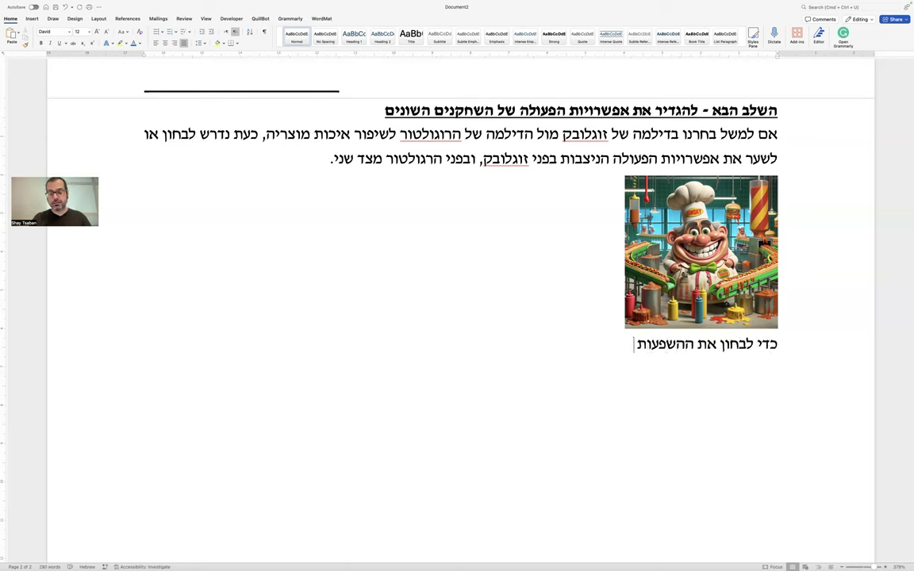
pyautogui.write(' הללו, מומלץ בחום')
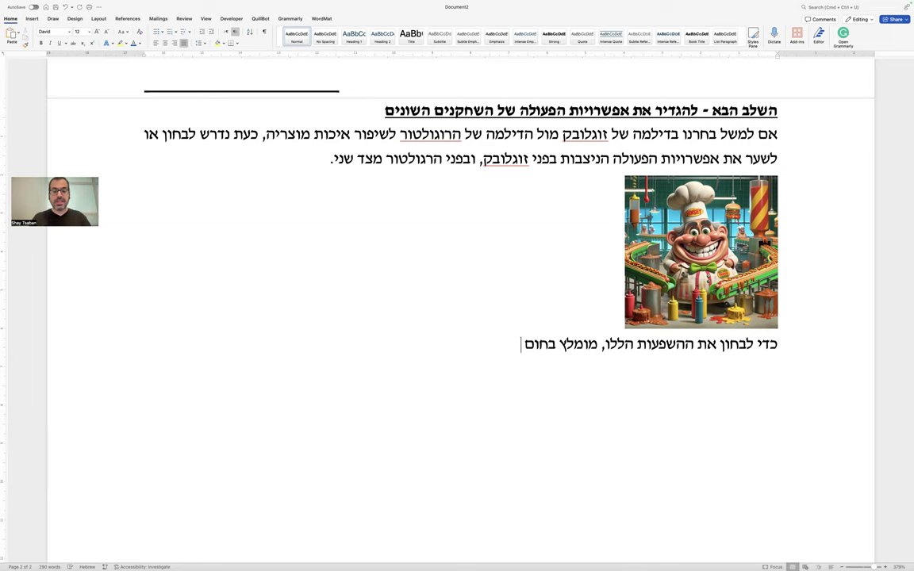
pyautogui.write(' להתחיל מסקיר')
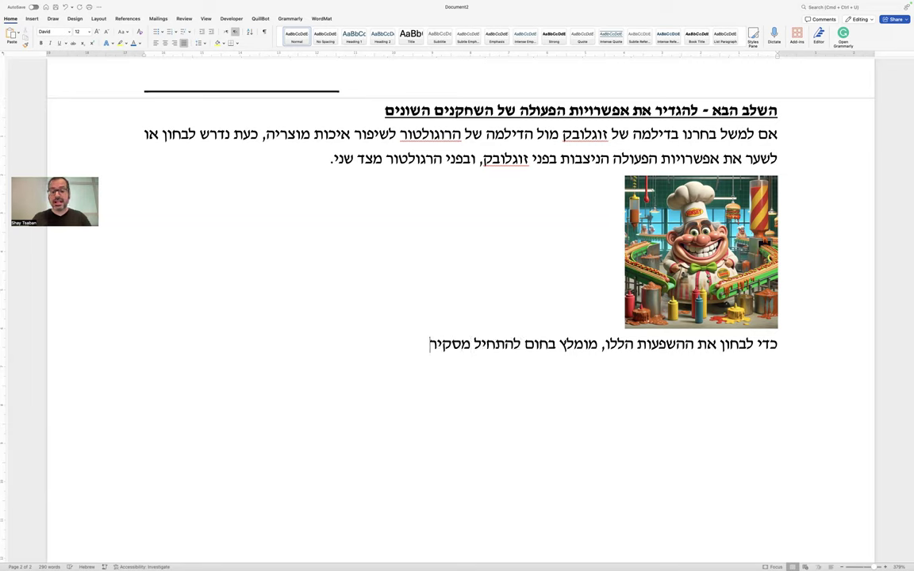
pyautogui.write('ה מסויימת ')
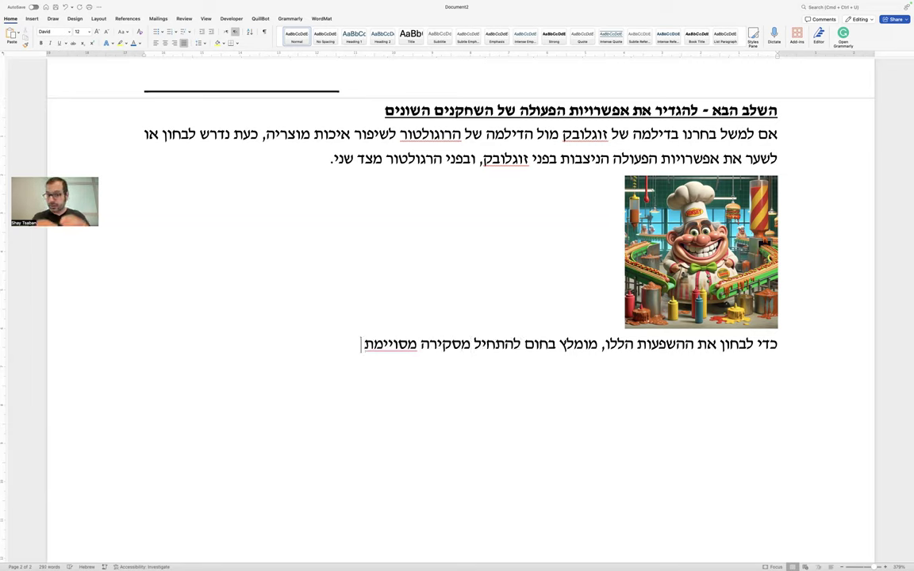
# - Complete the sentence with "(חיפוש בגוגל וקריאה עקרונית, לא צריך מחקר אקדמי מעמיק) לגבי ההשפעות השונות של החלופות הניצבות בפני החברה."
pyautogui.write('(חיפוש בגו')
pyautogui.write('גל וקריאה עקרונית,')
pyautogui.write(' לא צריך מחקר אקדמ')
pyautogui.write('י מעמיק) לגבי ה')
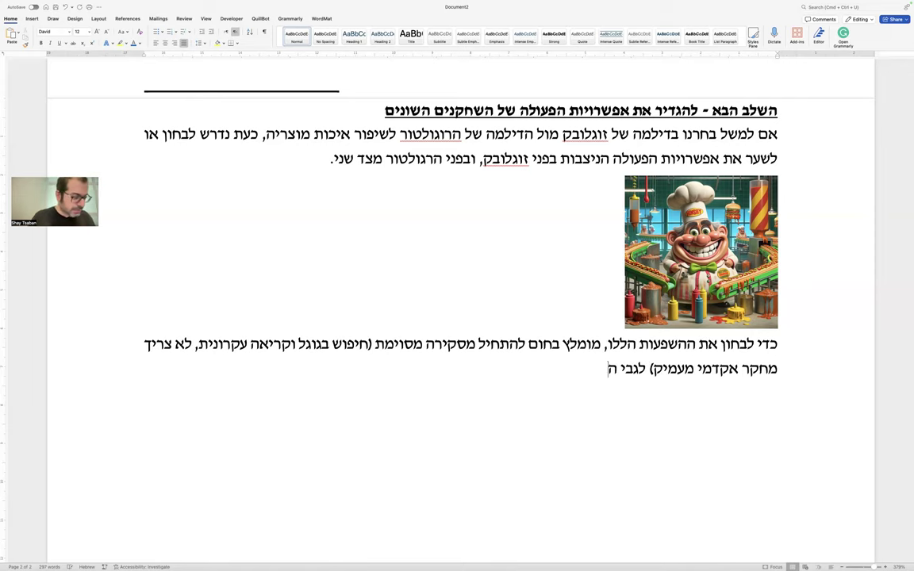
pyautogui.write('השפעות השונות')
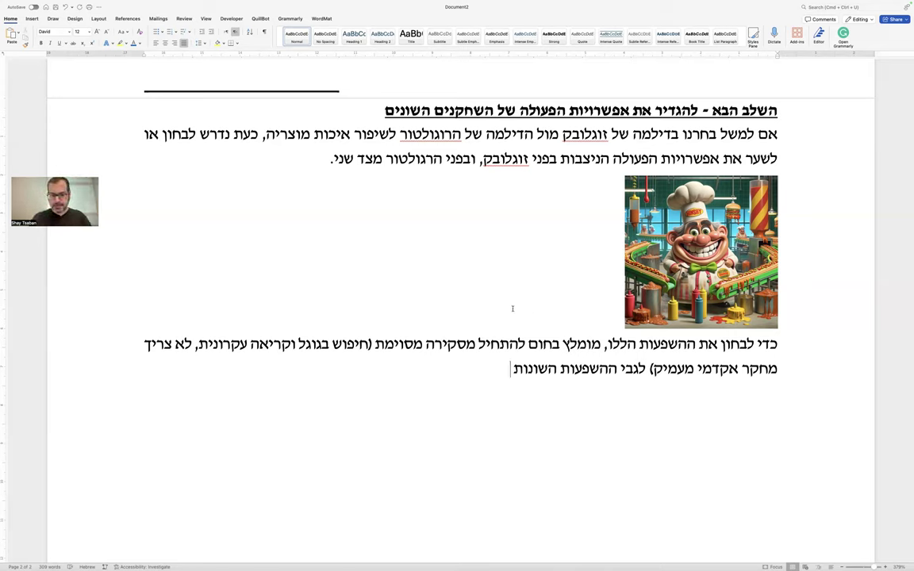
pyautogui.write('של החלופות הני')
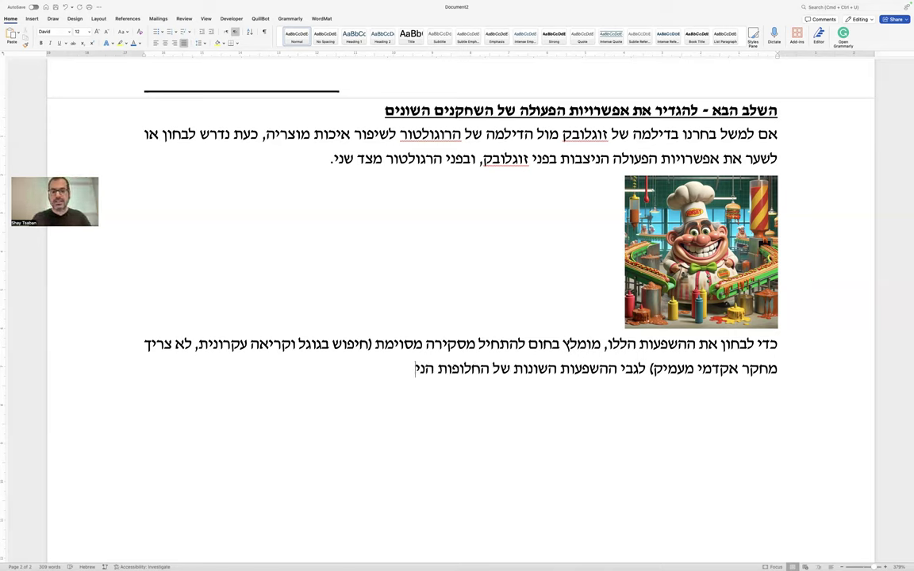
pyautogui.write('צבות בפני החברה.')
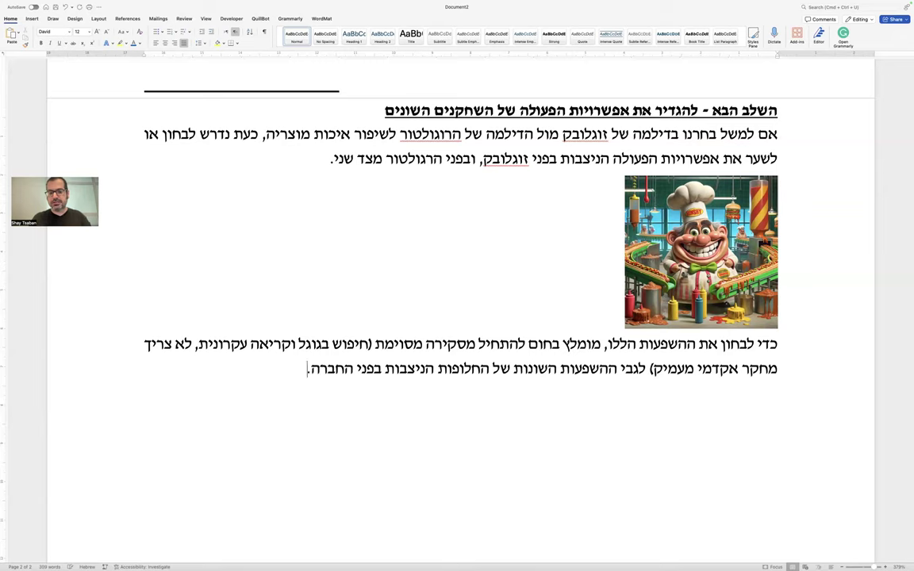
# - Start a new paragraph reading "למשל, מאד יכול להיות שסקירה תגלה את ההשפעה של ״מדבקות אדומות"
pyautogui.write('למשל')
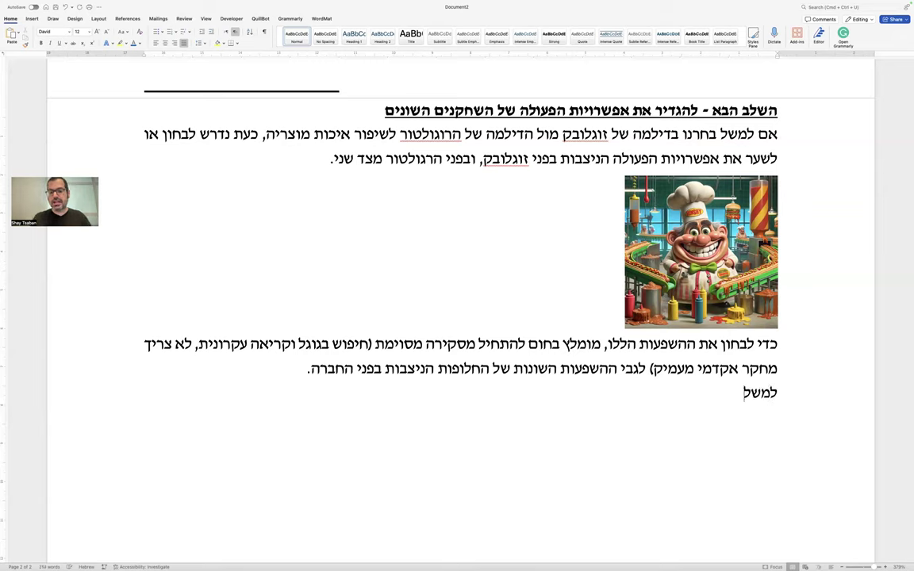
pyautogui.write(', מאד יכול להיות ש')
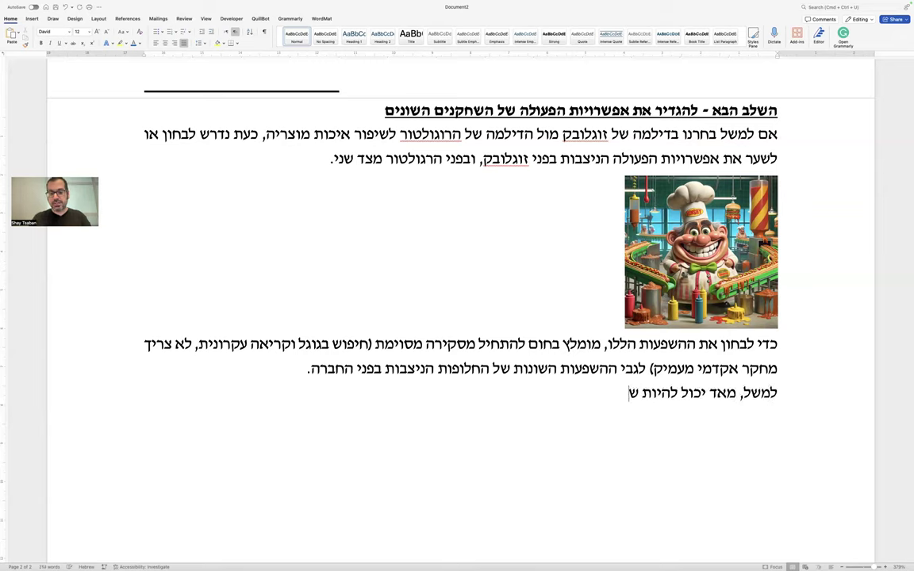
pyautogui.write('סקירה תגדל')
pyautogui.press('BackSpace')
pyautogui.press('BackSpace')
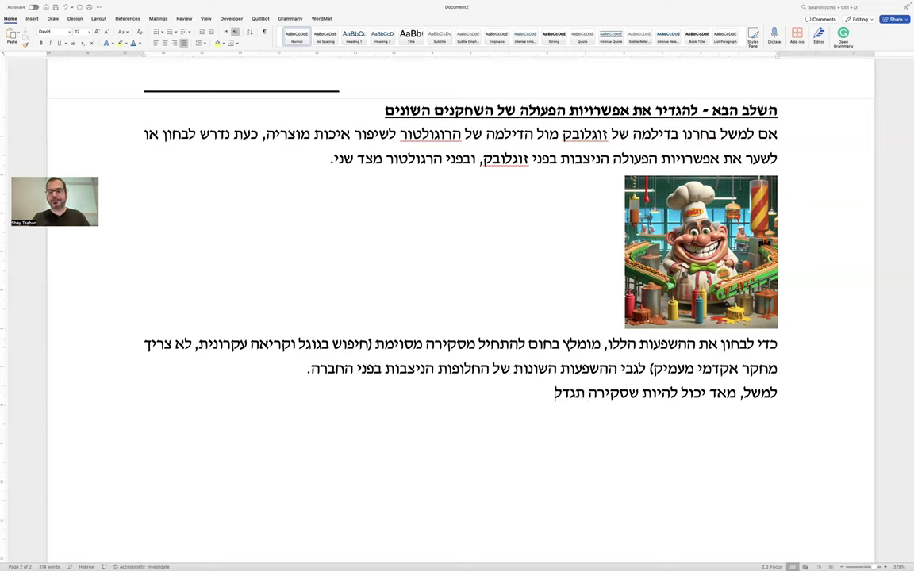
pyautogui.write('לה את ההשפעה של')
pyautogui.write(' "מדבקות אדומות')
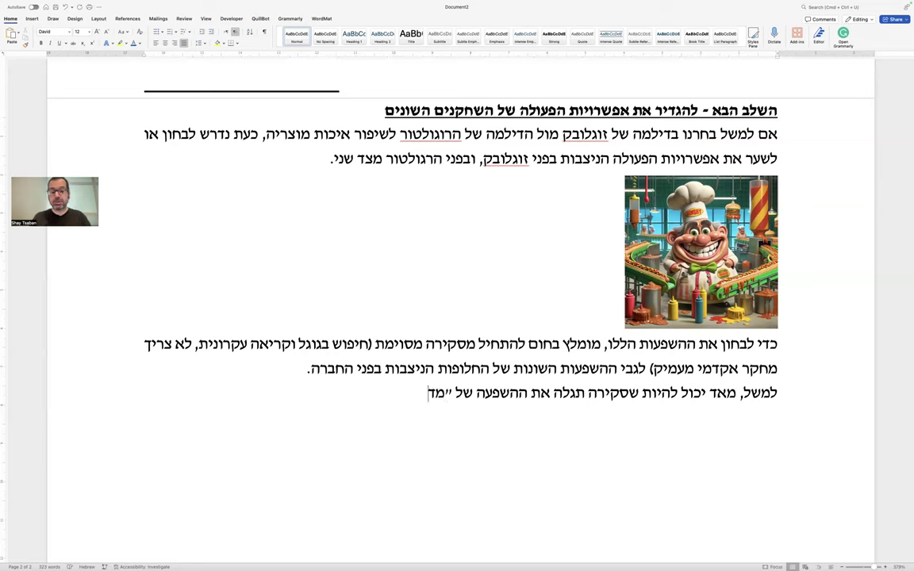
# - Close the quotation and complete the sentence with "על היקפי הצריכה מהמוצרים, או על חקיקה בקנה שעלולה להוביל לשינוי דפוס הדרישות מיצרניות הנקניק."
pyautogui.write('" על היקפי הצריכה מהמו')
pyautogui.write('צרים, או על חקי')
pyautogui.write('קה בקנה שעלולה')
pyautogui.write(' להוביל לשינוי דפו')
pyautogui.write('ס הדרישות מיצ')
pyautogui.write('רניות הנקניק')
pyautogui.write('.')
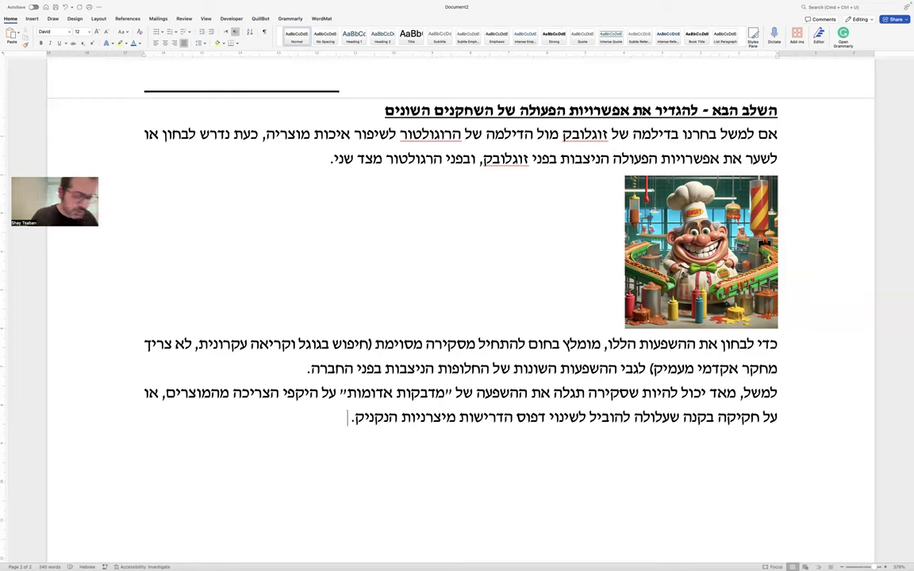
# - Paste the copied picture of the hot-dog conveyor chef on a new line below the paragraph and shrink it proportionally to about a third of the text width
pyautogui.scroll(-2, 499, 296)
pyautogui.press('Return')
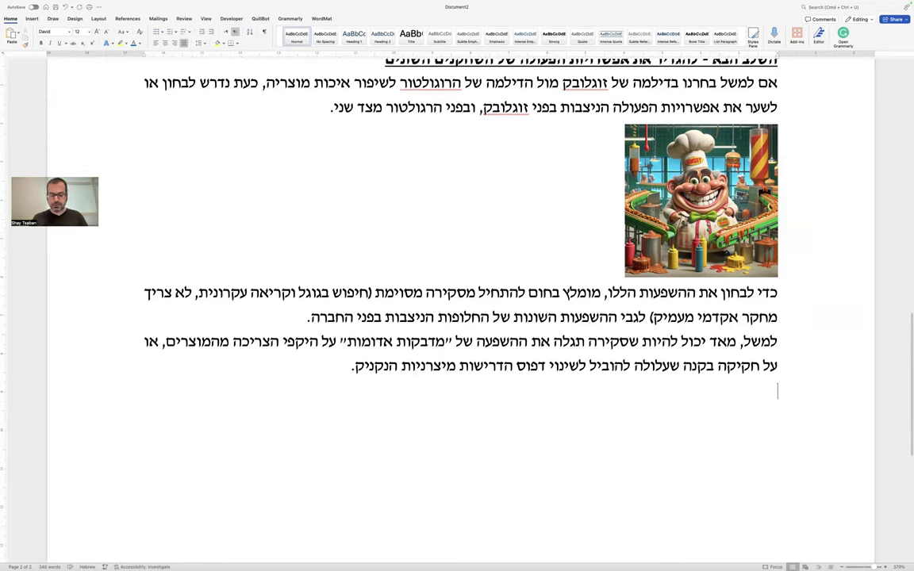
pyautogui.press('super+v')
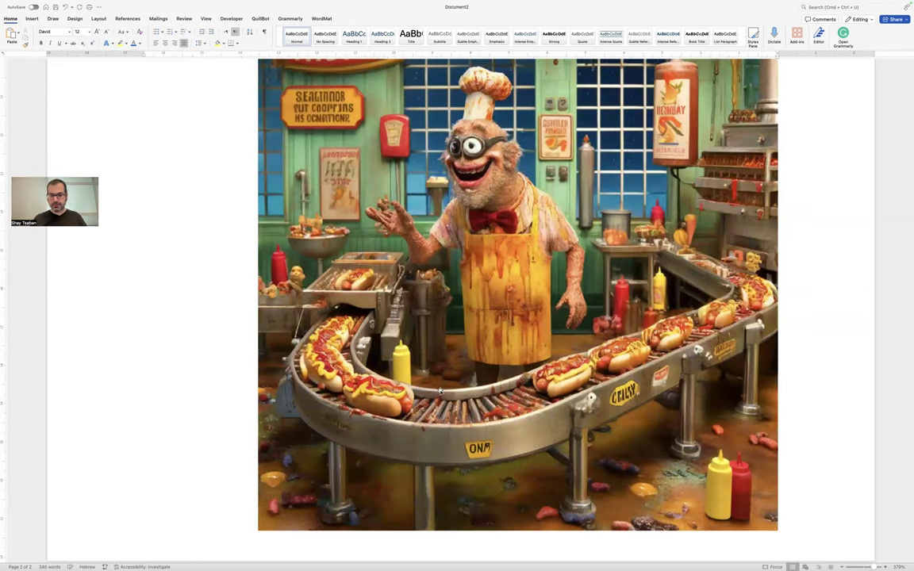
pyautogui.scroll(3, 440, 391)
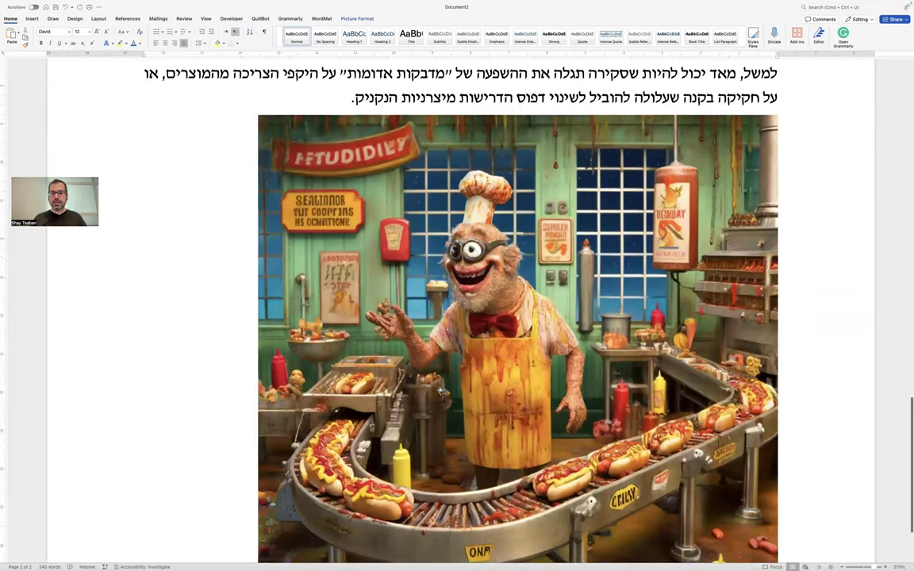
pyautogui.scroll(-4, 440, 391)
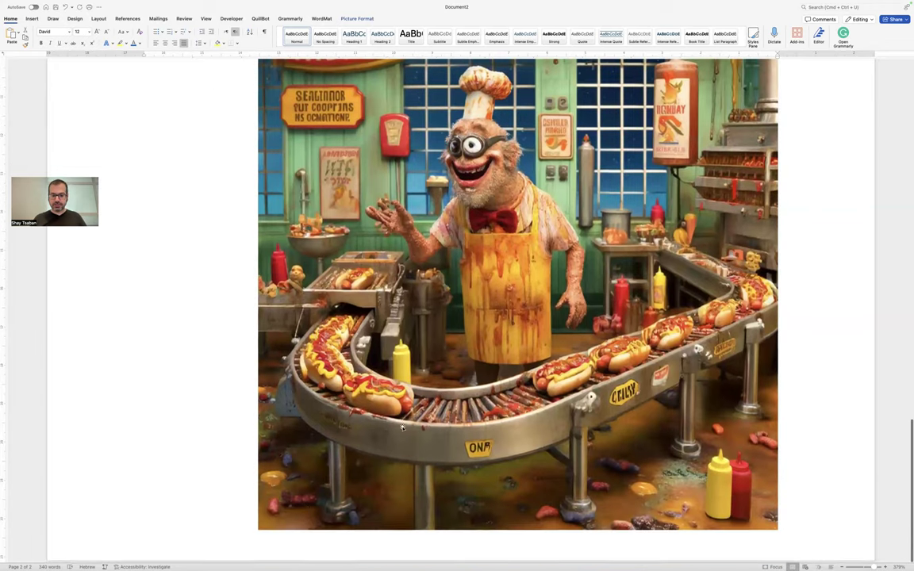
pyautogui.click(402, 428)
pyautogui.moveTo(258, 529); pyautogui.dragTo(577, 213)
pyautogui.scroll(3, 589, 215)
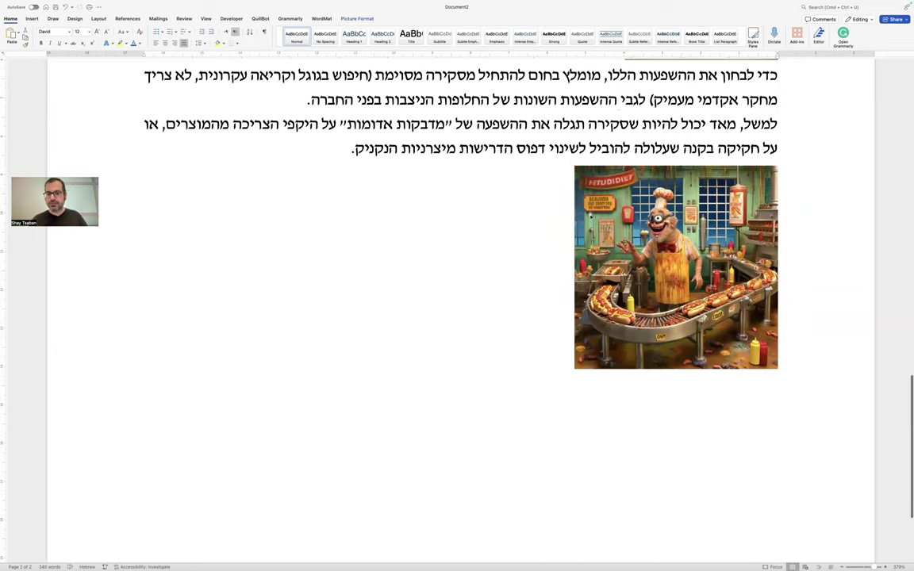
pyautogui.scroll(2, 589, 215)
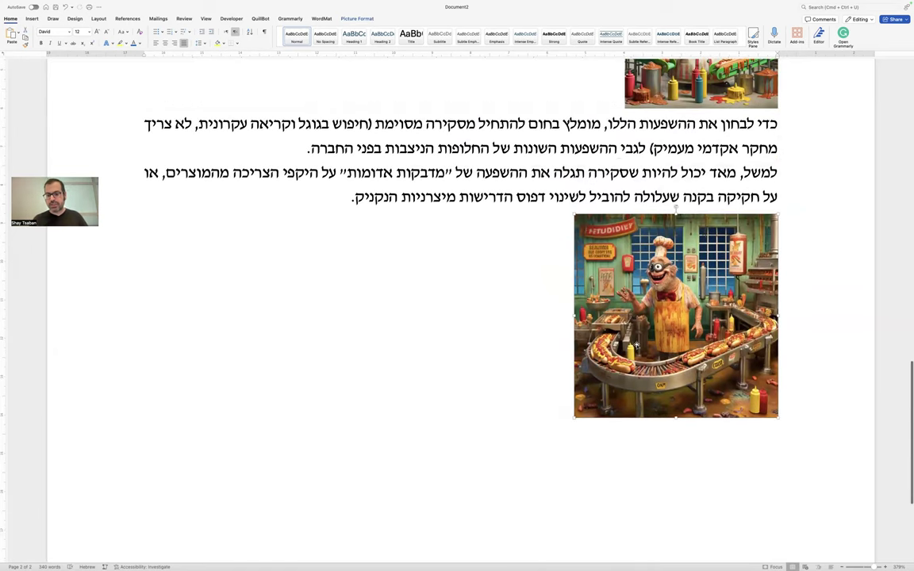
pyautogui.click(554, 405)
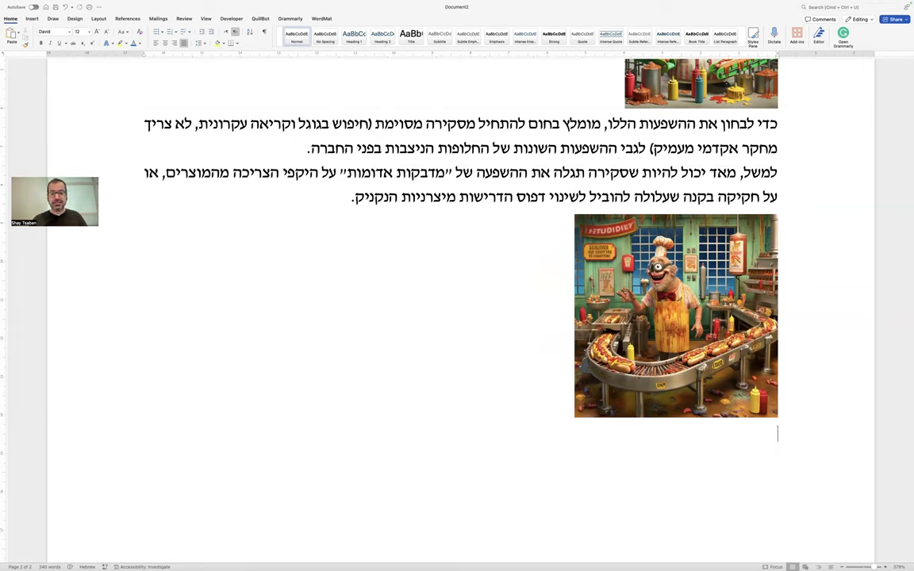
# - Below the picture, write "הגישה הקלאסית לליבון אפשרויות הפעולה ניצבות בפני החברה הן :" and, on its own line, "פעולה מיידית לשיפור הרכב המוצר."
pyautogui.write('הגישה הקלאסית לליבון אפשרויות הפעולה ניצבות בפני')
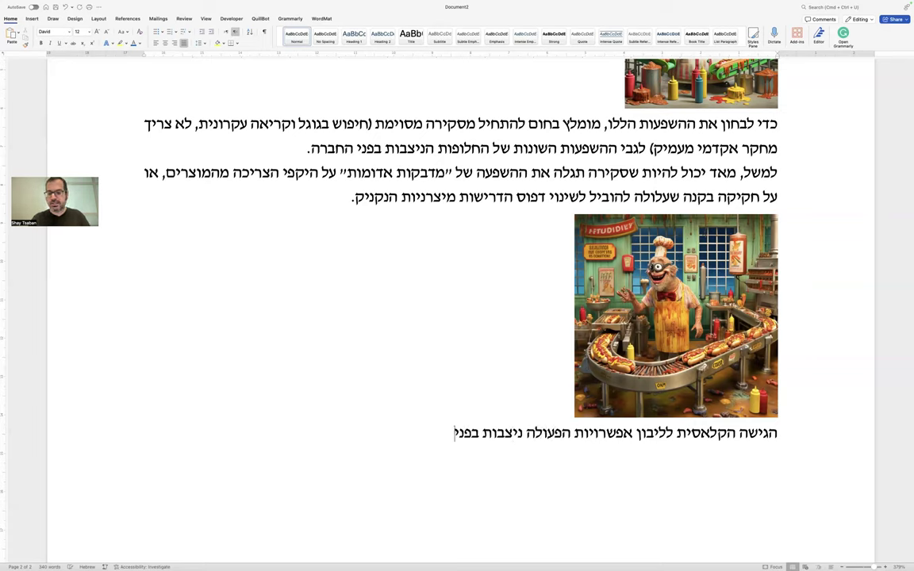
pyautogui.write(' החברה הן : ')
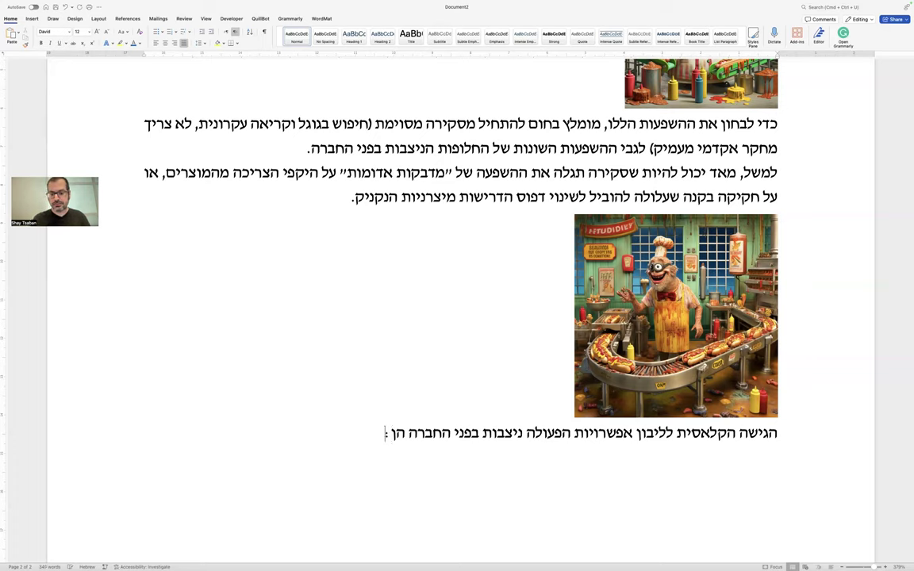
pyautogui.write('פעולה מיידי')
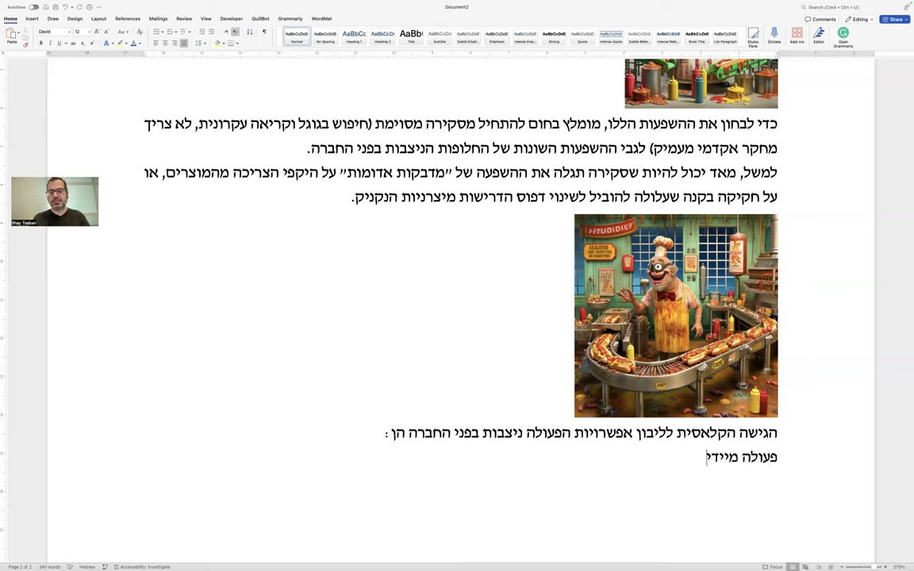
pyautogui.write('ת לשיפור הרכב המוצר.')
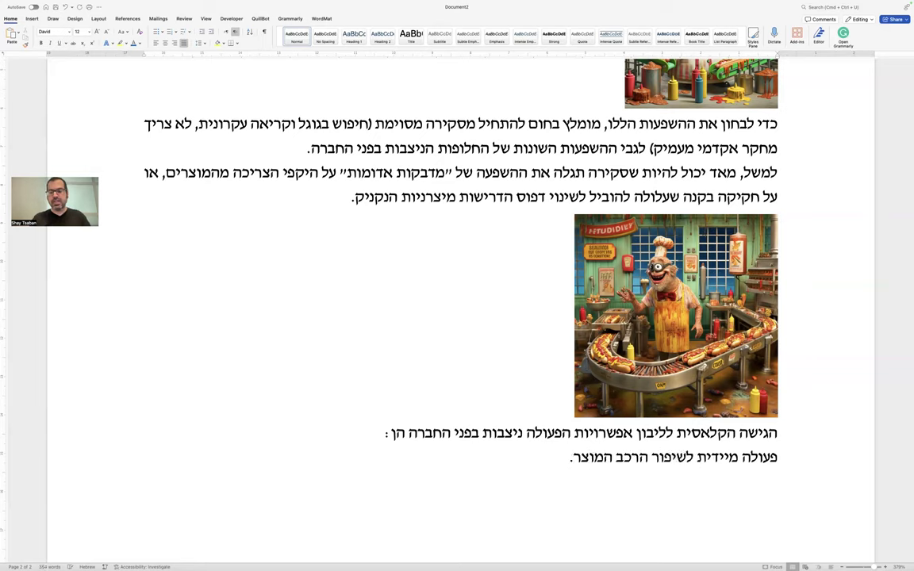
# - Add the second option on a new line: "השקעה במחקר ופיתוח לשיפור משמעותי לאורך זמן."
pyautogui.press('Return')
pyautogui.write('השקעה במחקר פ')
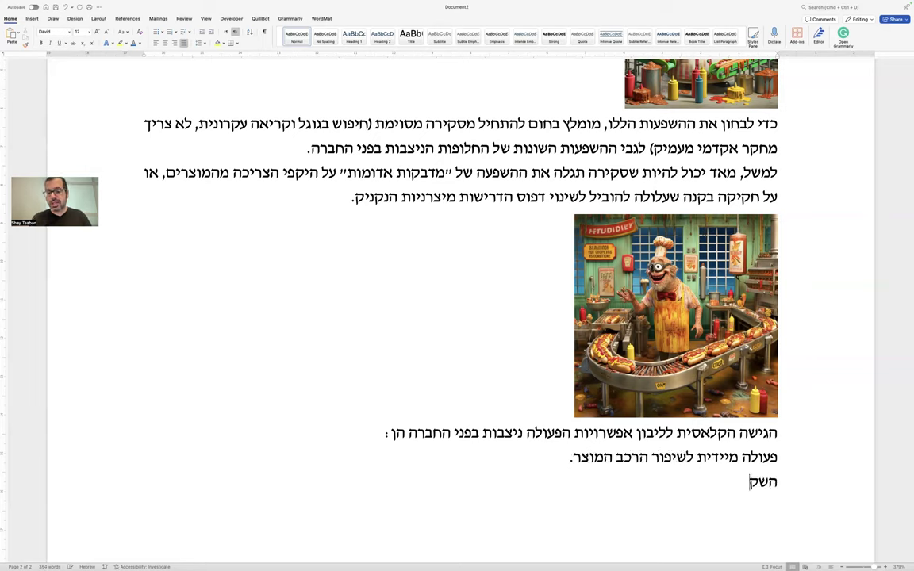
pyautogui.write('ופיתו')
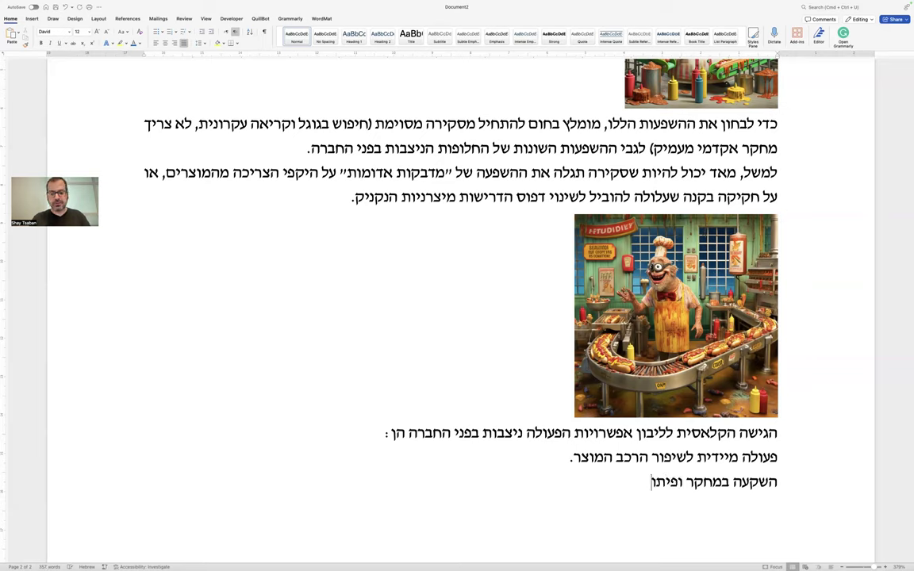
pyautogui.write('ח לשיפור משמעותי לאורך זמן.')
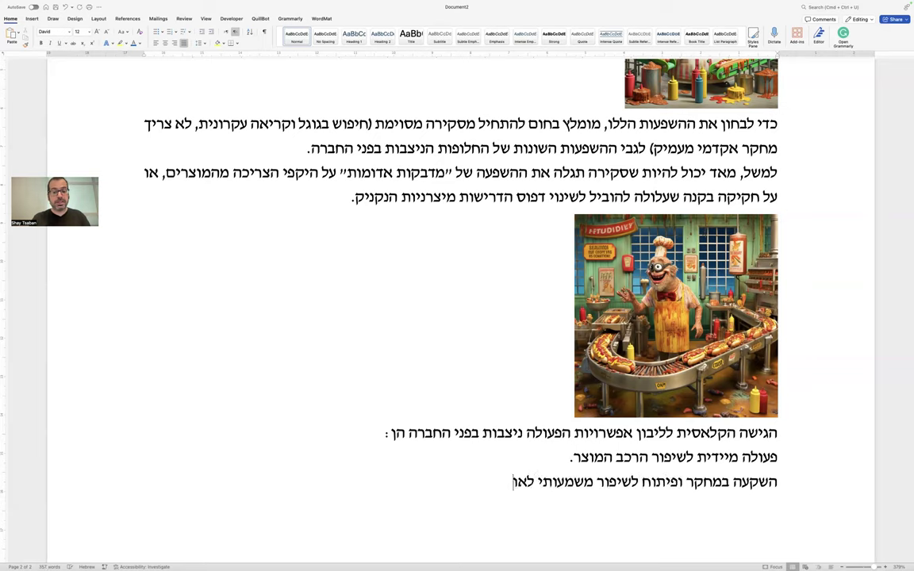
# - Add the third option on a new line: "הימנעות משיפור עד אשר החברה תהיה כפופה לחקיקה שתדרוש זאת ממנה."
pyautogui.press('Return')
pyautogui.write('הימנעות משיפור עד אשר תיווצר')
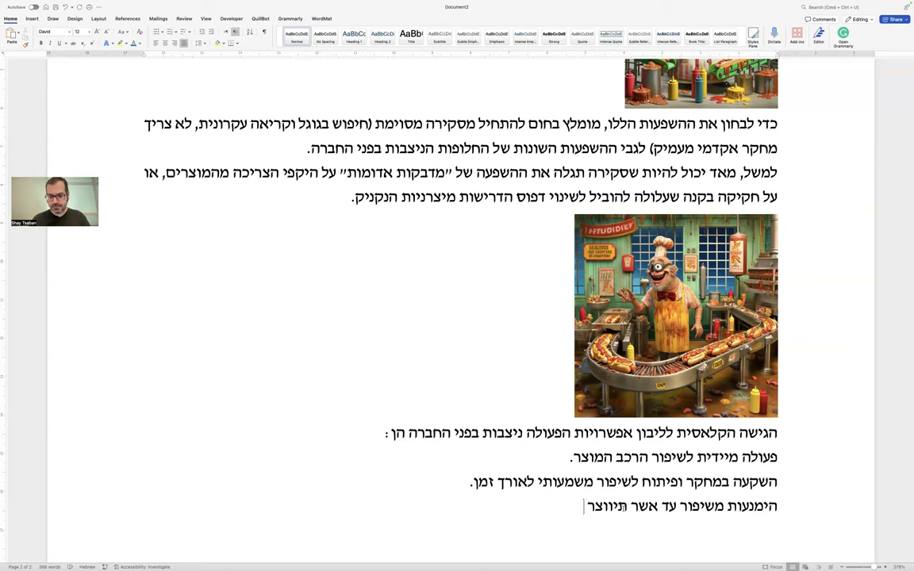
pyautogui.hotkey('alt', 'BackSpace')
pyautogui.write('החברה תהיה כפ')
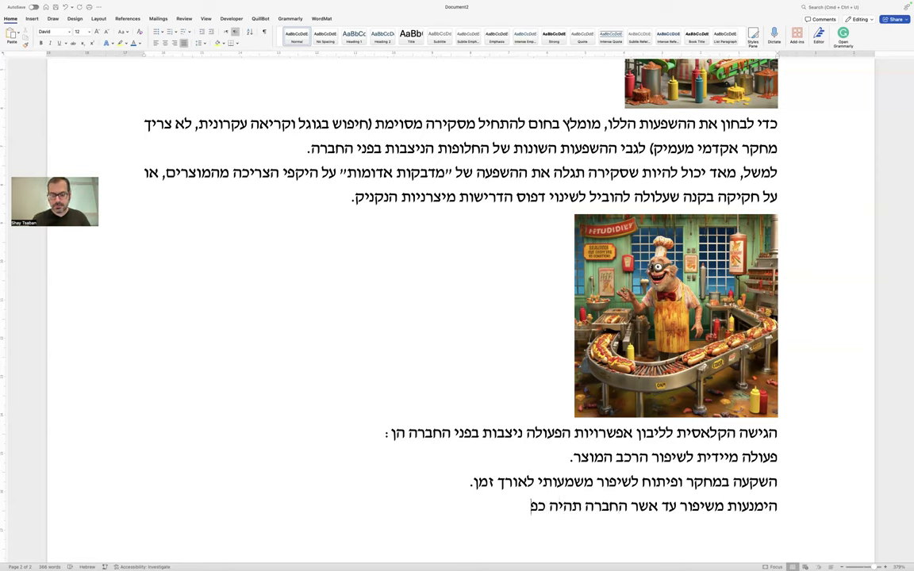
pyautogui.write('ופה לחקיקה שתדרוש זאת ממנה.')
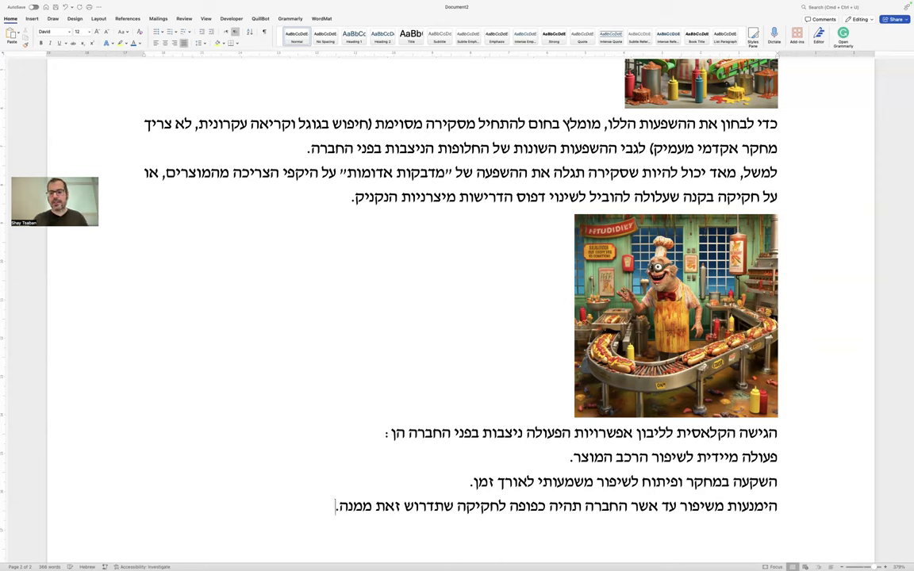
pyautogui.scroll(-3, 457, 301)
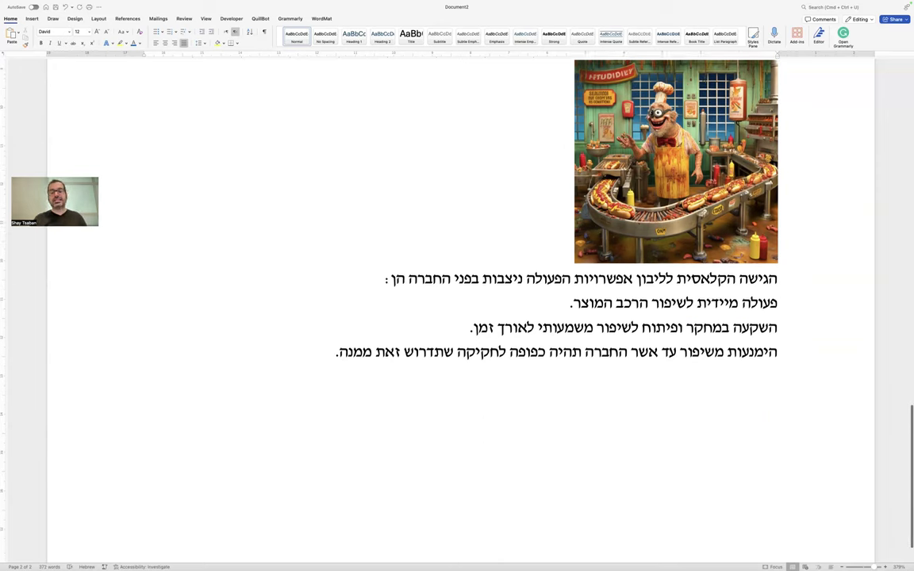
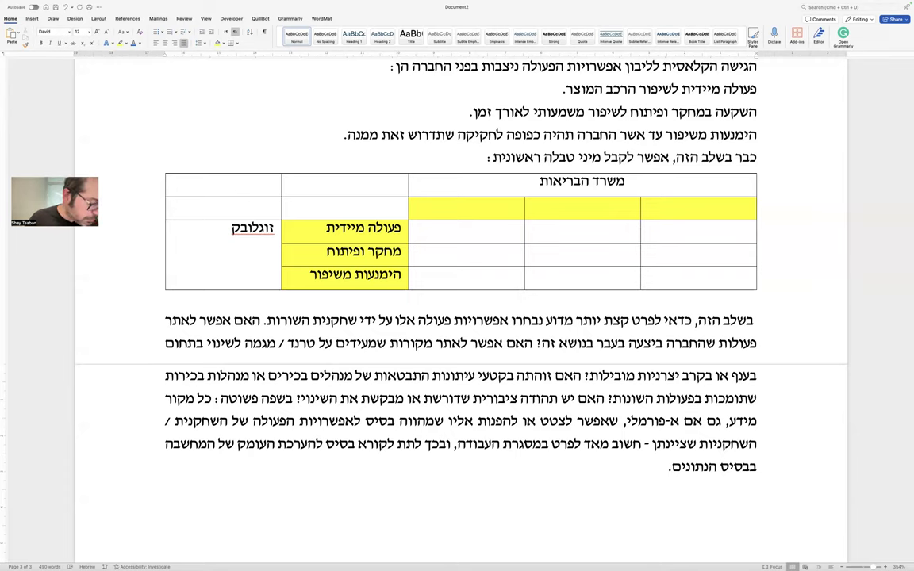
# - Paste the copied clown-chef factory picture below the closing paragraph and shrink it proportionally to a little over a third of the text width
pyautogui.scroll(-3, 812, 522)
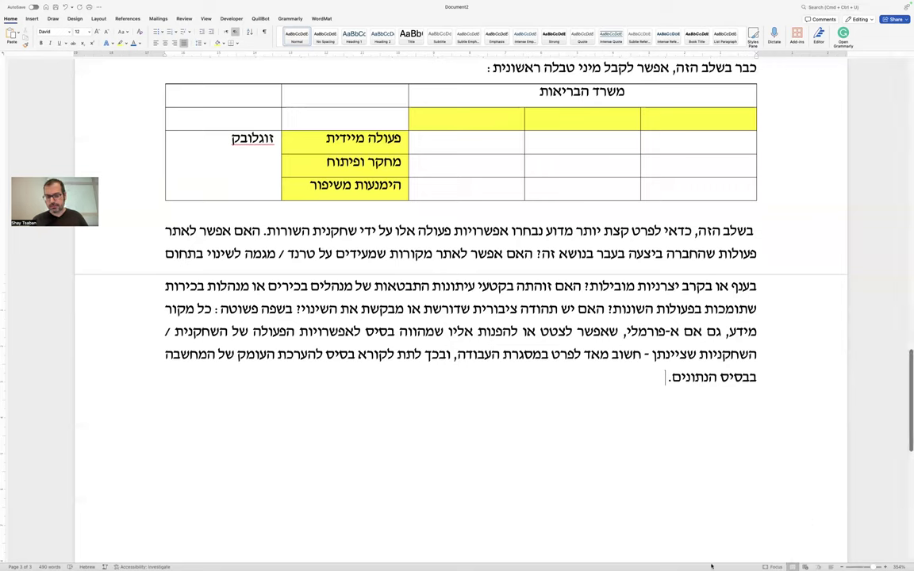
pyautogui.press('Return')
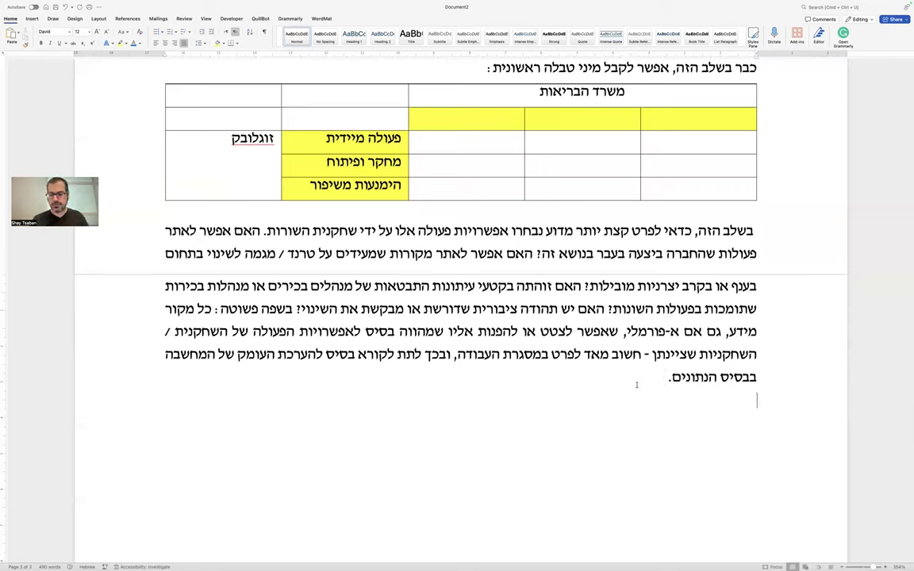
pyautogui.press('super+v')
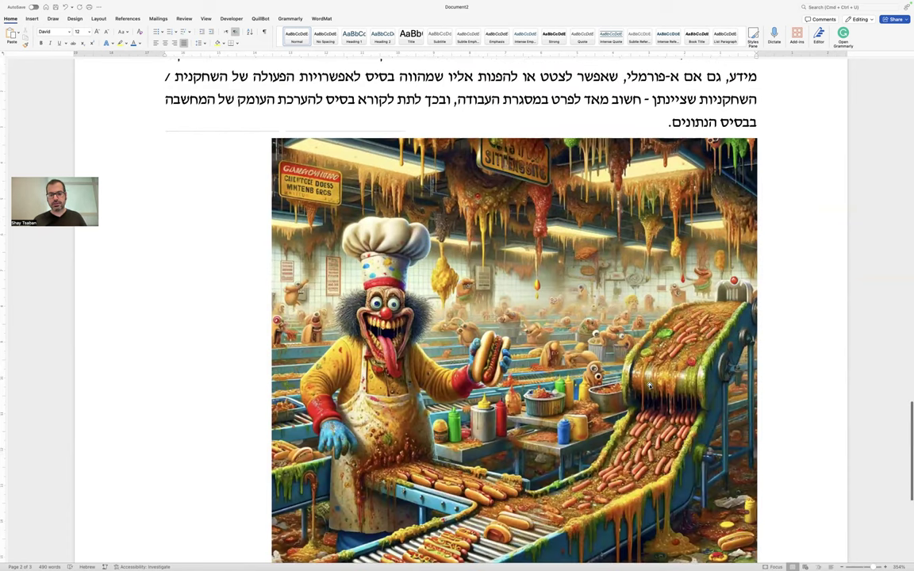
pyautogui.scroll(-4, 648, 386)
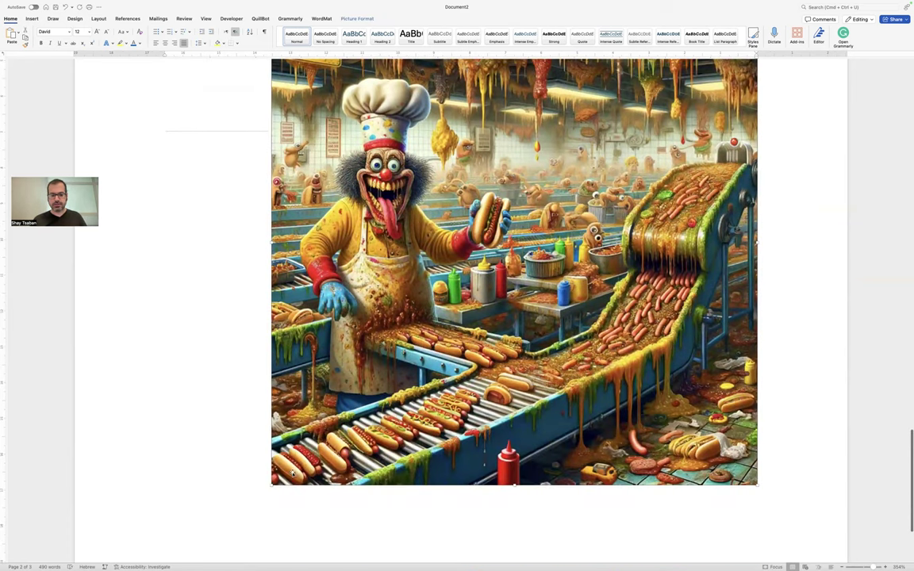
pyautogui.click(274, 481)
pyautogui.moveTo(273, 483); pyautogui.dragTo(532, 282)
pyautogui.scroll(3, 505, 335)
pyautogui.click(520, 382)
pyautogui.press('Return')
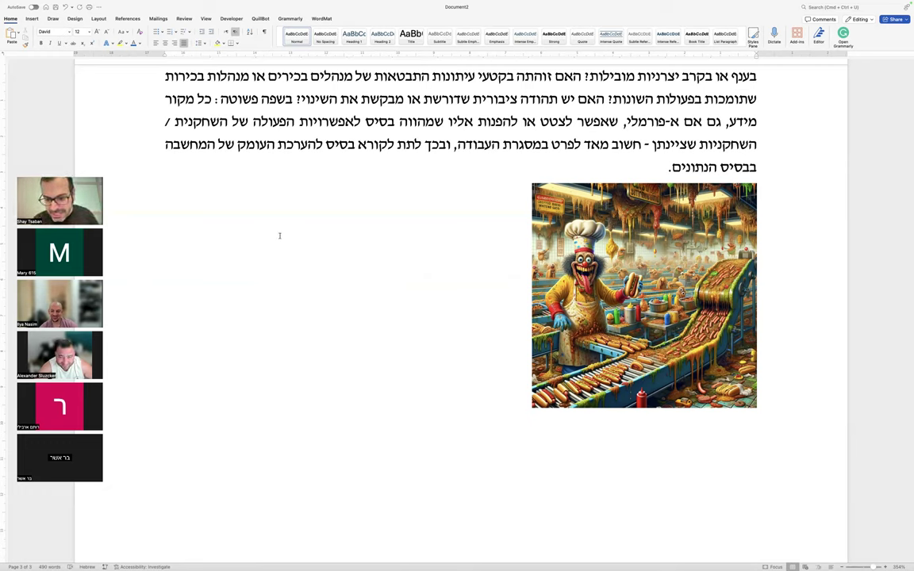
# - Shrink the clown-chef picture slightly more, keeping its proportions, and deselect it
pyautogui.click(571, 349)
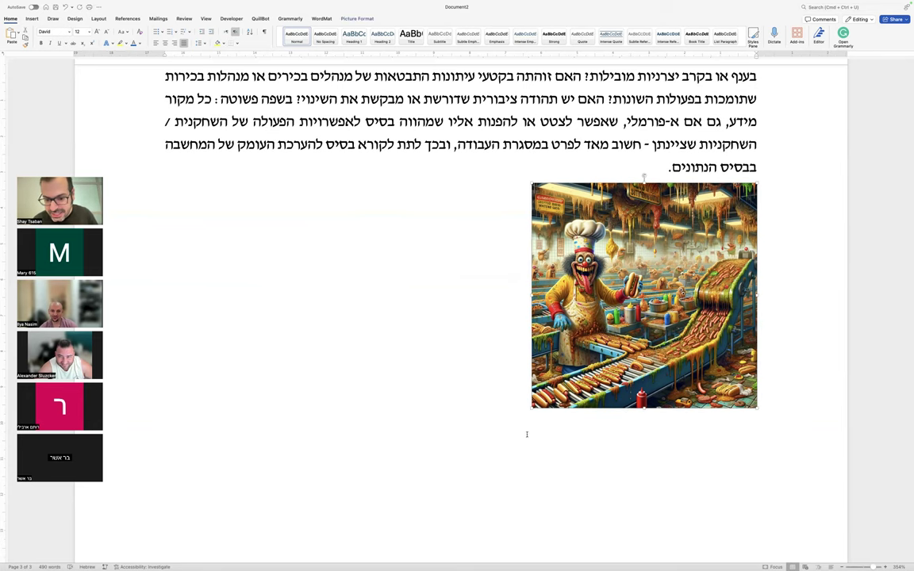
pyautogui.moveTo(531, 407)
pyautogui.mouseDown()
pyautogui.moveTo(265, 495)
pyautogui.moveTo(267, 478)
pyautogui.moveTo(383, 476)
pyautogui.moveTo(485, 448)
pyautogui.moveTo(520, 399)
pyautogui.mouseUp()
pyautogui.click(513, 395)
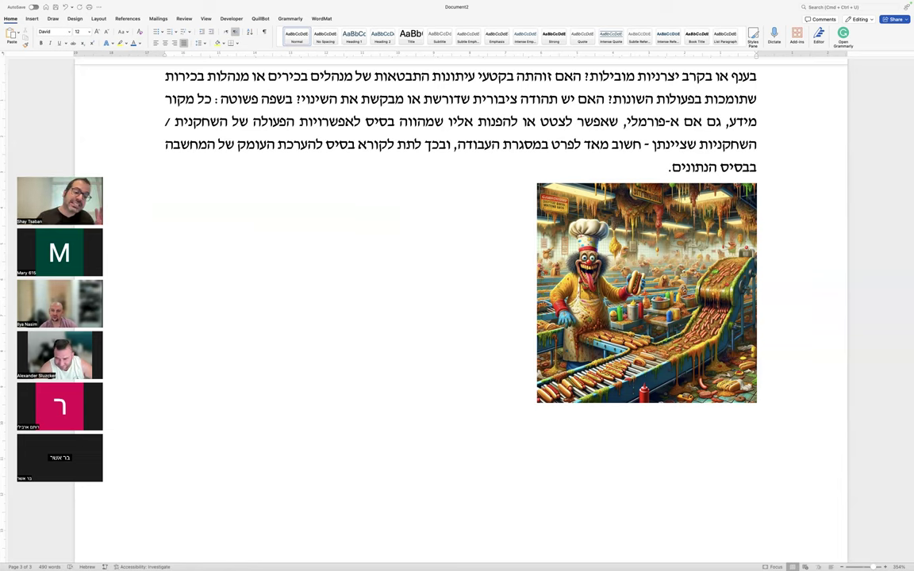
pyautogui.scroll(15, 460, 309)
pyautogui.scroll(-5, 460, 310)
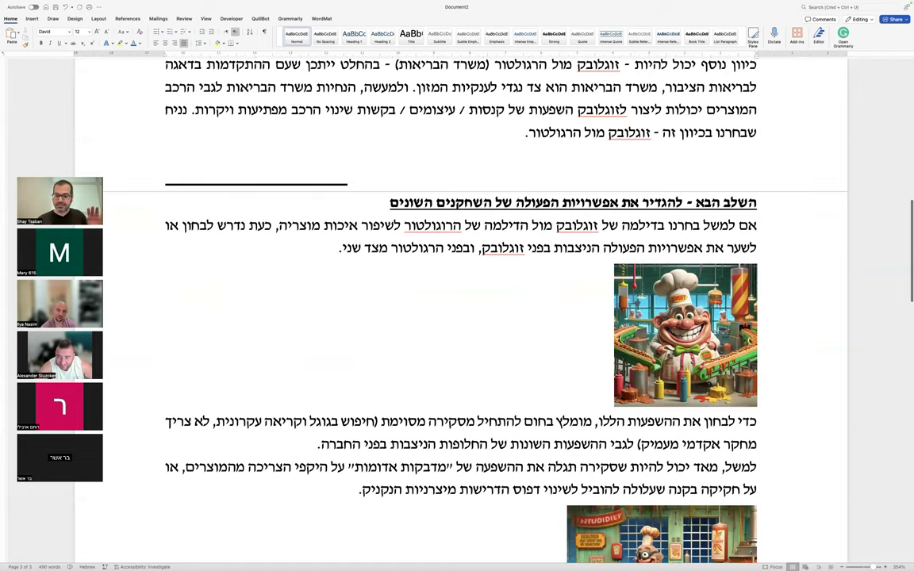
pyautogui.scroll(-6, 460, 309)
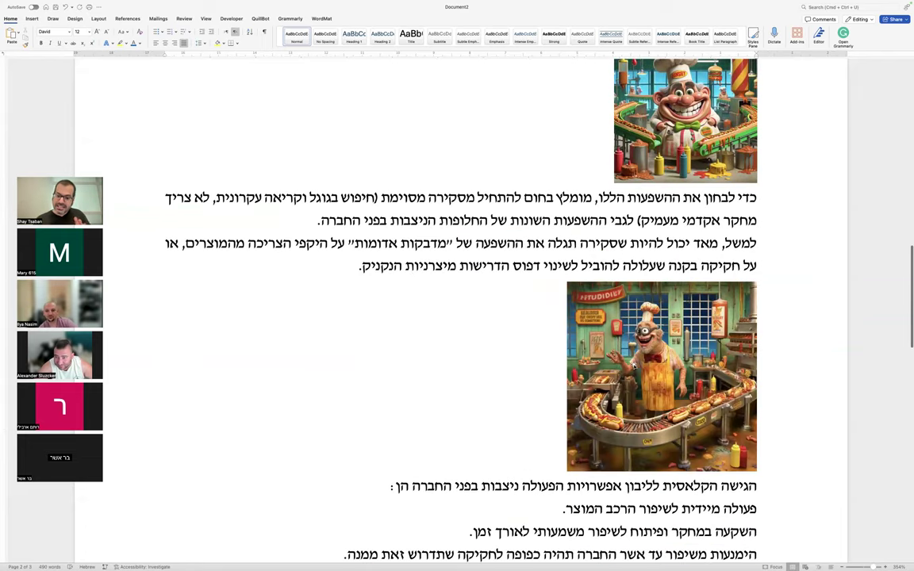
pyautogui.scroll(-8, 612, 380)
pyautogui.scroll(-3, 463, 468)
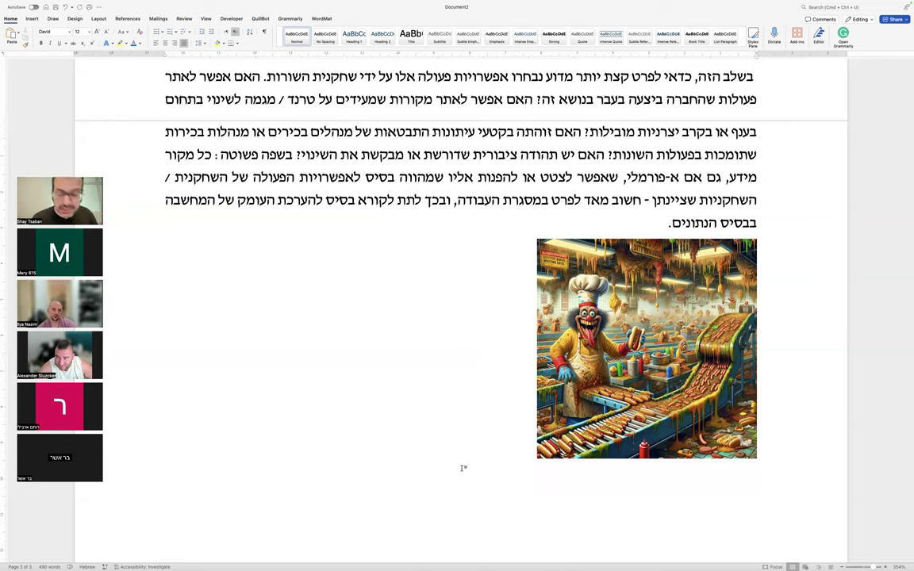
pyautogui.scroll(8, 463, 468)
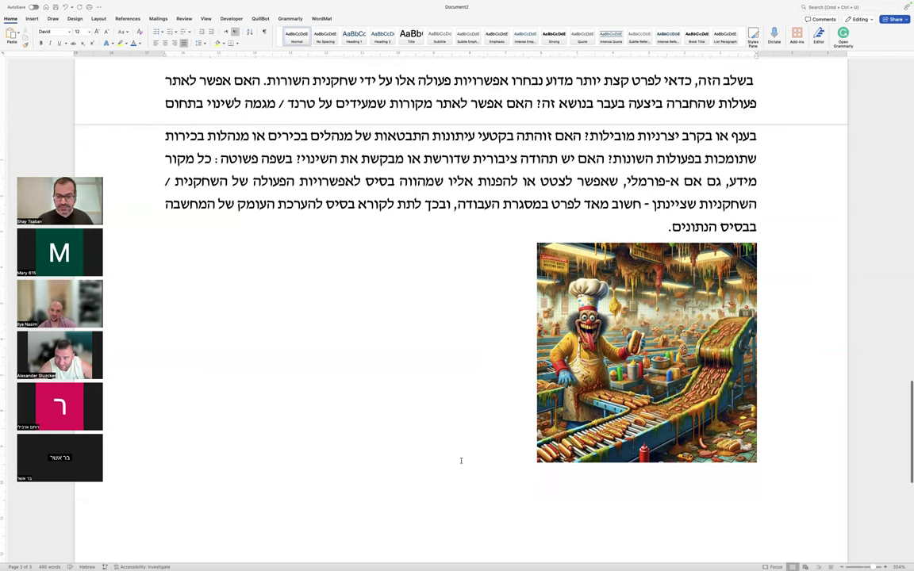
pyautogui.scroll(-7, 461, 460)
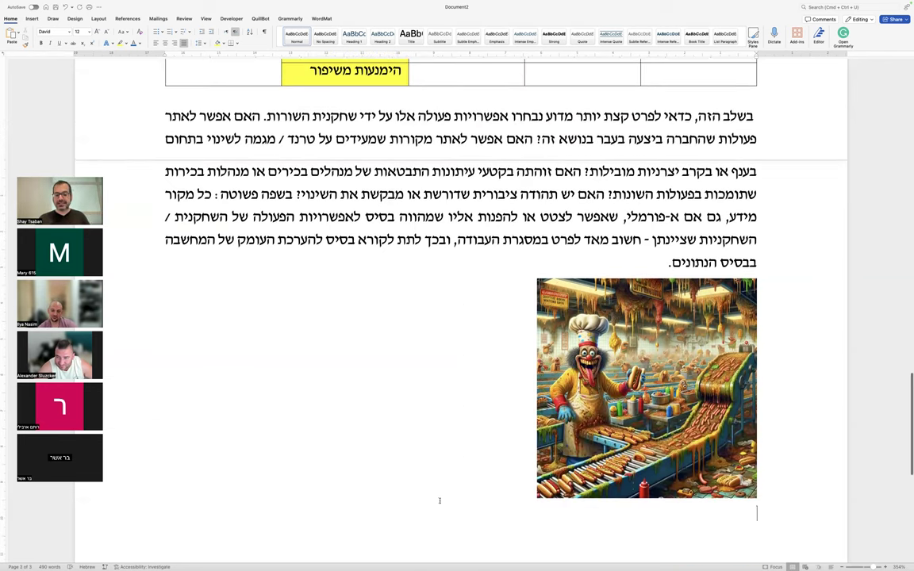
pyautogui.scroll(5, 482, 482)
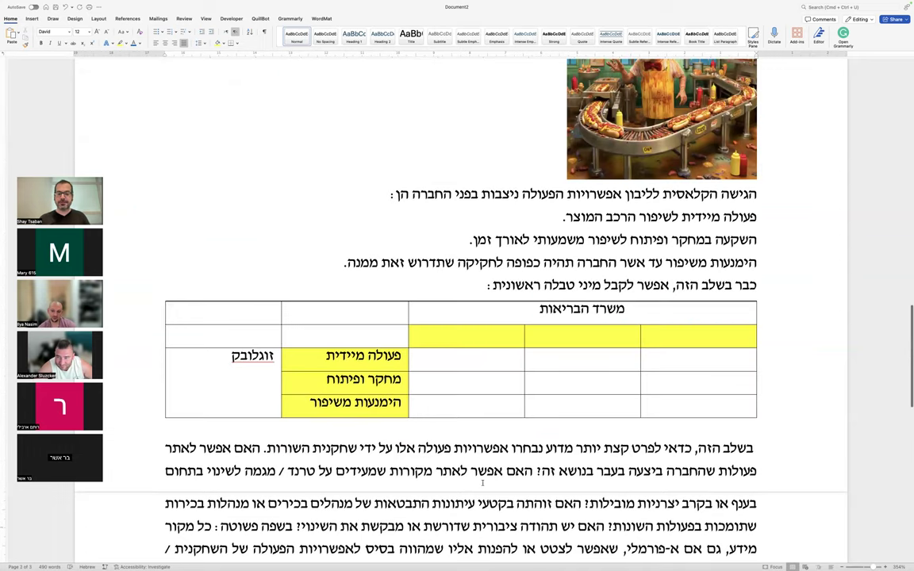
pyautogui.moveTo(349, 355); pyautogui.dragTo(349, 403)
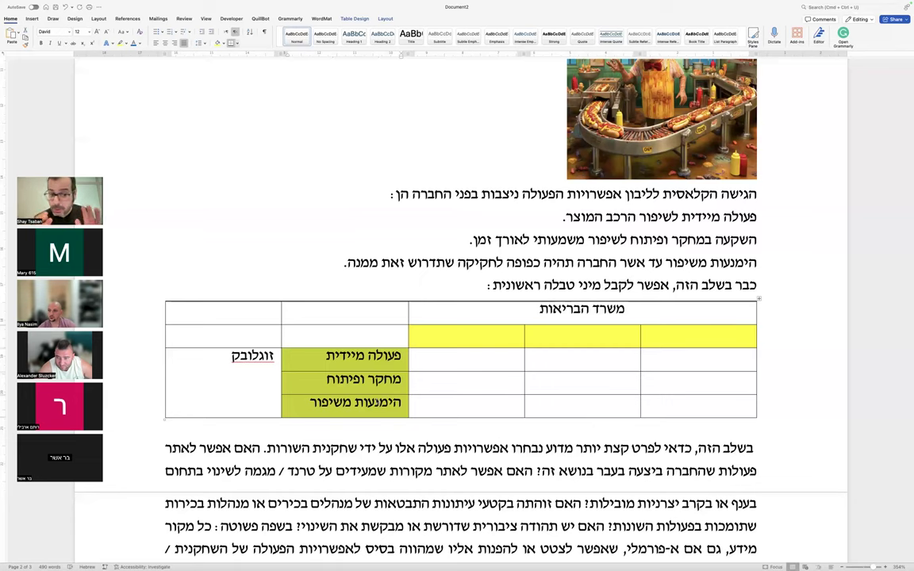
# - Start a paragraph below the clown-chef picture: "לאחר מכן, אפשר לעבור לניתוח ההשפעות מנקודת ראות השחקן הנגדי. המטרה היא להגדיר גם את אפשרויות"
pyautogui.scroll(-10, 376, 400)
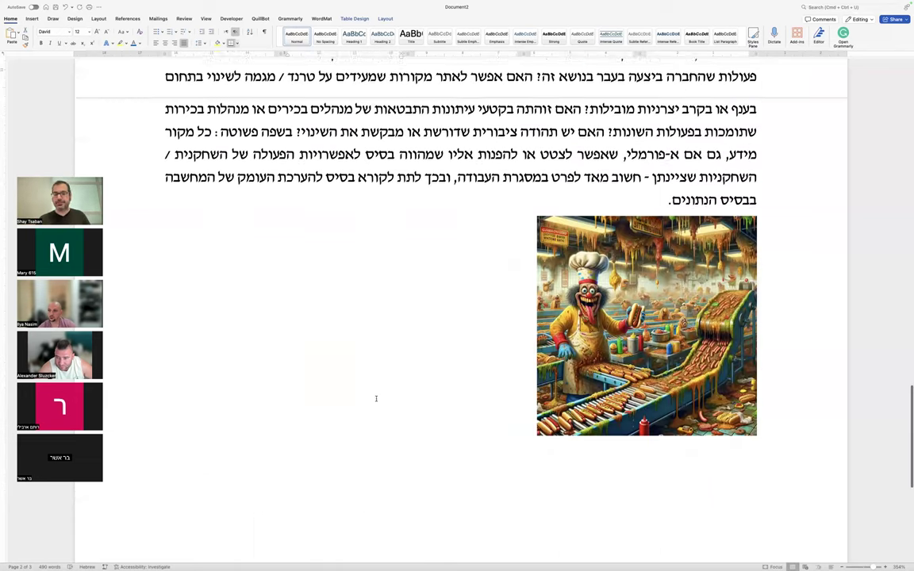
pyautogui.press('Down')
pyautogui.write('לאחר מכן, אפש')
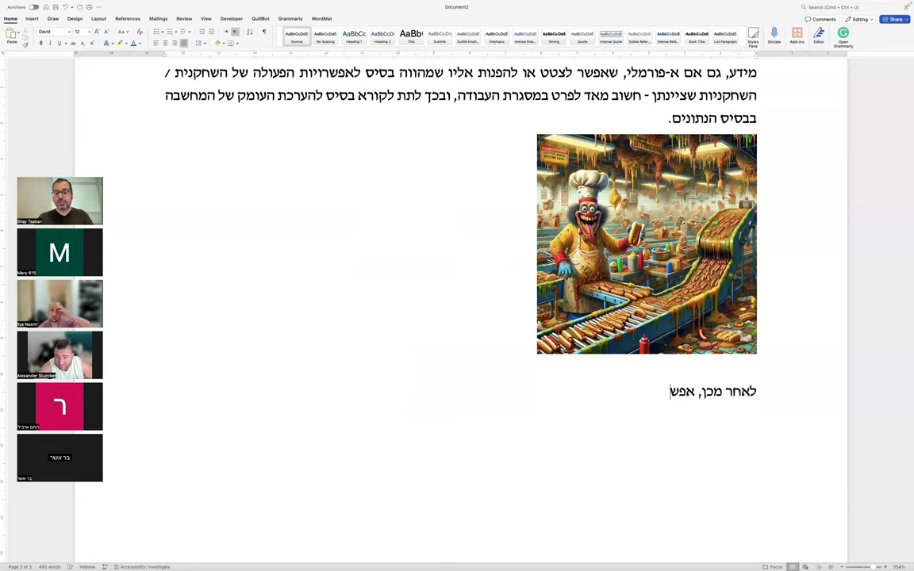
pyautogui.write('ר לעבור לניתוח ההש')
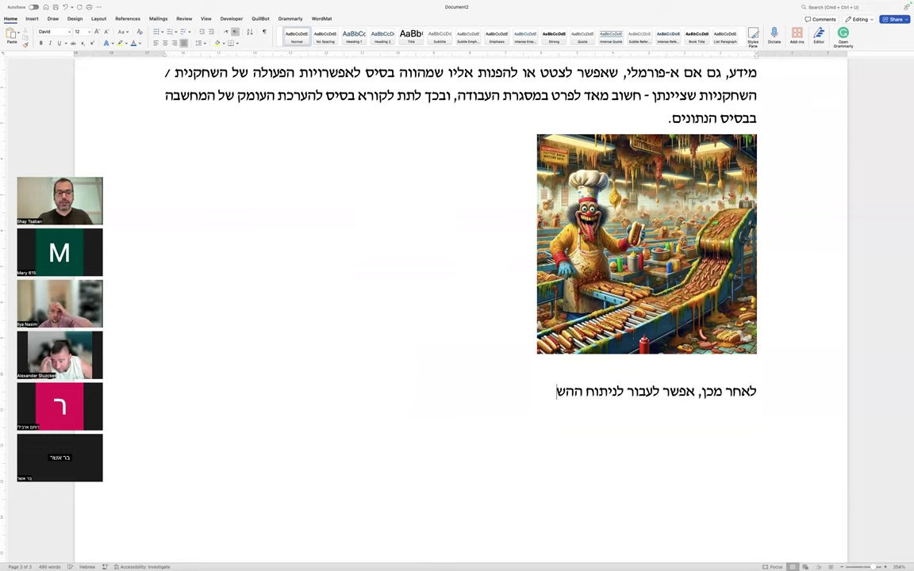
pyautogui.write('פעות מנקודת ראות ה')
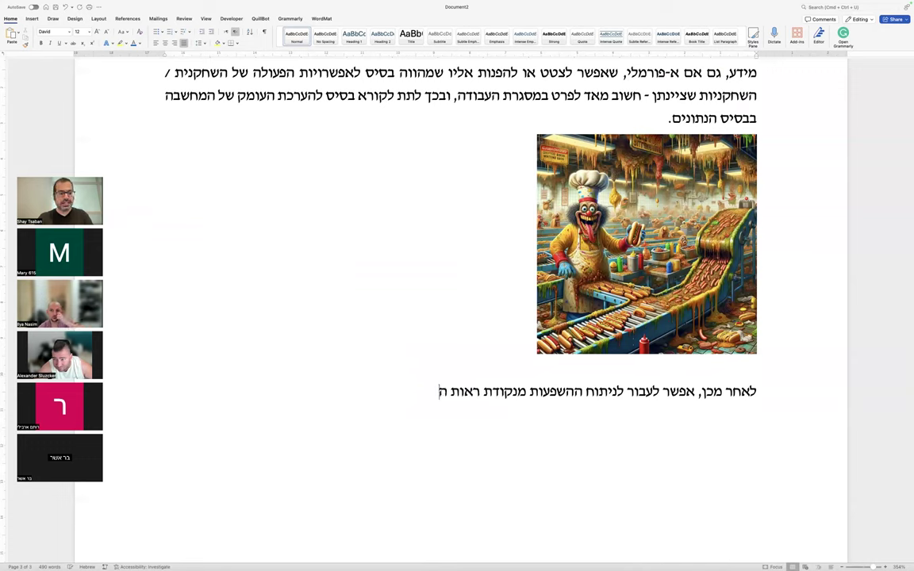
pyautogui.write('שחקן הנגדי. המטרה היא להגדיר גם את אפשרויות ה')
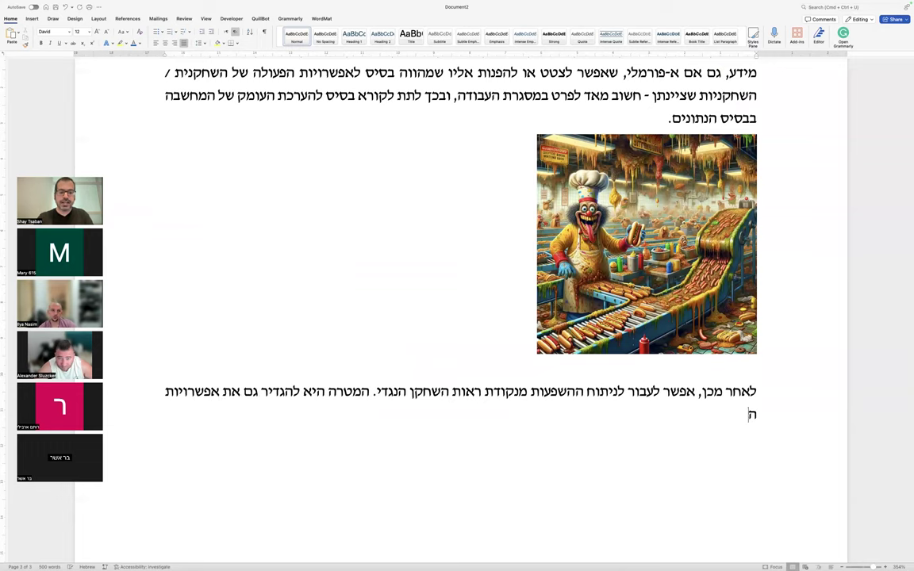
# - Complete the sentence with "הפעולה שלו." and add the examples "למשל - רגולציה מחמירה, או אי התערבות, הטלת קנסות, סגירת המפעל."
pyautogui.write('פעולה שלו. למשל - רגולציה מחמירה, או אי התע')
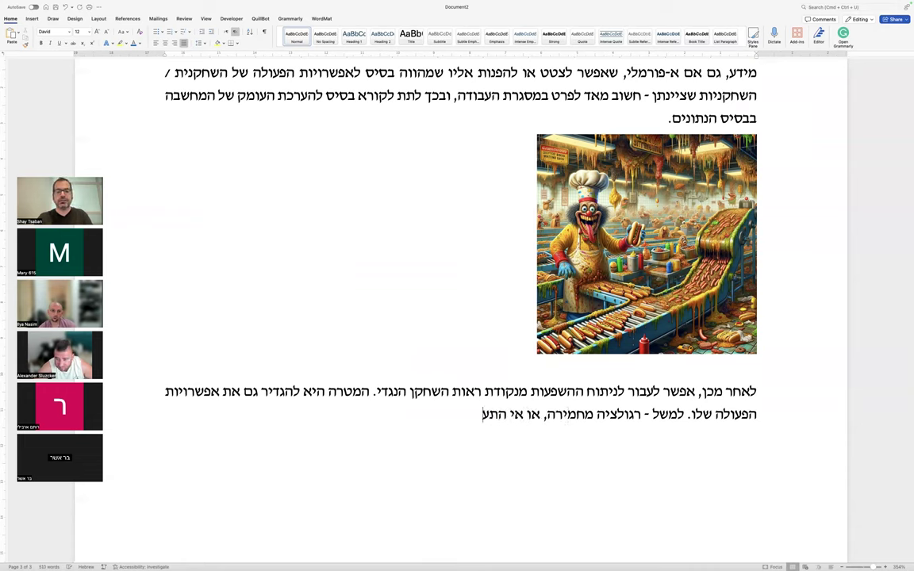
pyautogui.write('רבות, הטלת קנסות')
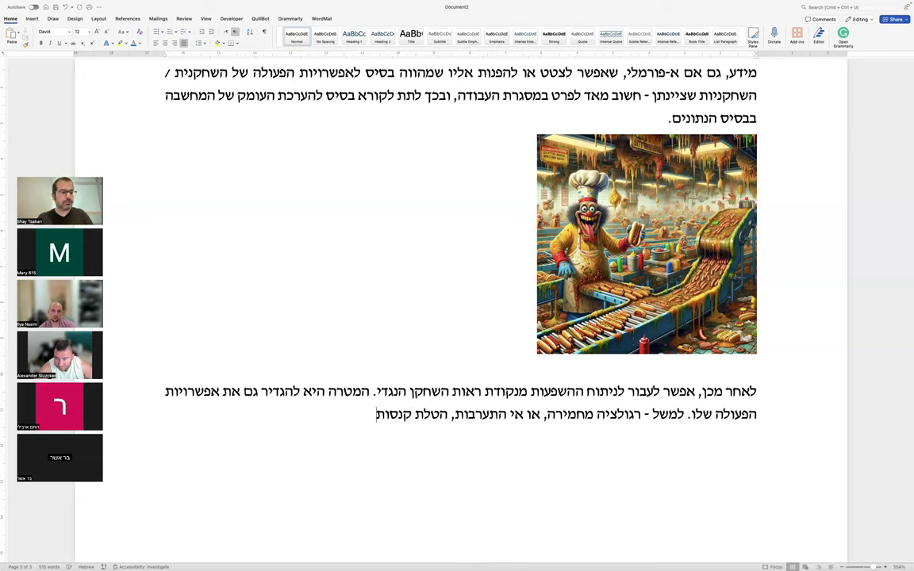
pyautogui.write(', סגירת המפעל.')
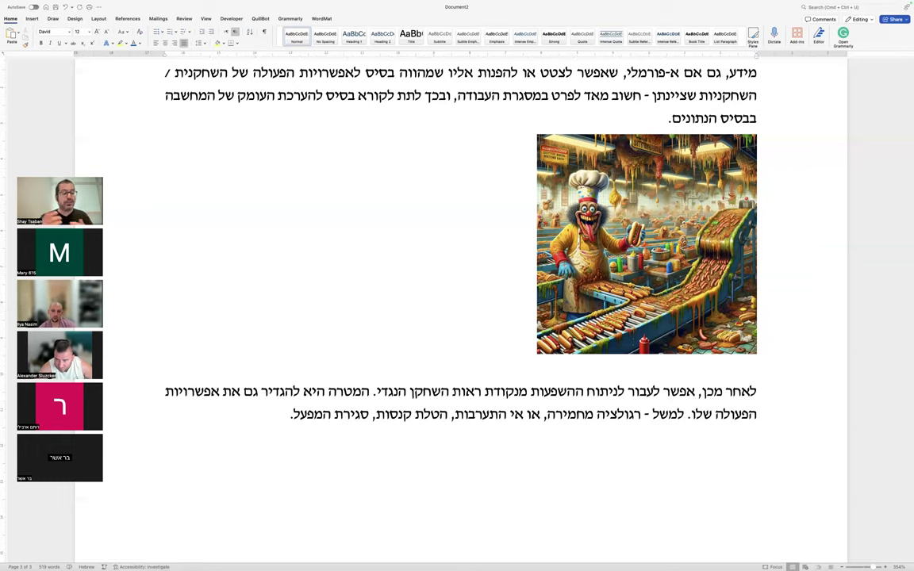
# - Continue the paragraph with the reading suggestion "כדאי לקרוא במצב כזה על בעיית הסלמונלה בשטראוס, ועל סיליקון בחלב בתנובה ותופעות דומות"
pyautogui.write('כדאי לקרו')
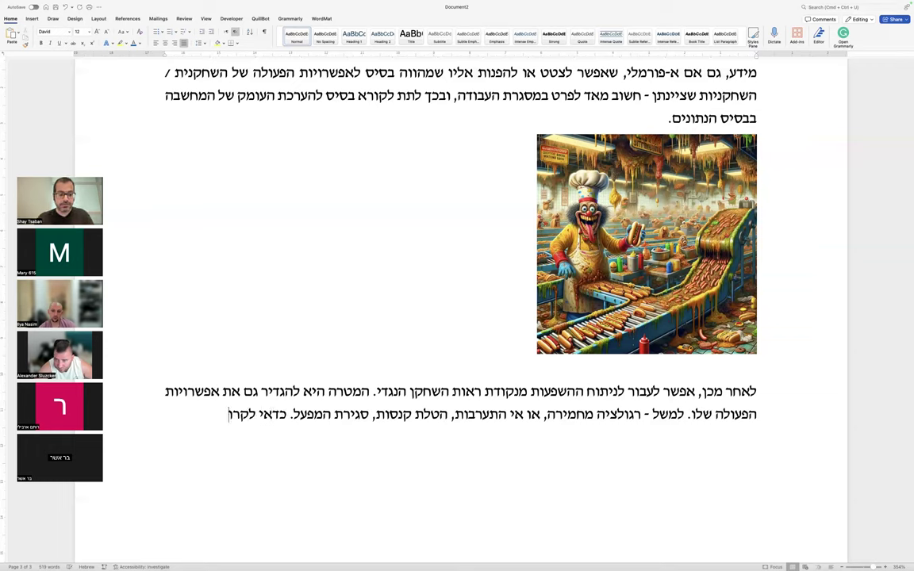
pyautogui.write('א במצב כזה')
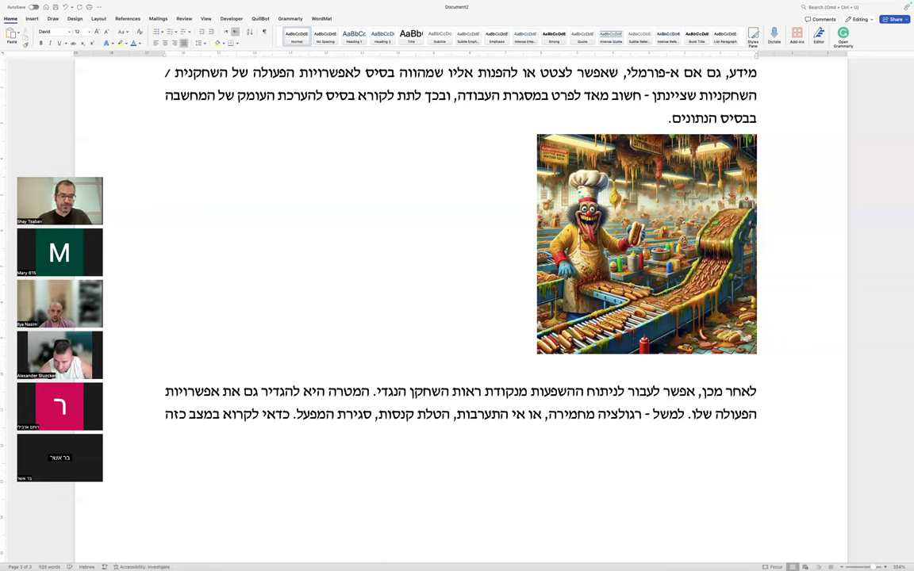
pyautogui.write(' על בעי')
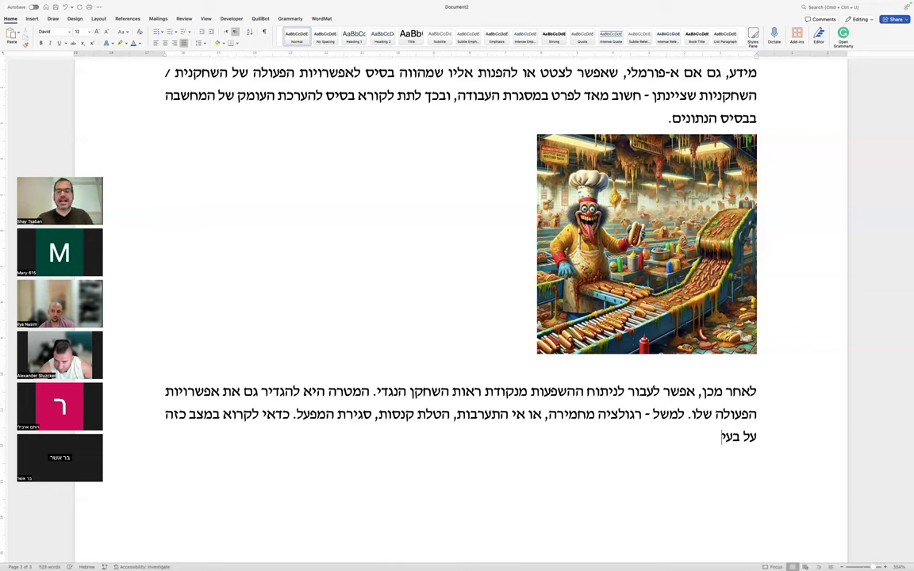
pyautogui.write('ית הסלמונלה בשטראוס,')
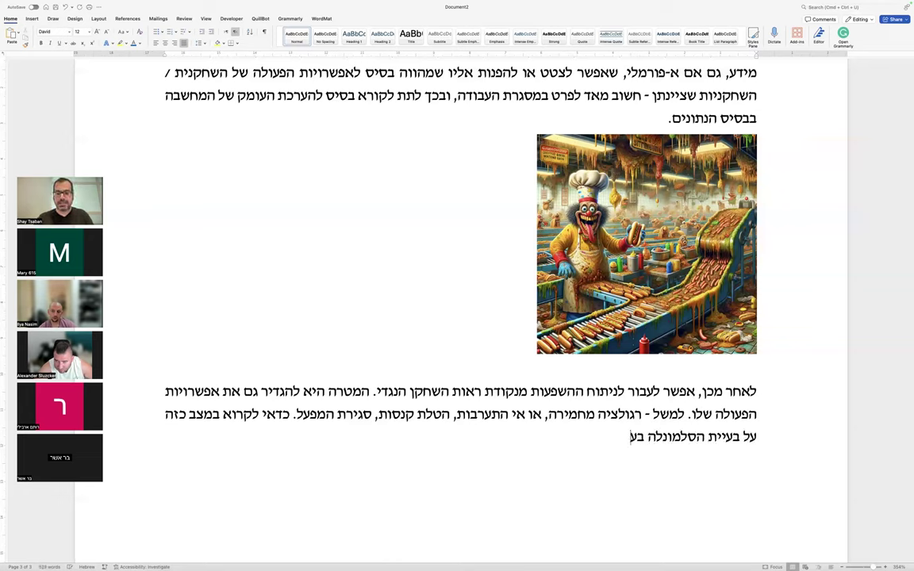
pyautogui.write(' ועל')
pyautogui.write(' חל')
pyautogui.press('BackSpace')
pyautogui.press('BackSpace')
pyautogui.write('סיליקון')
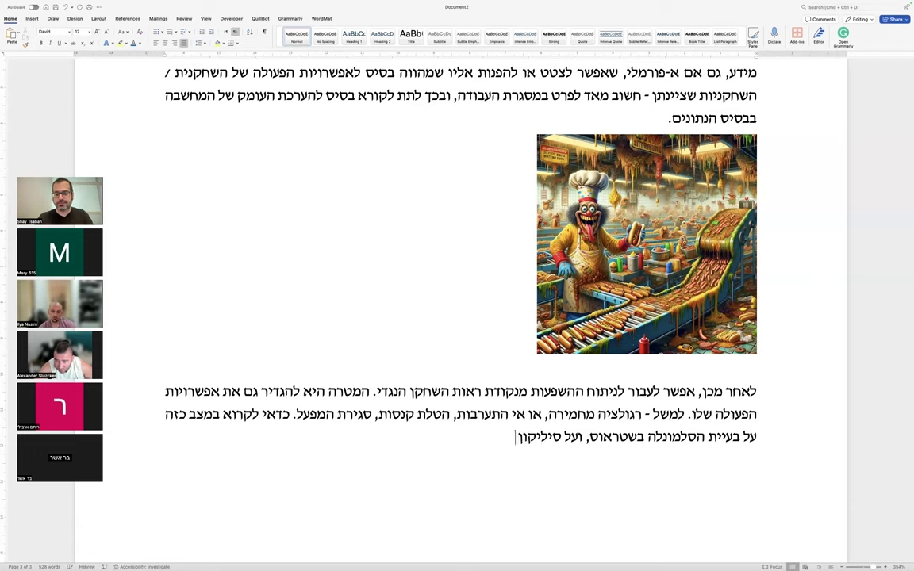
pyautogui.write(' בחלב בתנובה ות')
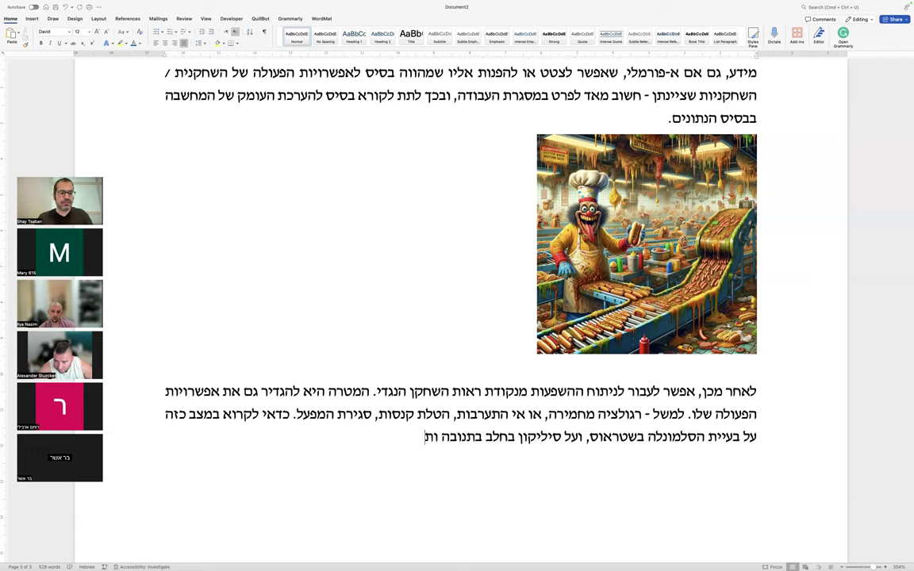
pyautogui.write('ופעות דומו')
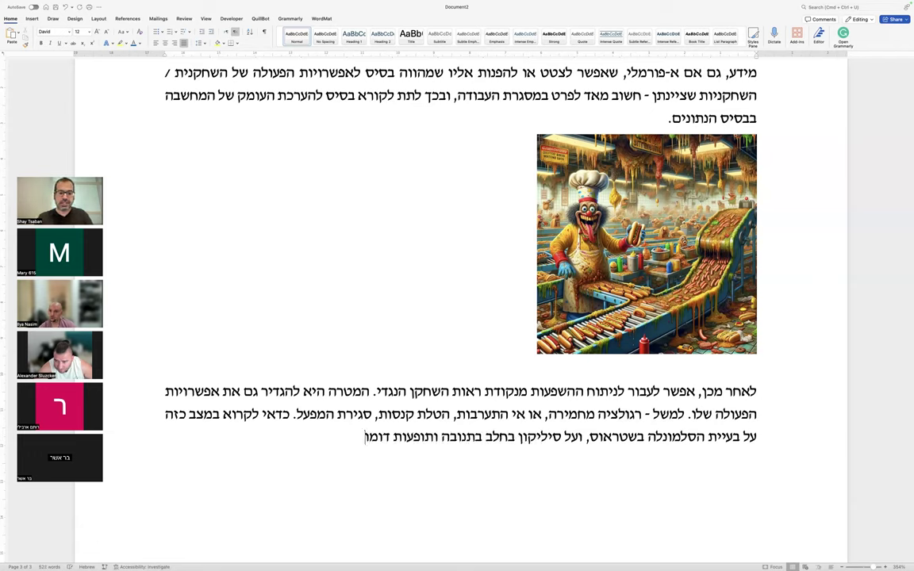
# - Finish the sentence with ", כדי לקבל כיוון מסויים לגבי ההשפעות של היעדר איכות בתהליכי ייצור והרכב מוצרים על הרגולציה הרלוונטית והוראות החוק."
pyautogui.write('ת, כדי לקבל כיוון מסוי')
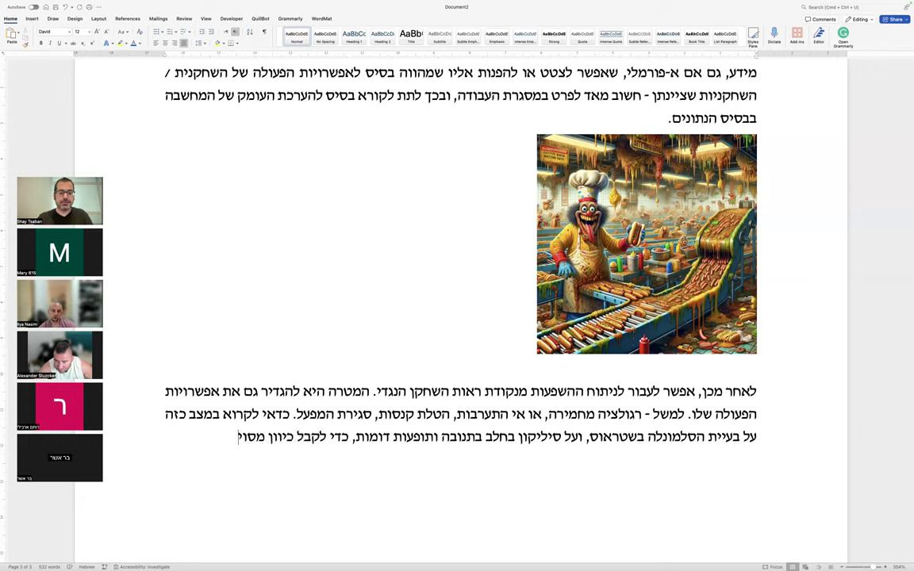
pyautogui.write('ים לגבי ההשפ')
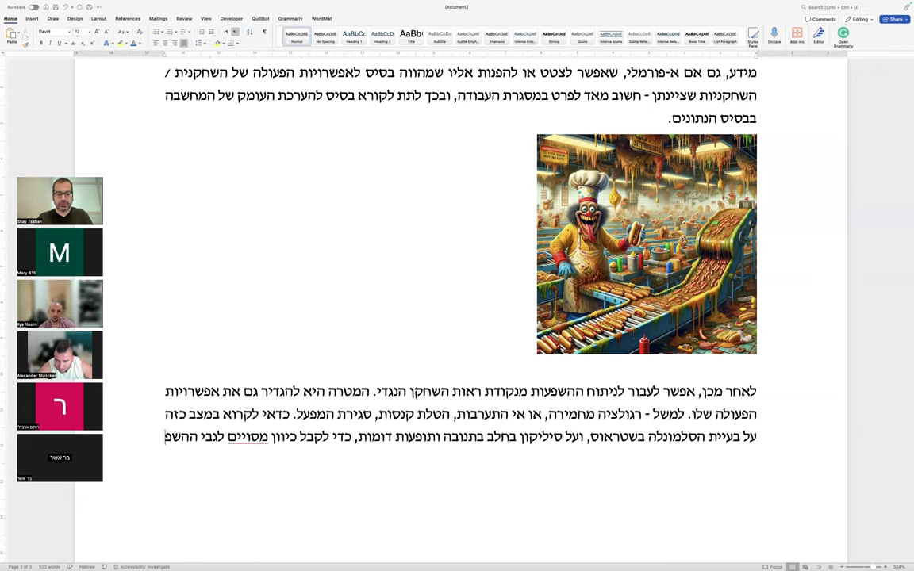
pyautogui.write('עות של')
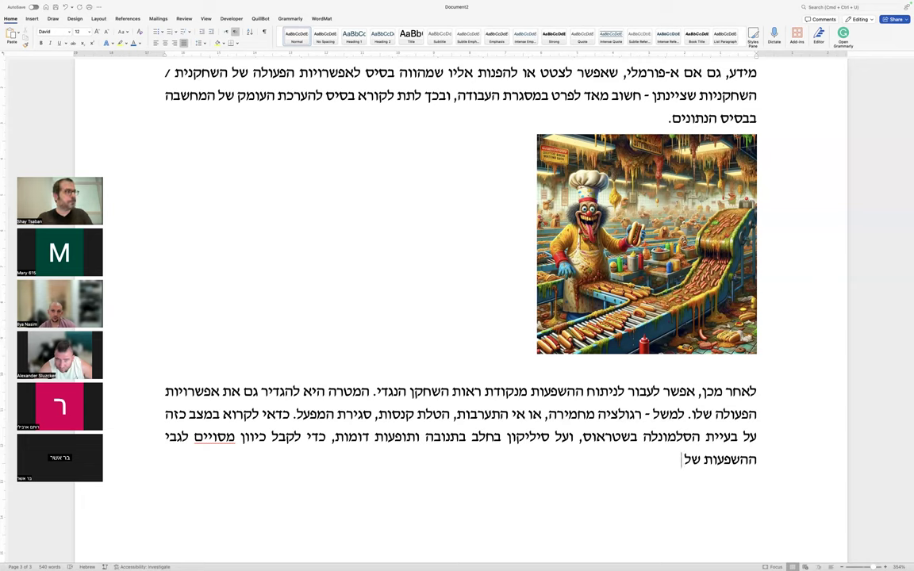
pyautogui.write(' היעדר איכות בתהל')
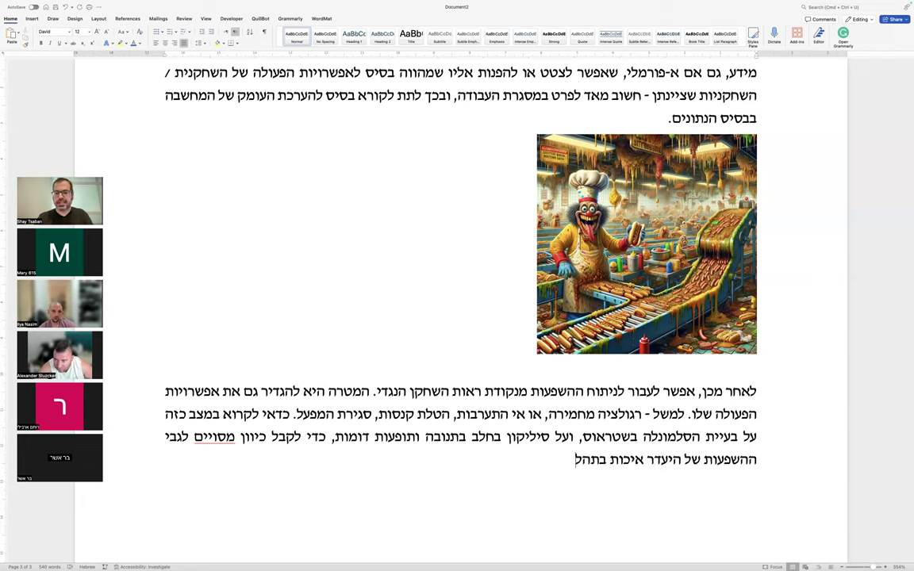
pyautogui.write('יכי ייצור והחכב מוצרים')
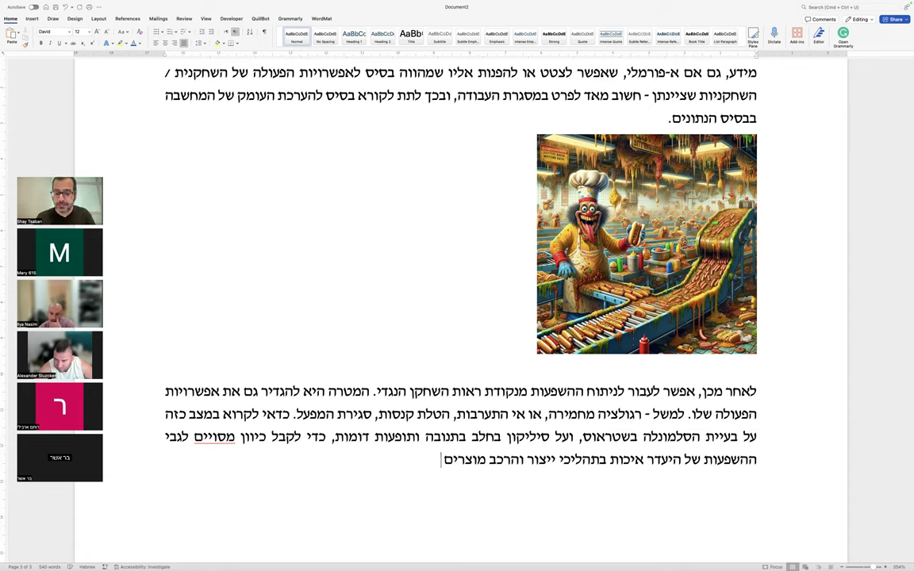
pyautogui.write(' על הה')
pyautogui.write('גול')
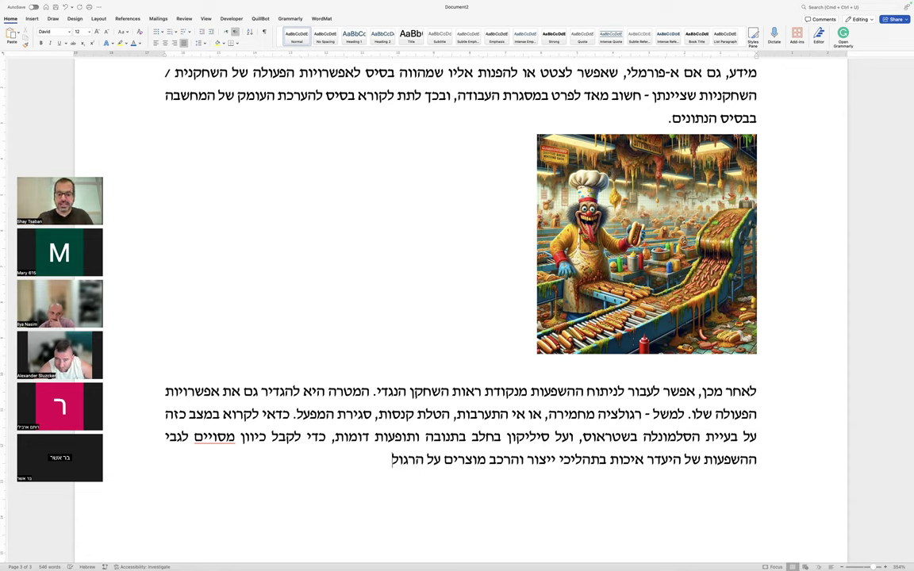
pyautogui.write('ציה הרלוונטית')
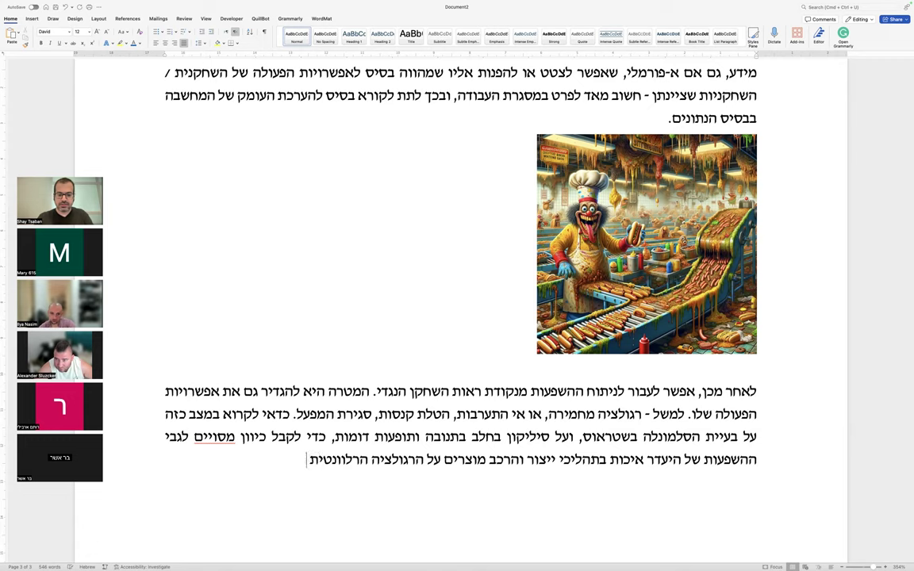
pyautogui.write(' והוראות ה')
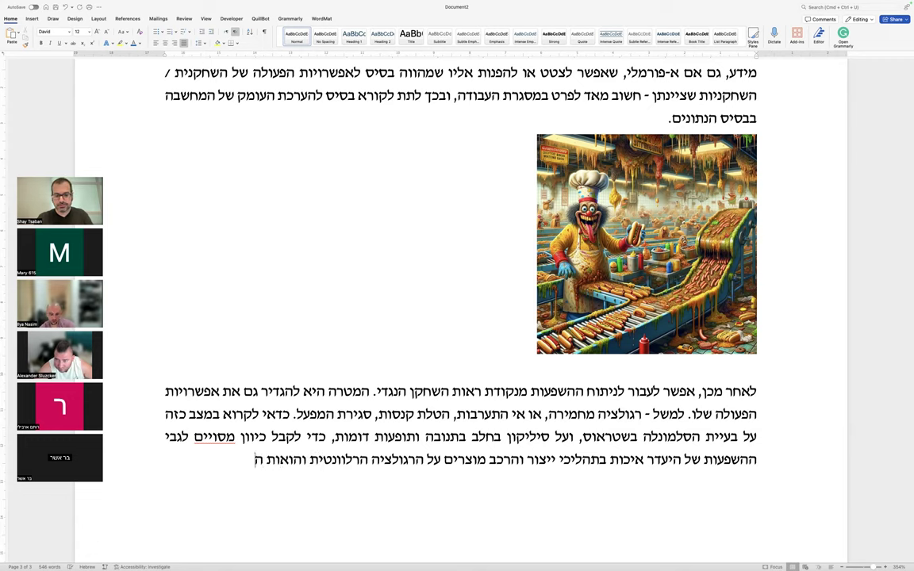
pyautogui.write('חוק.')
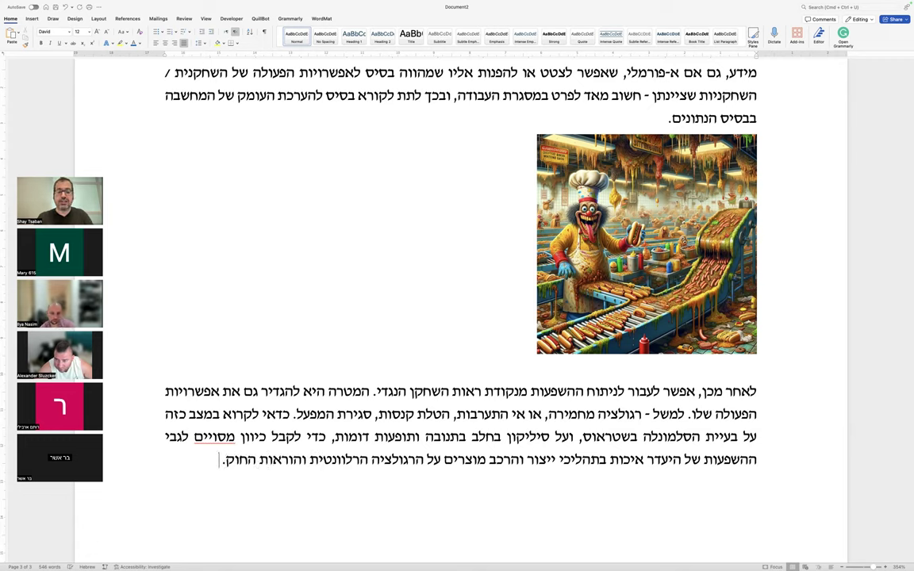
# - Copy the whole Zoglowek and Ministry of Health options table and paste it below the new paragraph
pyautogui.scroll(10, 515, 301)
pyautogui.scroll(3, 515, 301)
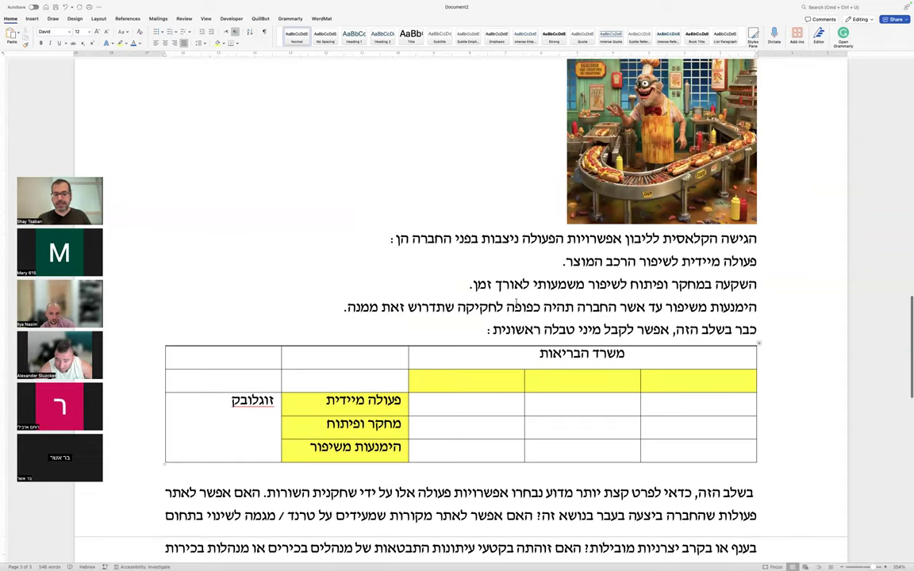
pyautogui.scroll(-3, 294, 246)
pyautogui.moveTo(256, 258); pyautogui.dragTo(712, 350)
pyautogui.scroll(-10, 711, 350)
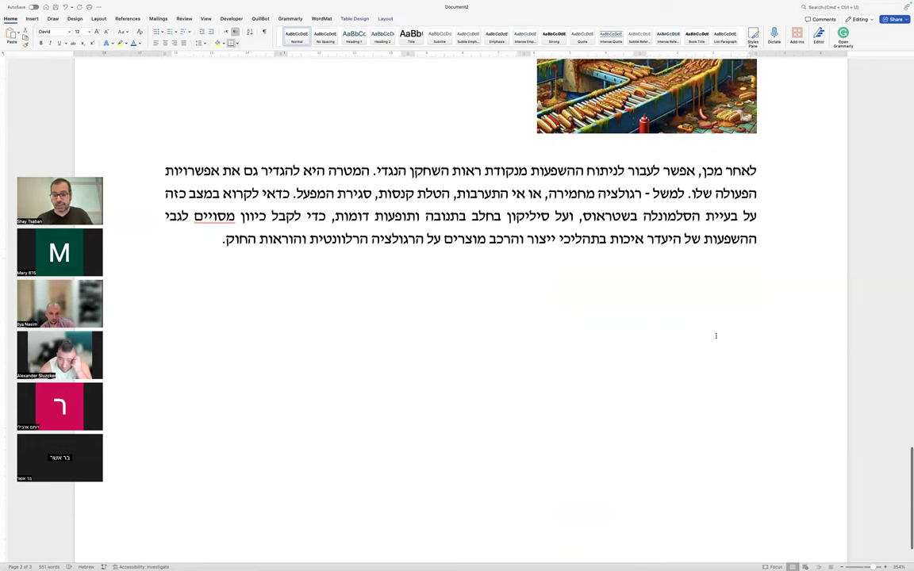
pyautogui.press('super+v')
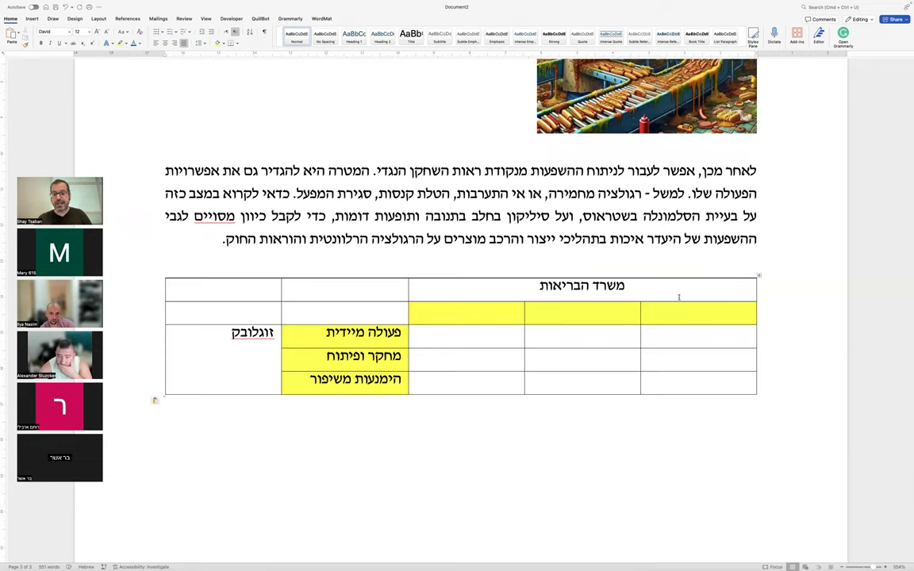
# - Fill the three empty yellow cells under "משרד הבריאות" in the pasted table with "לסגור את המפעל", "להטיל קנסות" and "להקטין את מכסת הייצור"
pyautogui.click(468, 316)
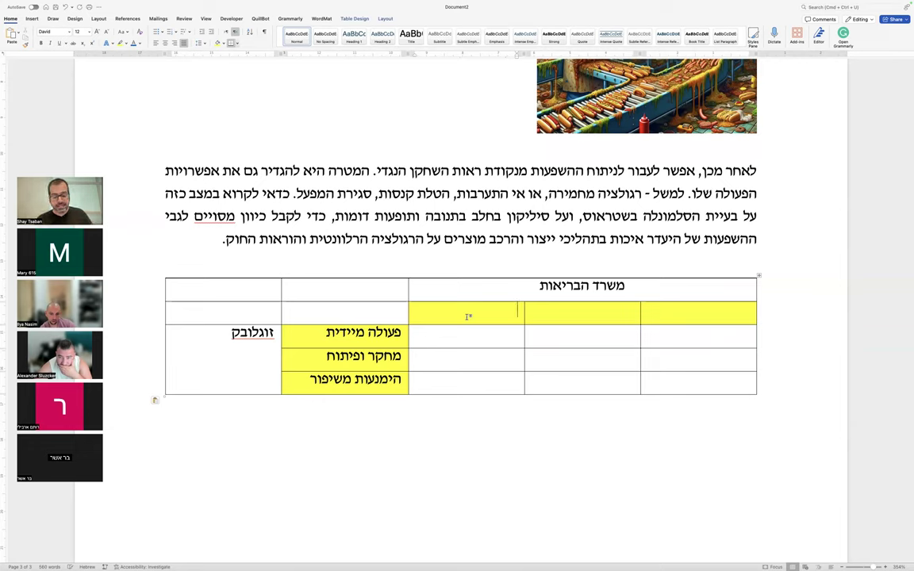
pyautogui.write('לסוגר')
pyautogui.press('BackSpace')
pyautogui.write('גור את המפעיל')
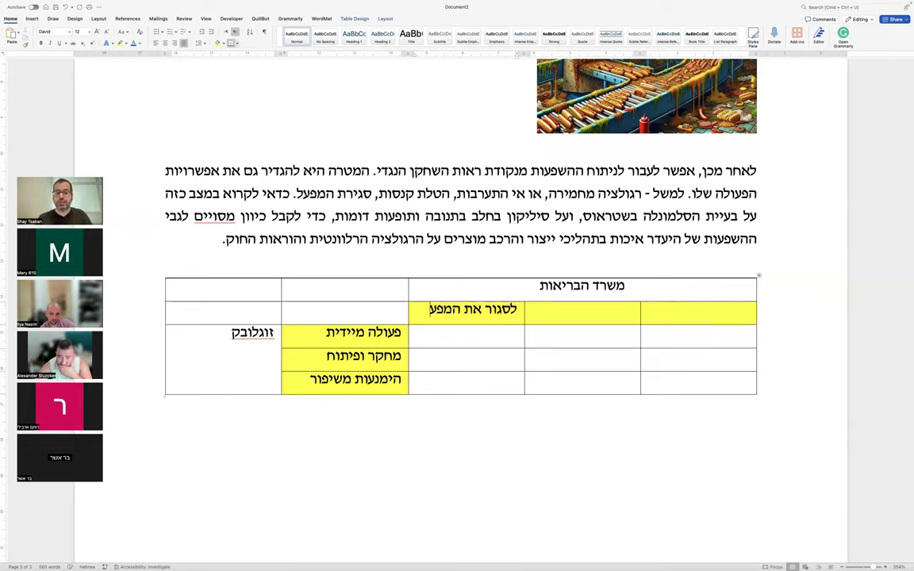
pyautogui.click(610, 312)
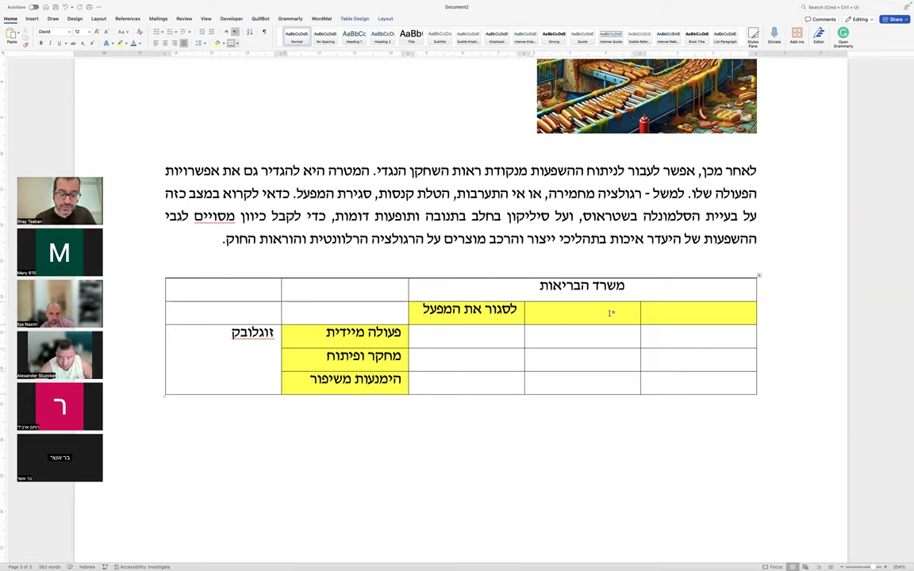
pyautogui.write('להטיל קנסות')
pyautogui.click(714, 316)
pyautogui.write('להקטין את ה')
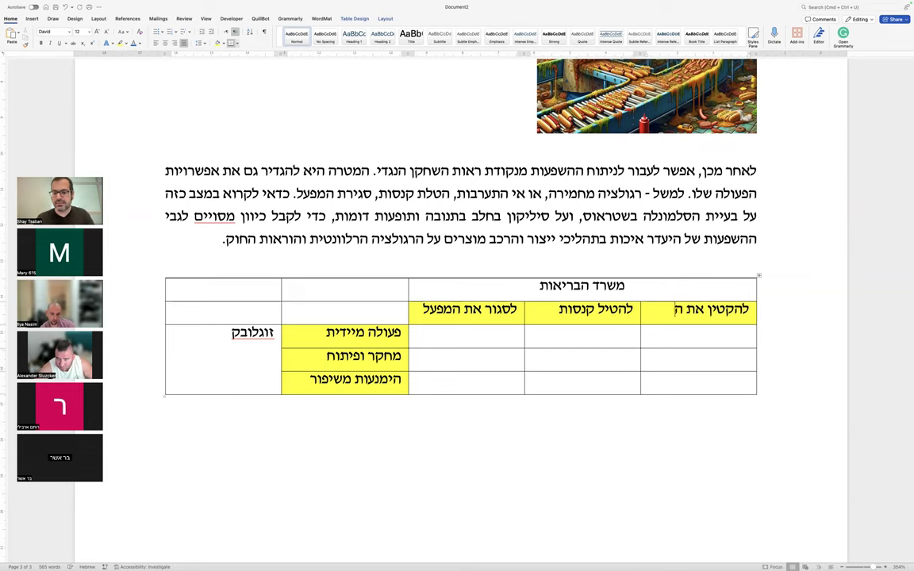
pyautogui.press('BackSpace')
pyautogui.write('מכסת הייצור')
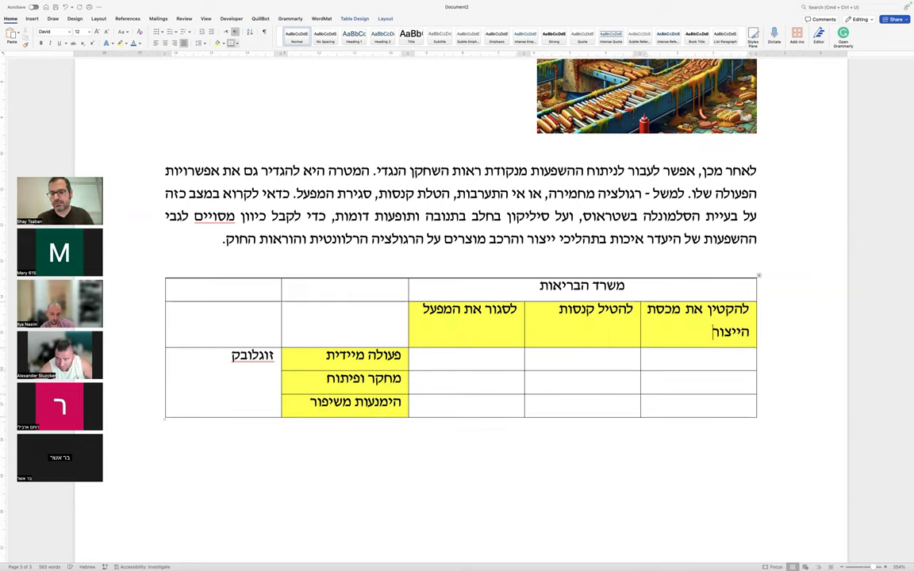
# - Append " / סנקציות אחרות" to the yellow cell "להקטין את מכסת הייצור" in the table
pyautogui.write(' / סנקציות אחרות')
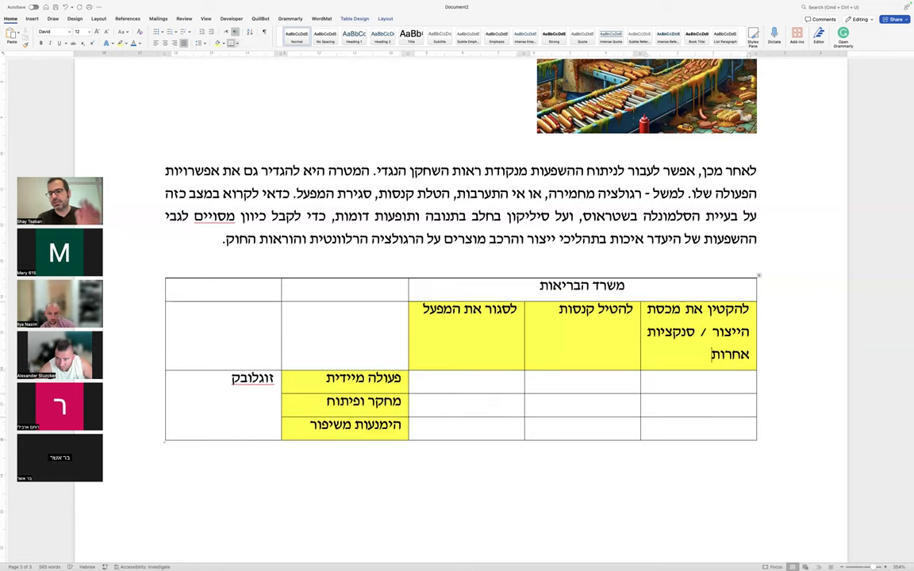
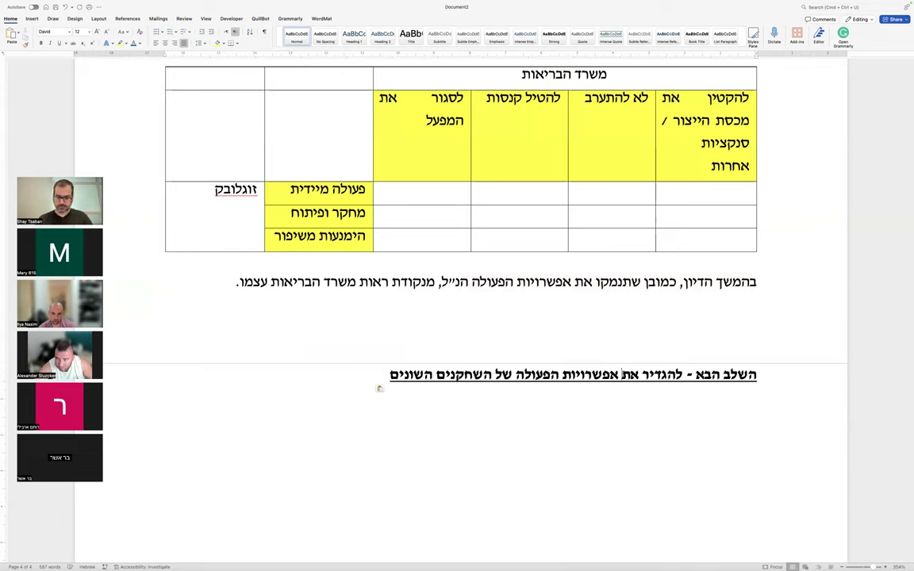
# - Change the pasted heading to "השלב הבא - להגדיר תועלות" and write below it "תועלת היא הערך המספרי המייצג את המטרה של הצדדים לעסקה."
pyautogui.write('תועלות')
pyautogui.write('תועלת היא ה')
pyautogui.write('ערך המספר')
pyautogui.write('י המ')
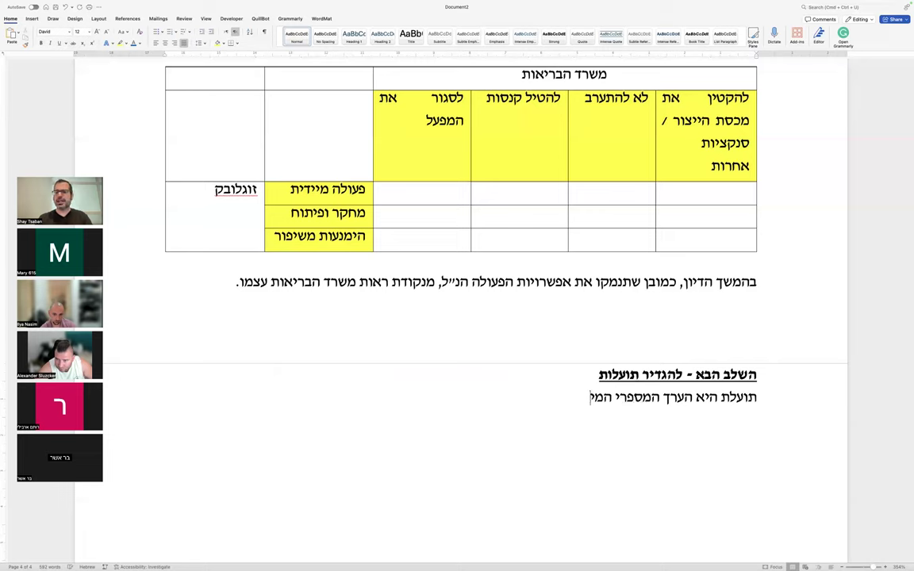
pyautogui.write('ייצג את המטרה של הצדדים לעסקה.')
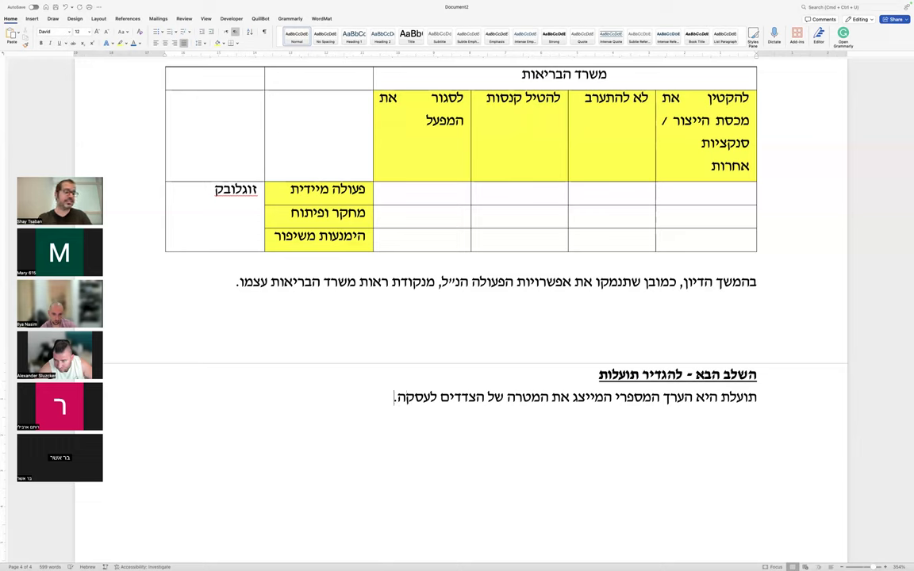
# - Continue the paragraph with "נושא זה הוא מורכב למדי, משום שהתועלות אינן תמיד באותו קנה מידה. למשל, ייתכן שמטרת זוגלובק היא להגיע לרווח גבוה."
pyautogui.write(' נושא זה הוא מורכב למדי, משום שהתו')
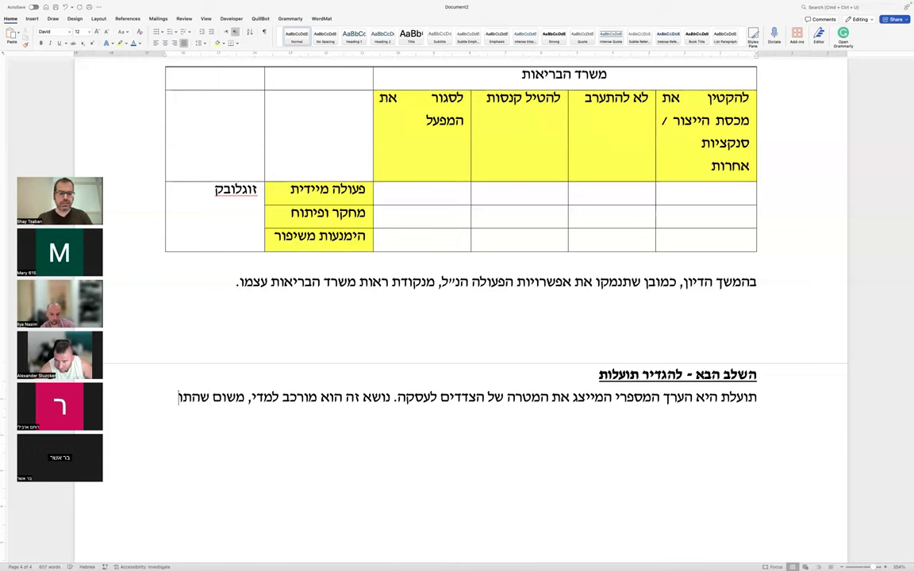
pyautogui.write('עלות אינן תמיד באותו קנה מידה. ל')
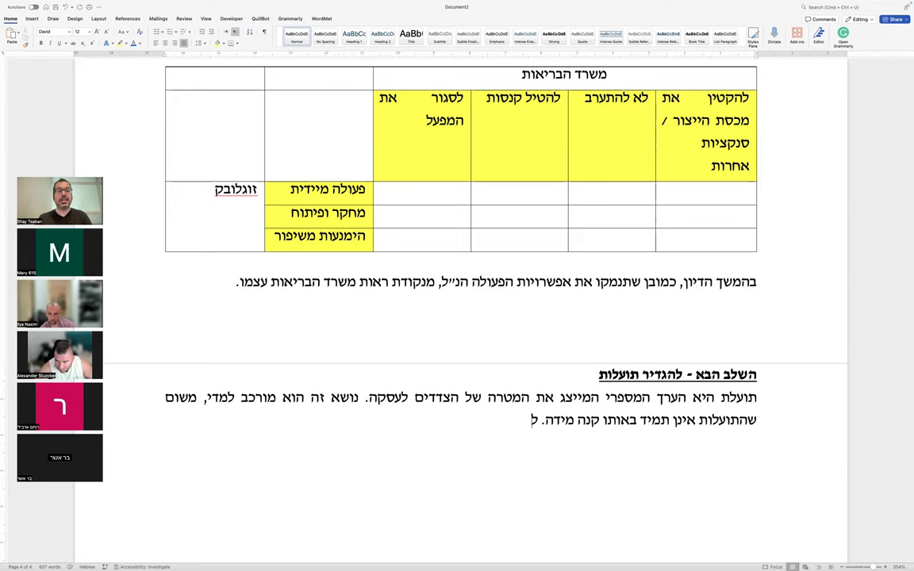
pyautogui.write('משל, ייתכן')
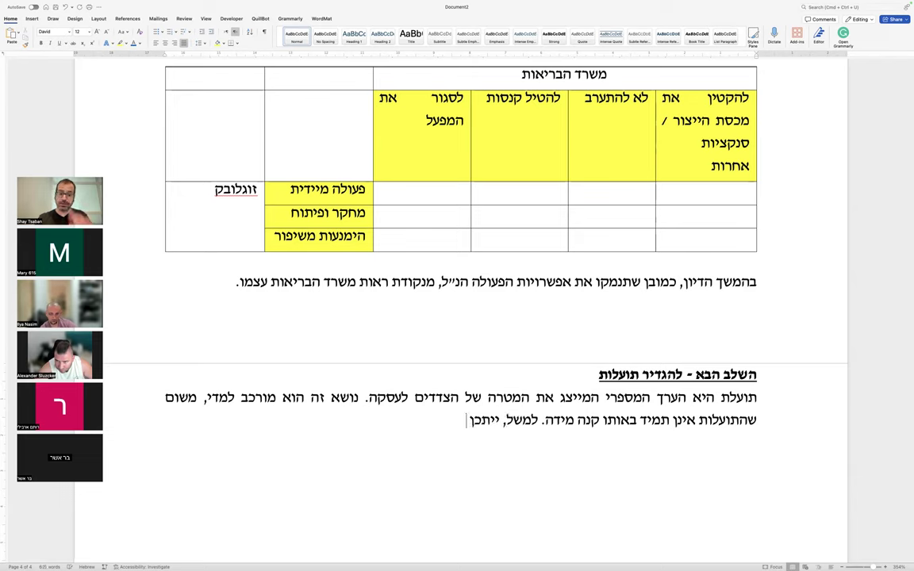
pyautogui.write(' שמטרת')
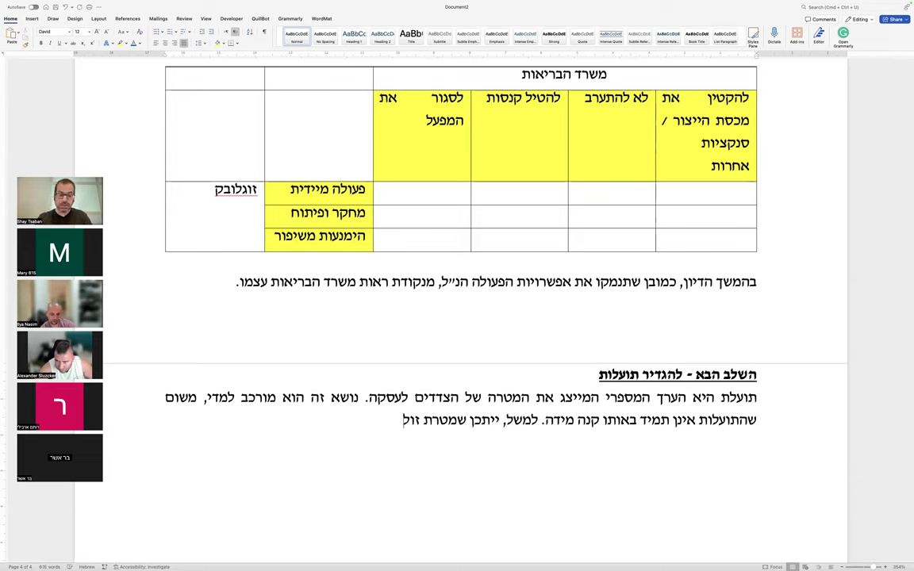
pyautogui.write(' זוגלובק הי')
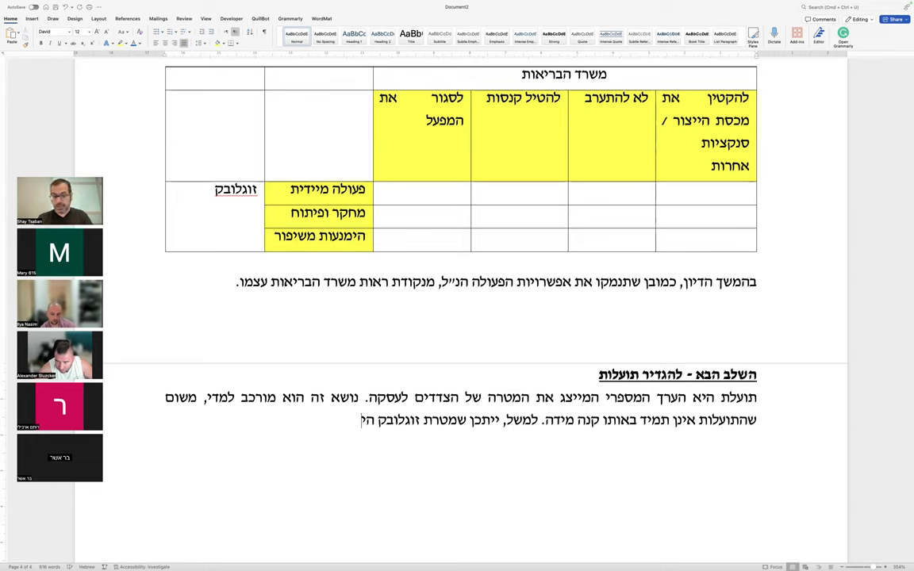
pyautogui.write('א להגיע לרווח ג')
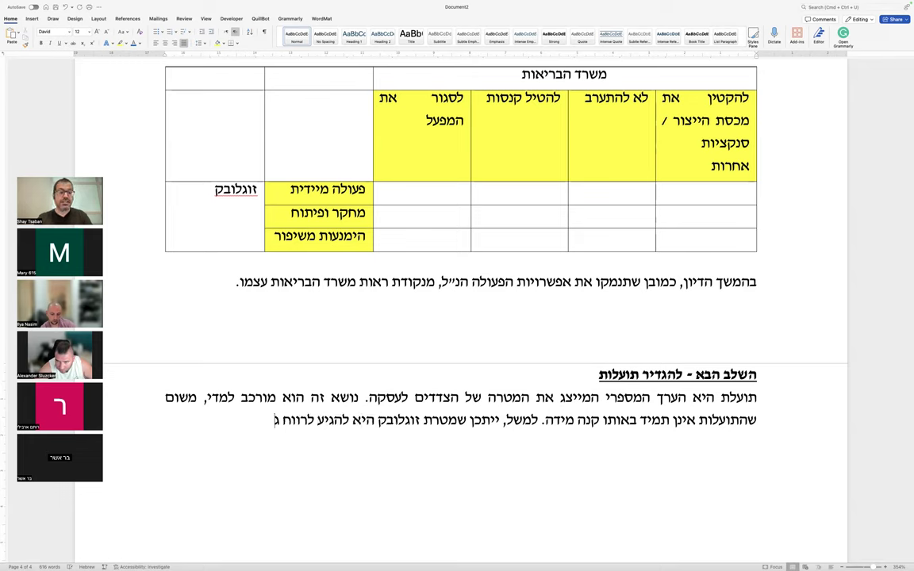
pyautogui.write('בוה. זו פונ')
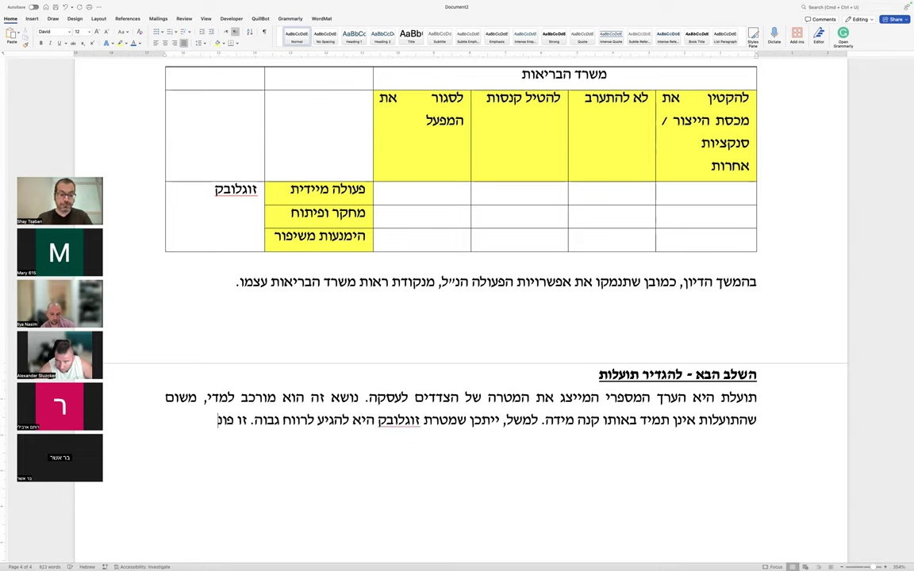
# - Finish the paragraph with "זו פונקציית המטרה שלה, ותועלת גבוהה משמעה - עלייה ברווחים (ניתן גם להגדיר תועלת בתור שיפור תדמית, הקטנת סיכון או בדרך אחרת)."
pyautogui.write('קציית המטרה שלה, ותו')
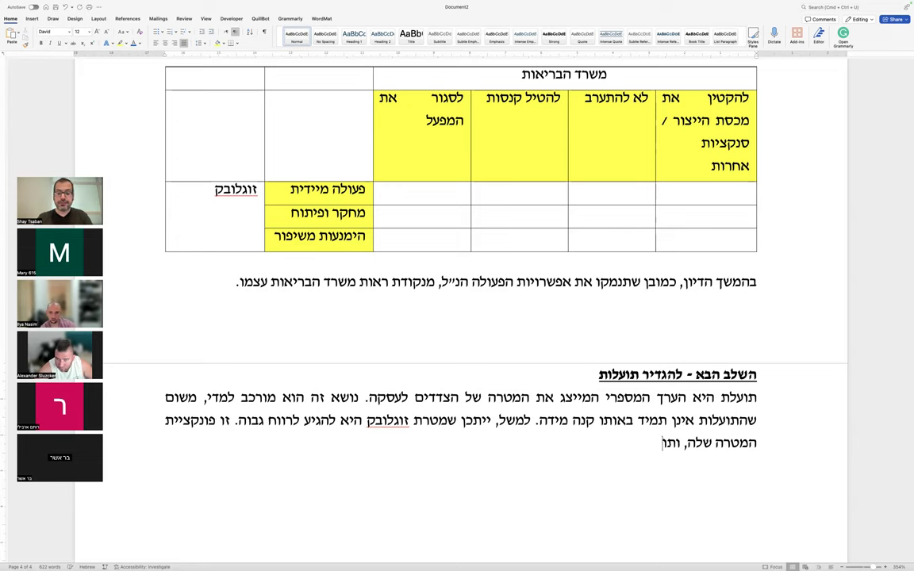
pyautogui.write('עלת גבוהה מש')
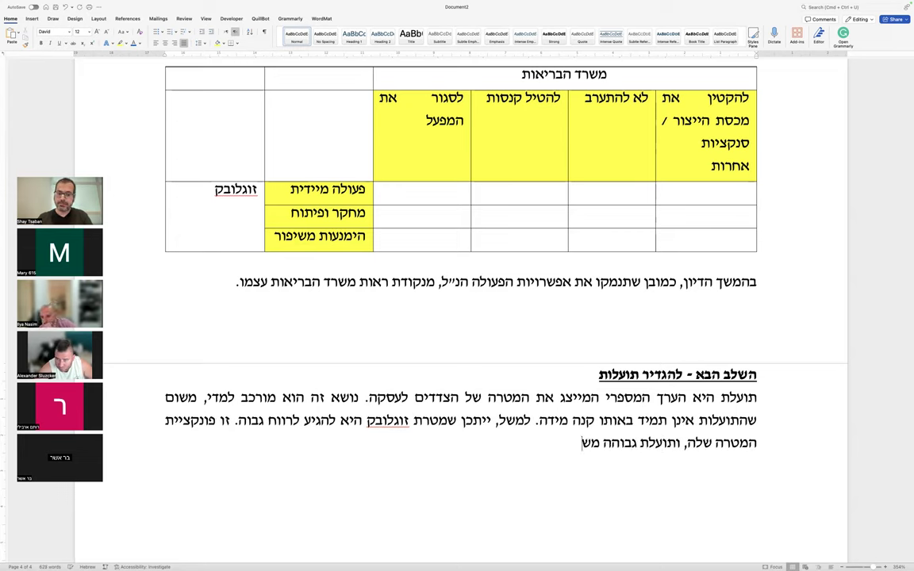
pyautogui.write('מעה - עלייה ברווח')
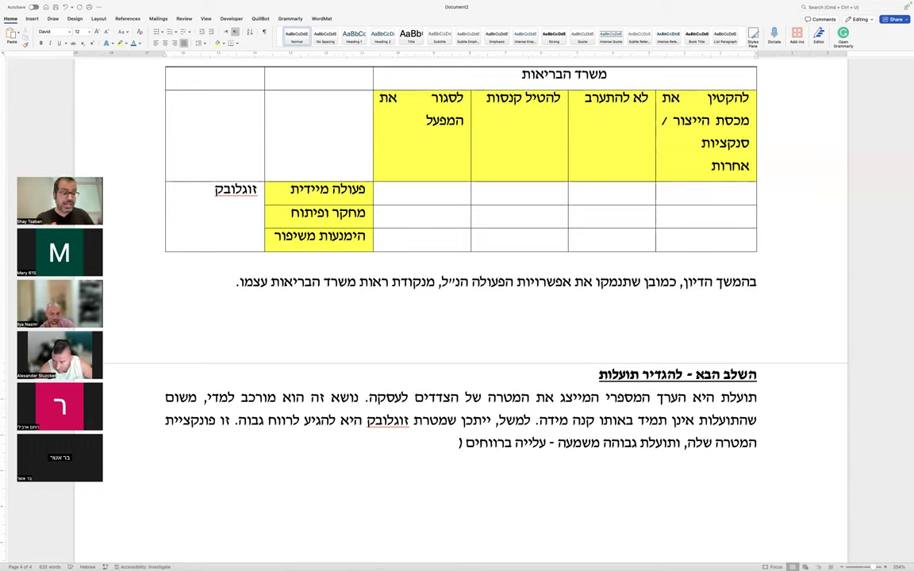
pyautogui.write('ים (')
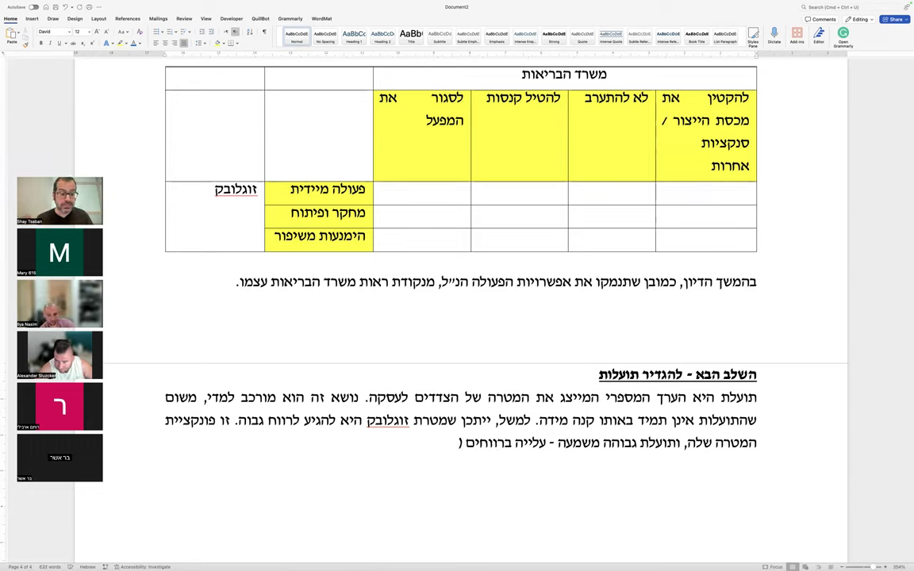
pyautogui.write('ניתן גם להגדיר תועלת בתור שיפור תדמית, הקטנת ס')
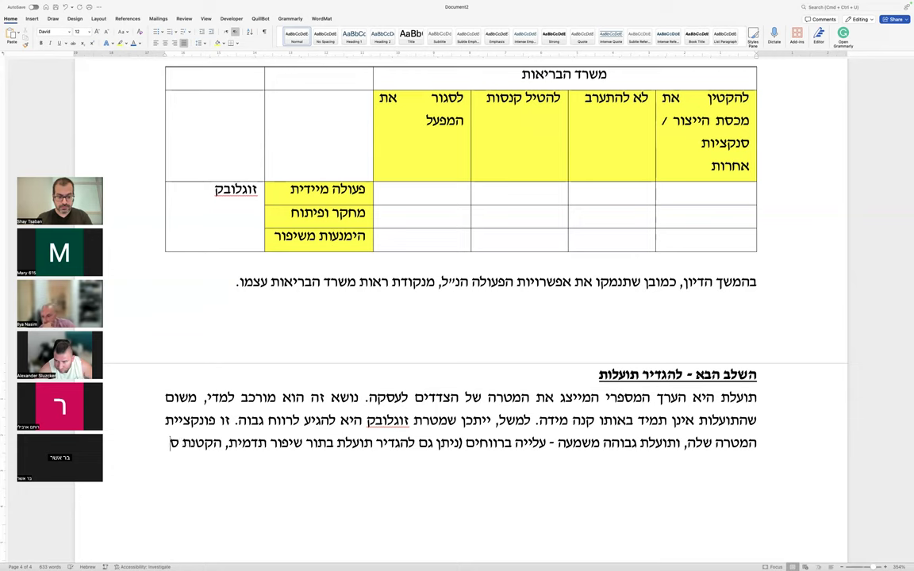
pyautogui.write('יכון או בדרך אחרת).')
# - Add a new paragraph: "לגבי המדינה - סביר להניח שהתועלות הן אחרות - בריאות הציבור, השפעה על יצרנים אחרים, עידוד צריכת מוצרי מזון בריאים יותר וכיוצא בזה."
pyautogui.press('Return')
pyautogui.write('לגבי המדינה')
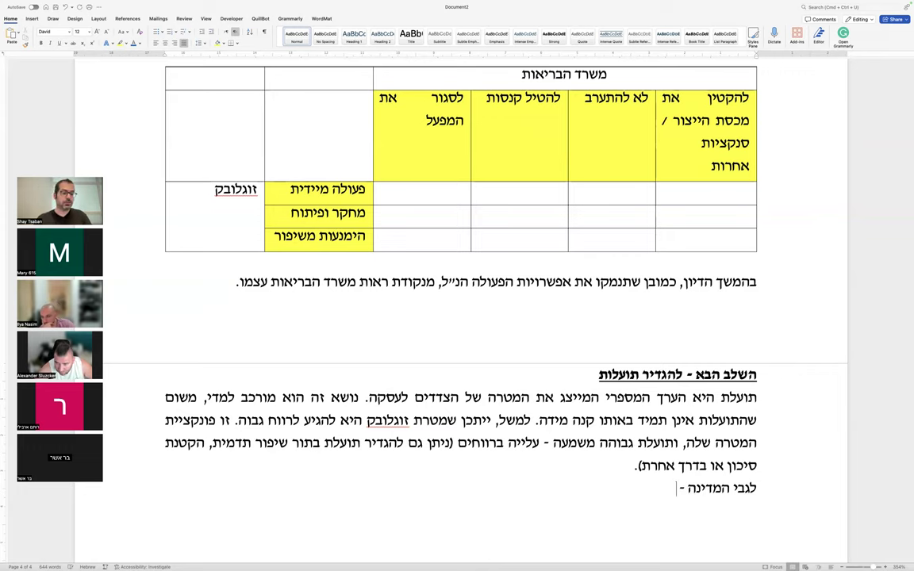
pyautogui.write(' - סביר להניח')
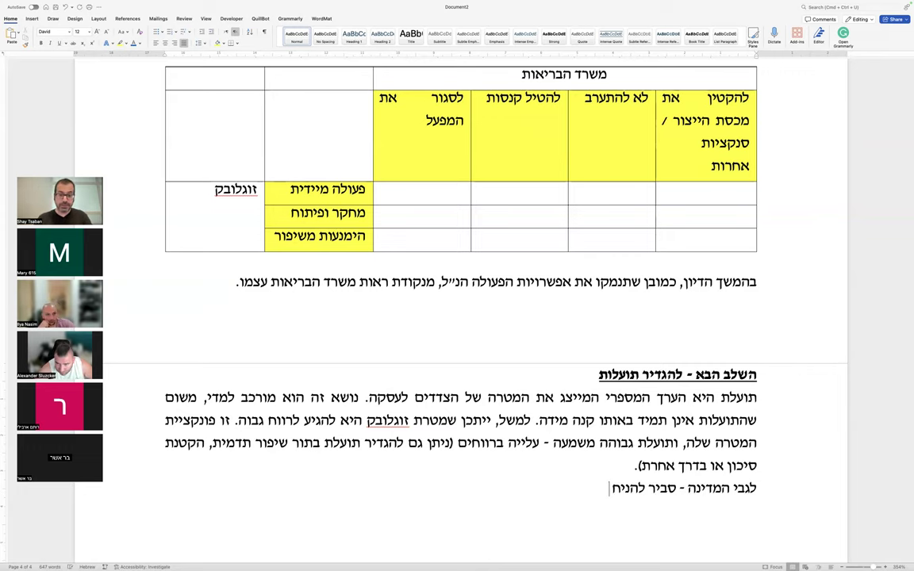
pyautogui.scroll(-2, 457, 249)
pyautogui.write('שהתועל')
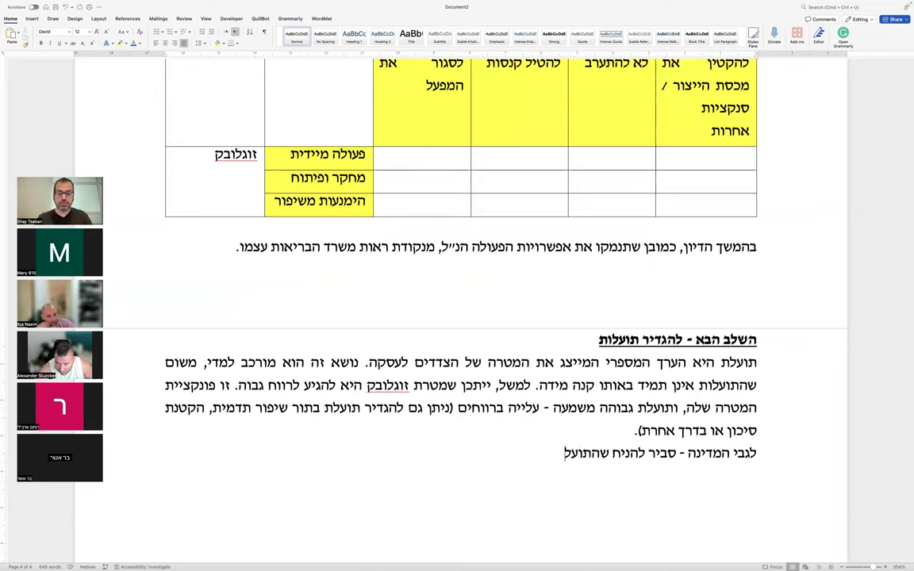
pyautogui.write('ות הן אחרות - בר')
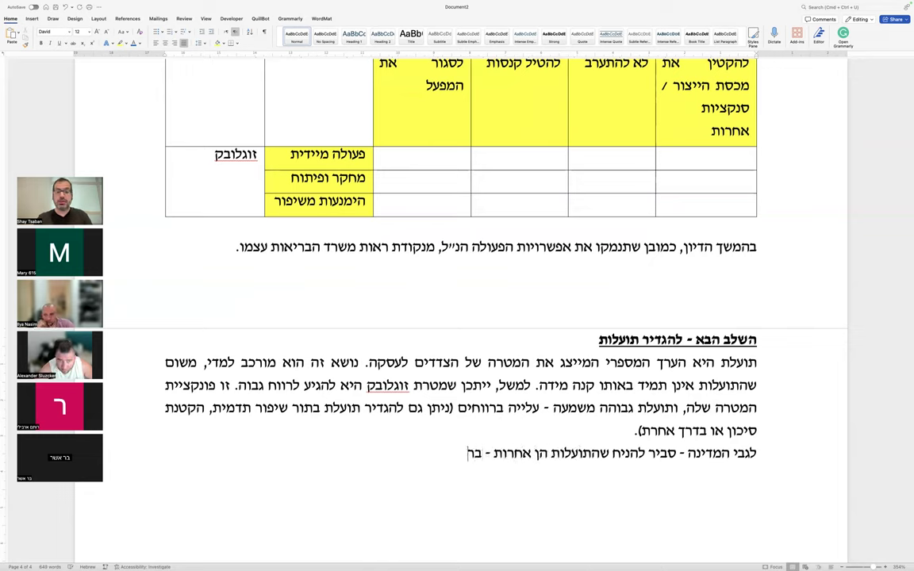
pyautogui.write('יאות הציבור, השפעה')
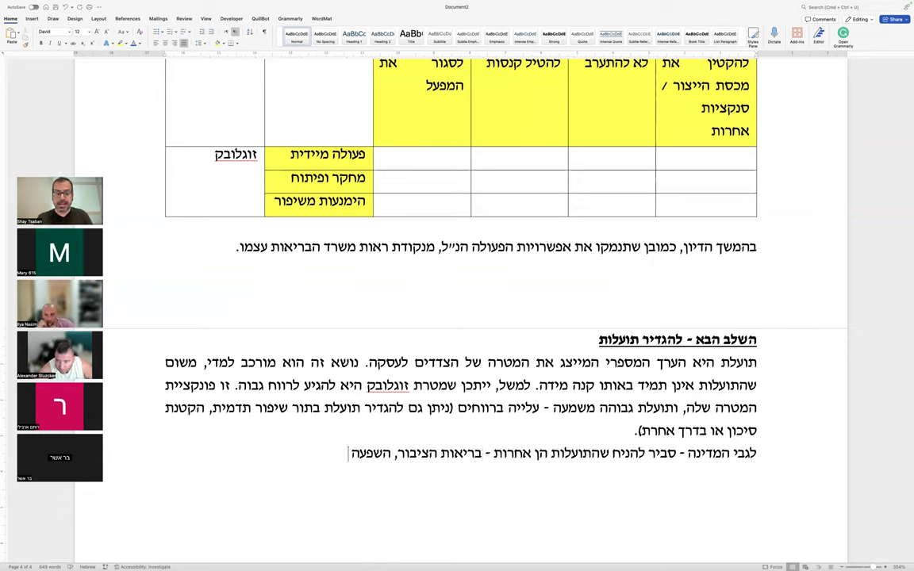
pyautogui.write(' על יצרנים אחרים, ע')
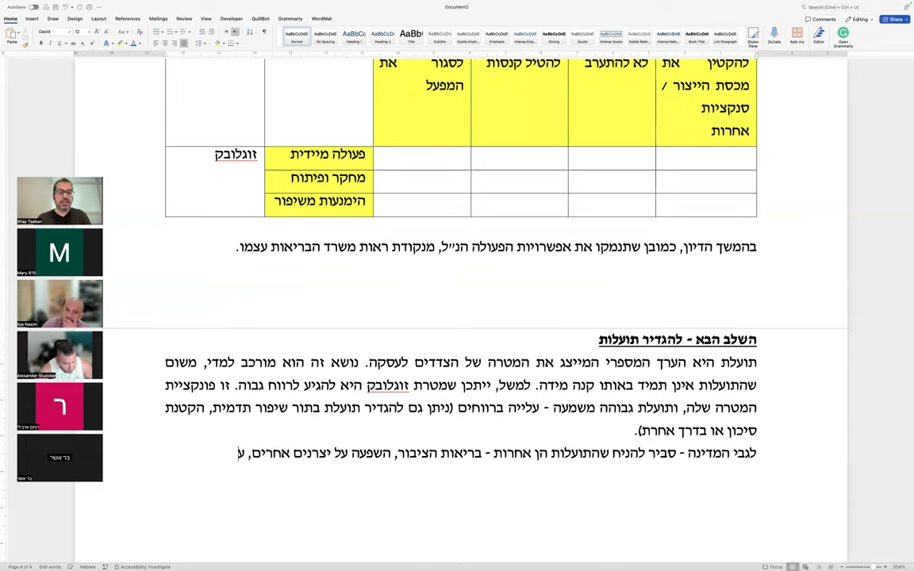
pyautogui.write('ידוד צריכת מוצרי')
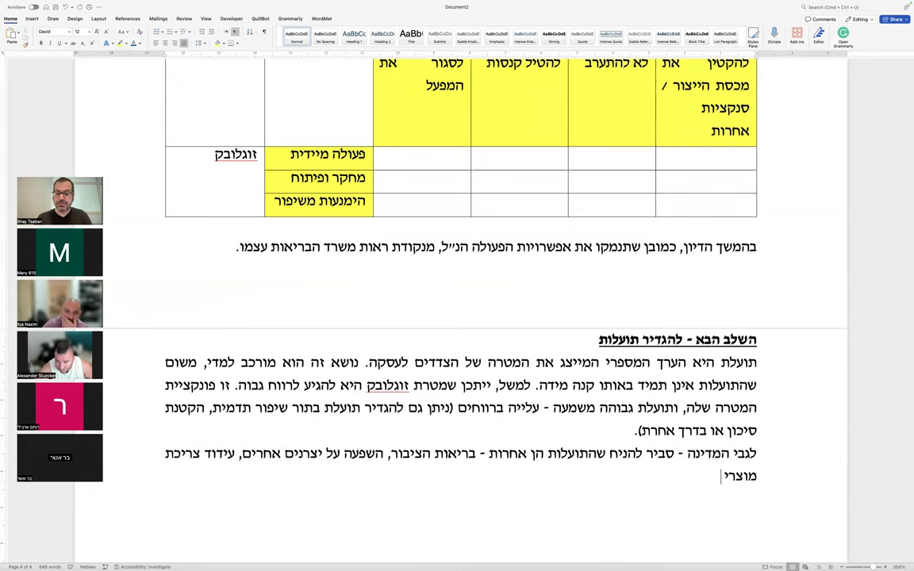
pyautogui.write(' מזון בריאים יותר וכיוצא בזה.')
# - Add the line "מכך יוצאים החוצה לדיון הבסיסי של הערכים השונים בטבלה." below the paragraph about the state, followed by a blank line
pyautogui.press('Return')
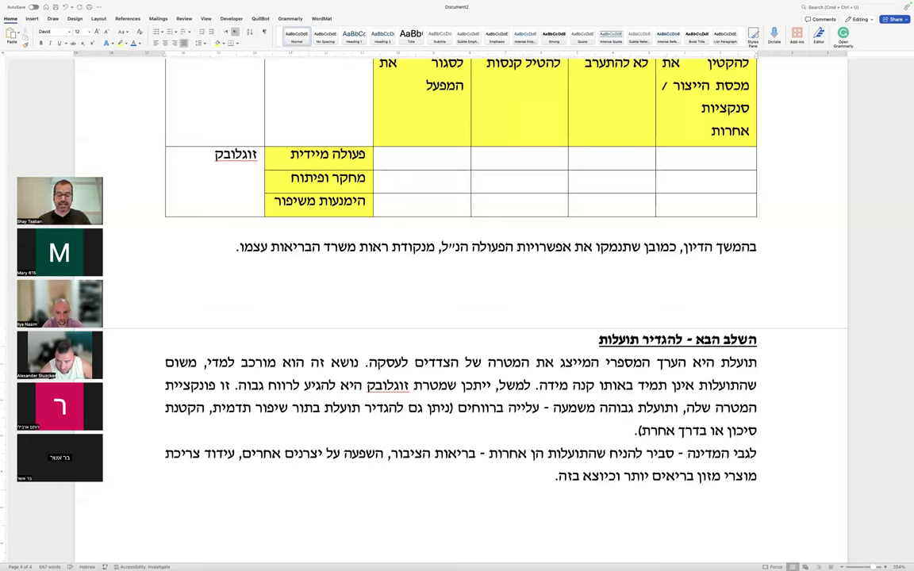
pyautogui.write('מכך יוצאים הח')
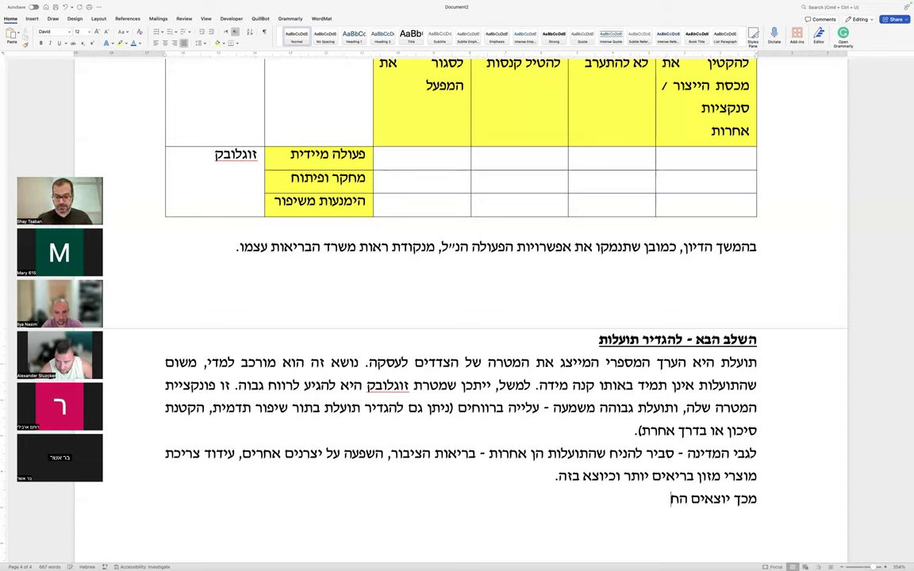
pyautogui.write('וצה לדיון הבסיסי של הערכים השונים בטבלה.')
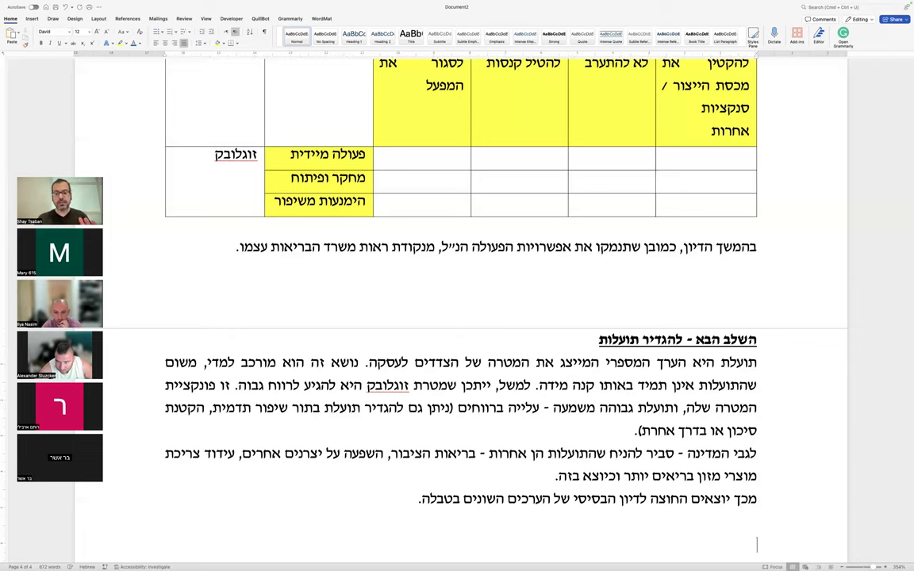
# - Start a new paragraph with "נניח, רק לשם ההמחשה, שמצב שבו זוגלובק בוחרת לבצע מחקר ופיתוח שהוא מאד יקר ותוצאותיו הן בדרך כלל ארוכות טווח,"
pyautogui.scroll(-2, 460, 317)
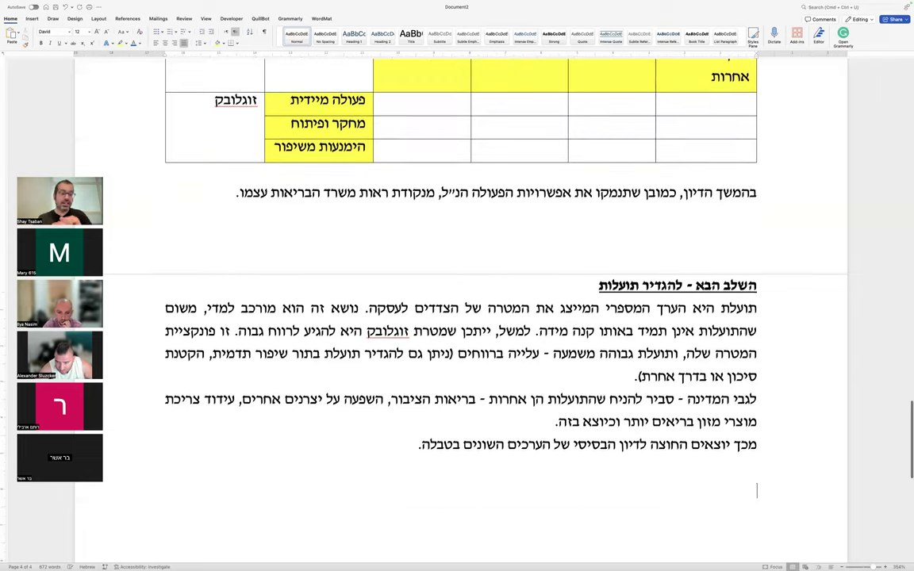
pyautogui.write('נניח, רק לשם ההמחשה,')
pyautogui.scroll(3, 460, 318)
pyautogui.scroll(-2, 460, 317)
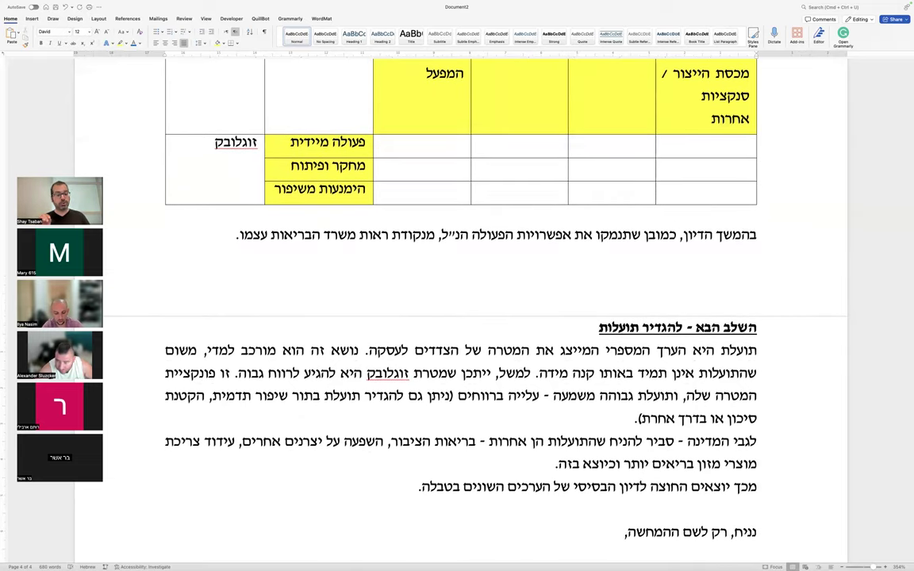
pyautogui.write('שמצב שבו זוגלבו')
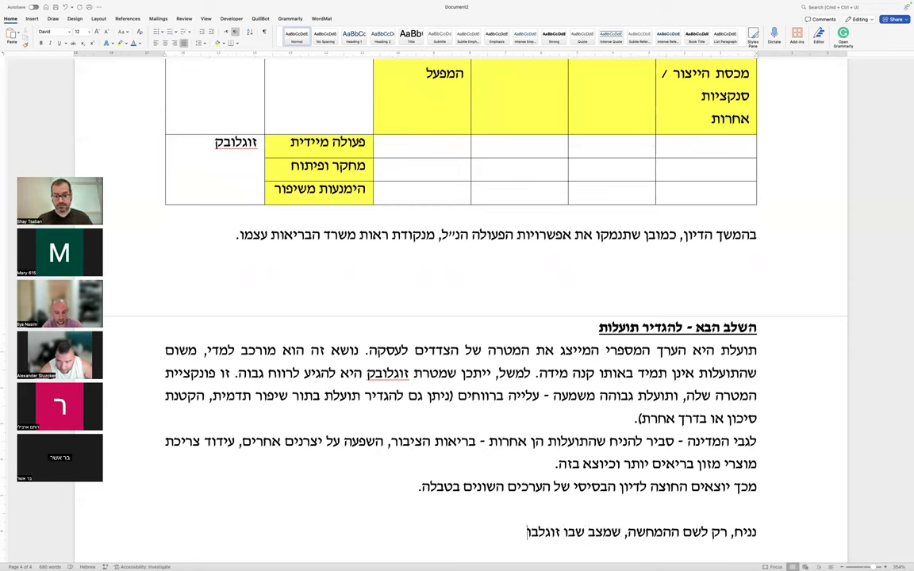
pyautogui.press('BackSpace')
pyautogui.press('BackSpace')
pyautogui.write('בק בוחרת לבצע מחקר ו')
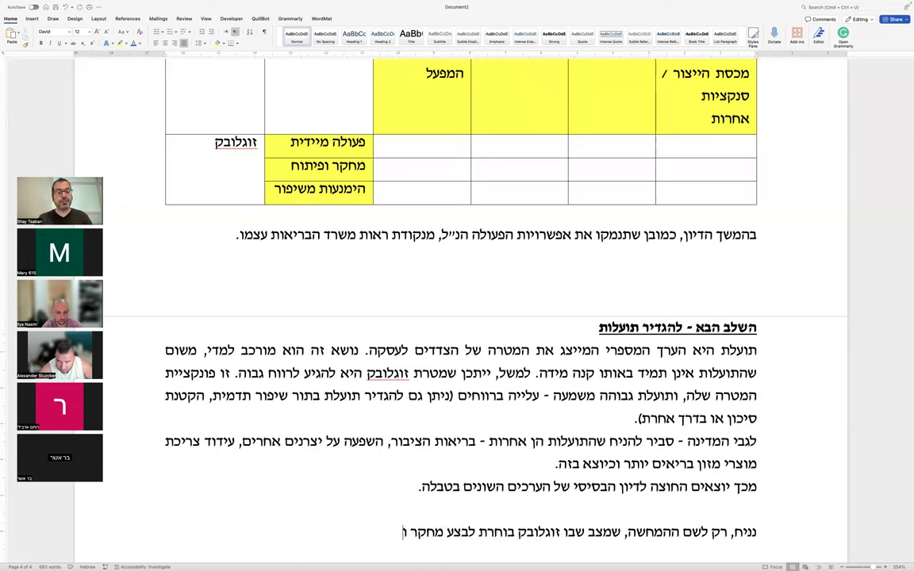
pyautogui.write('פיתוח שהוא מאד יקר ותוצאותיו הן בדרך א')
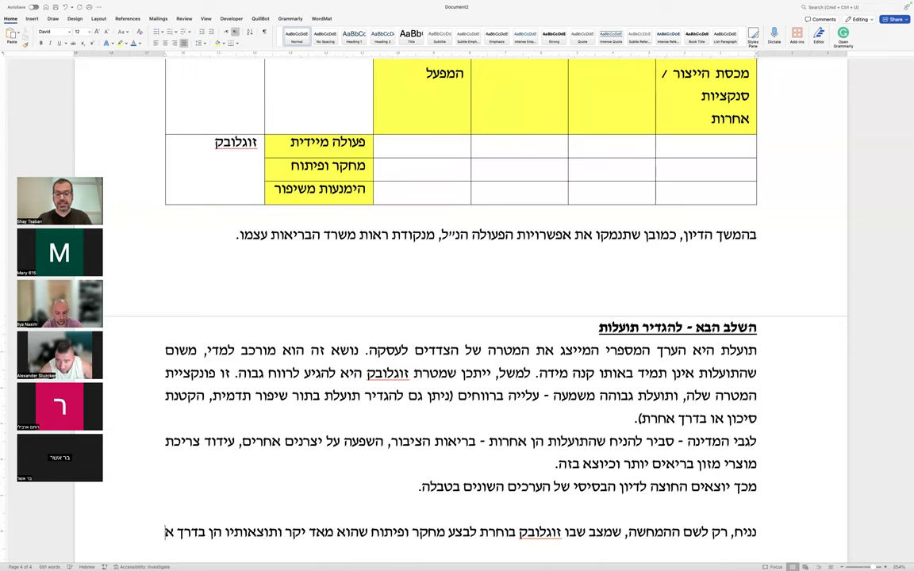
pyautogui.press('BackSpace')
pyautogui.write('כלל ארוכות')
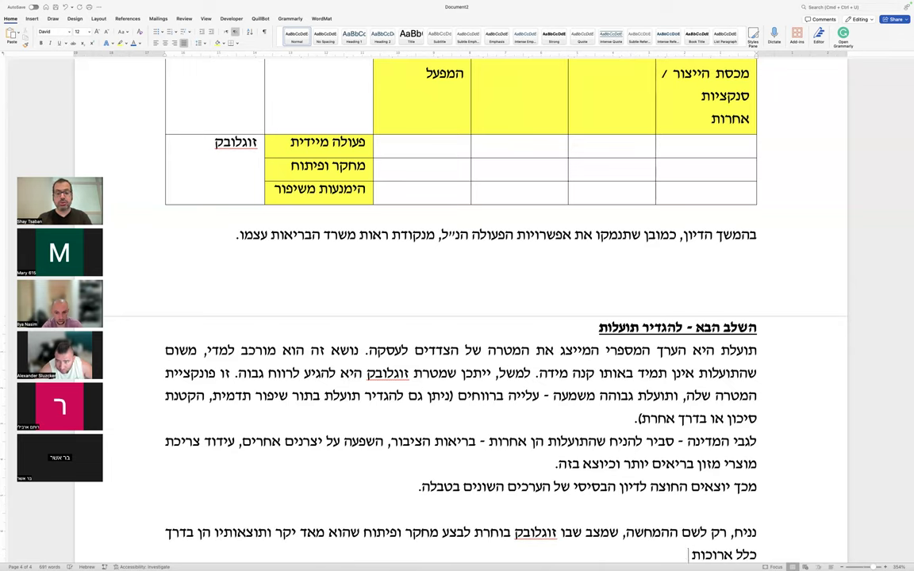
pyautogui.write(' טווח,')
# - Continue the paragraph with "שמתקיים במקביל לתגובת הרגולטור לסגור את המפעל - יוצרת את ההשלכה השלילית ביותר לשני הצדדים. במצב"
pyautogui.scroll(-1, 434, 284)
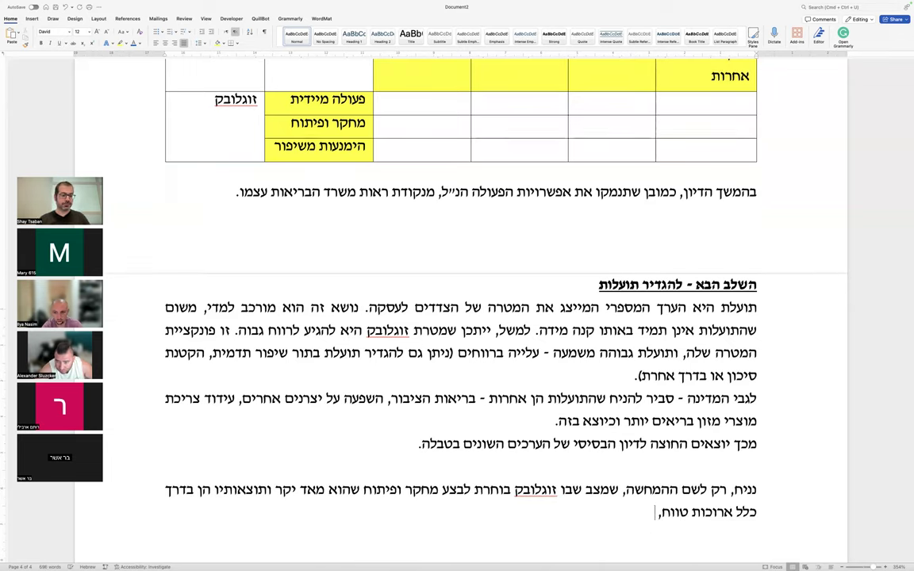
pyautogui.write('שמתקיים')
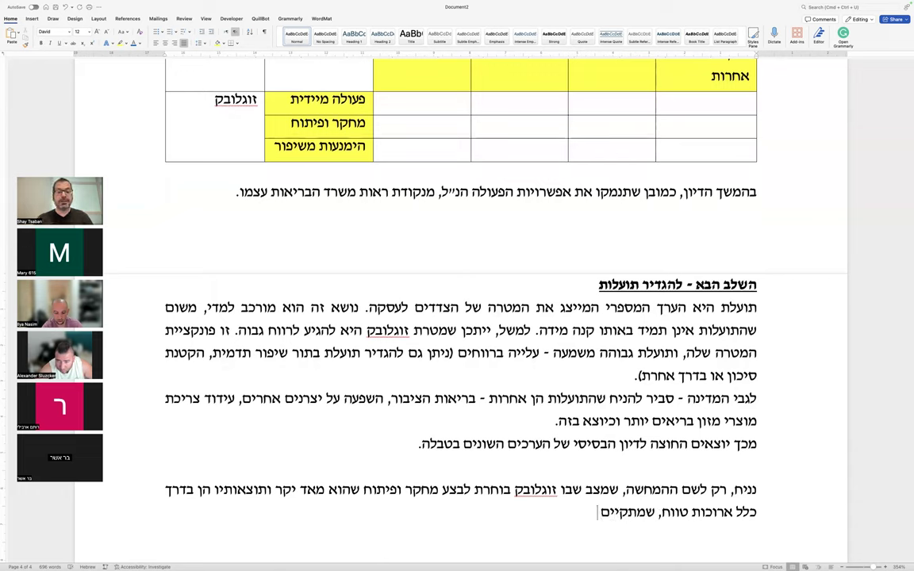
pyautogui.write(' במקביל לתגובת ה')
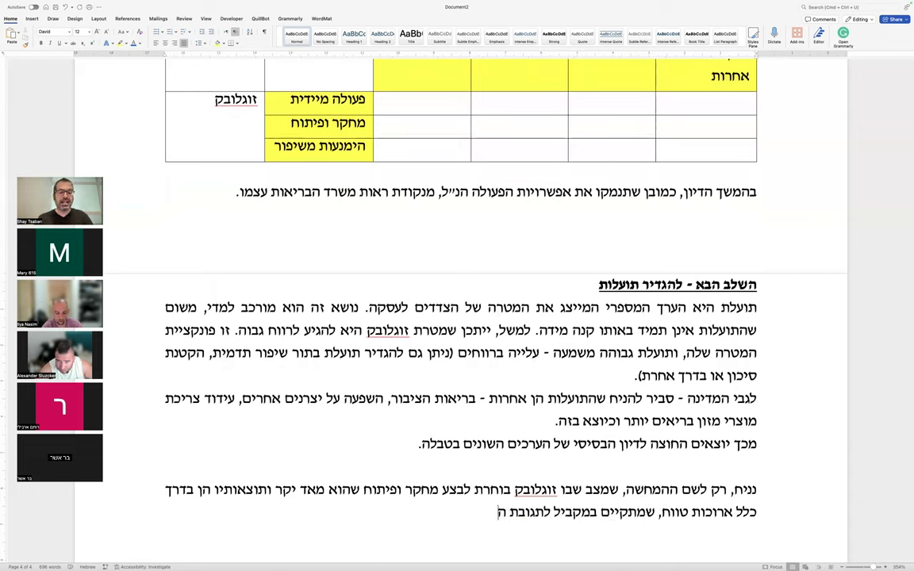
pyautogui.write('רגולטור לסגור את המפעל - יוצרת')
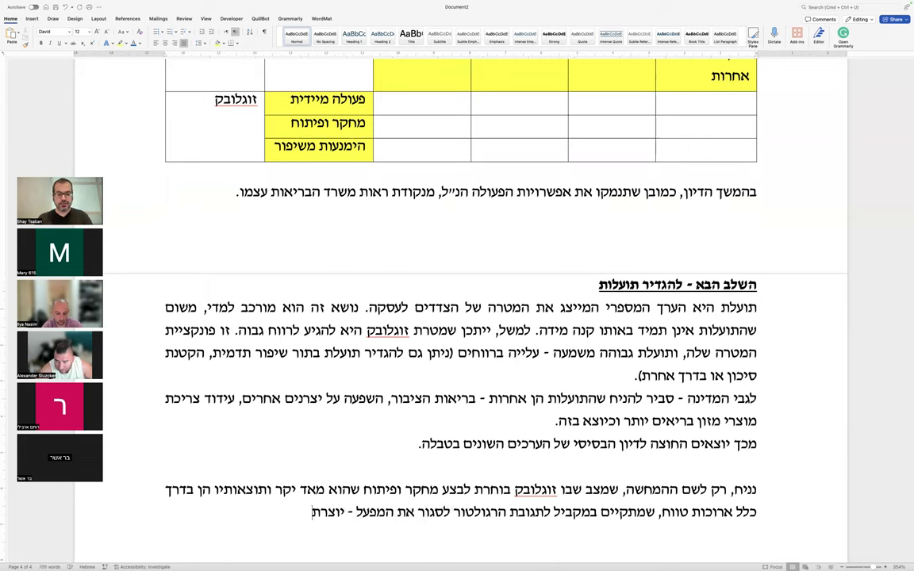
pyautogui.write(' את ההשלכ')
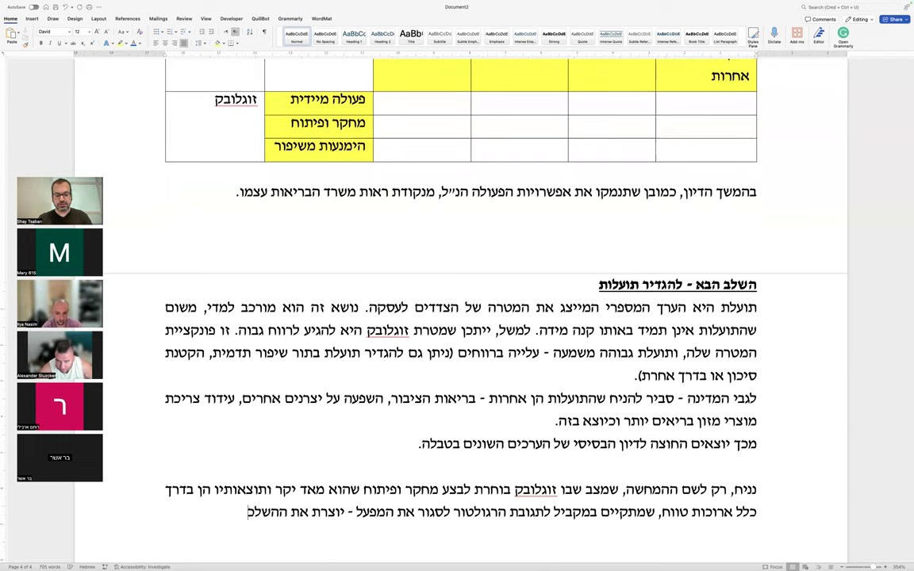
pyautogui.write('ה השלילית ביותר לשני')
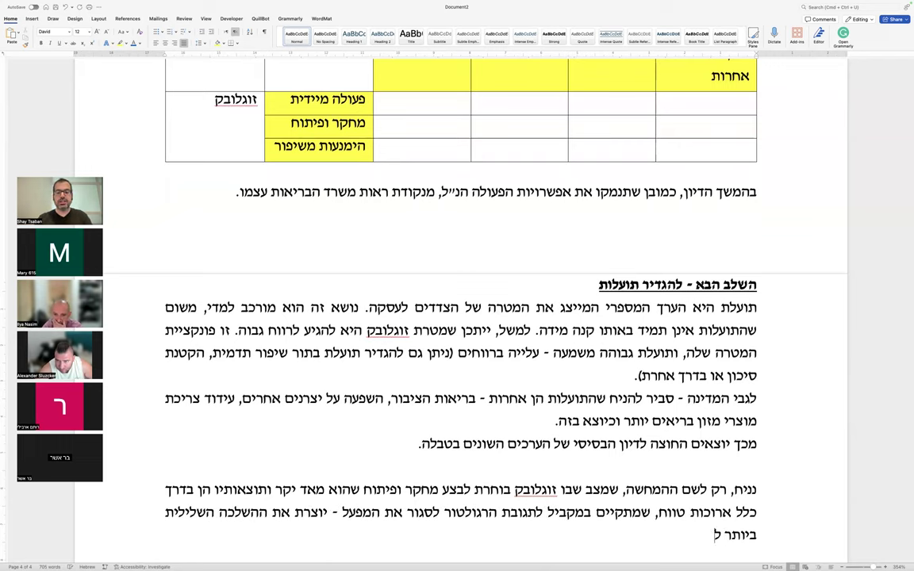
pyautogui.write(' הצדדים. במצב')
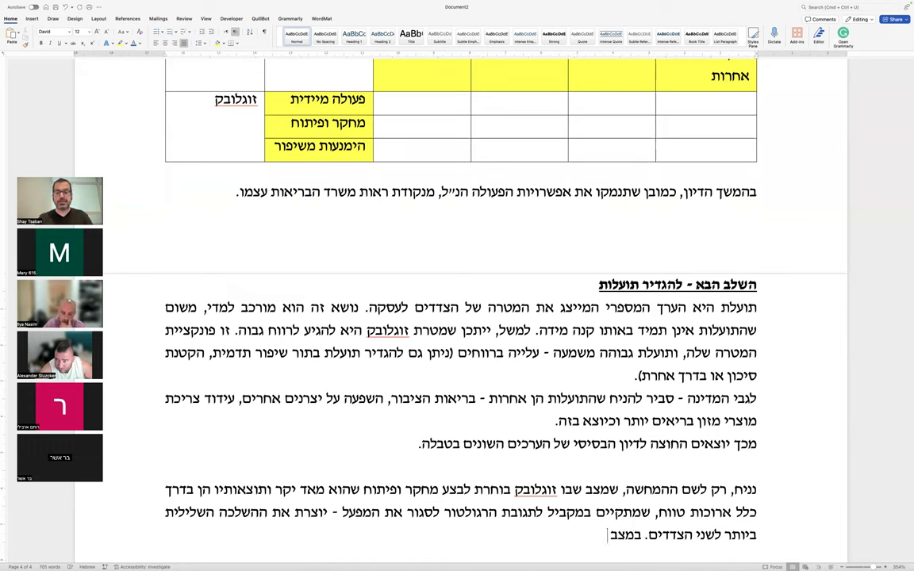
# - Finish the sentence with "כזה, נוכל לייצג באופן עקרוני את התוצאה באופן הבא:"
pyautogui.write(' כזה, נוכל לייצר')
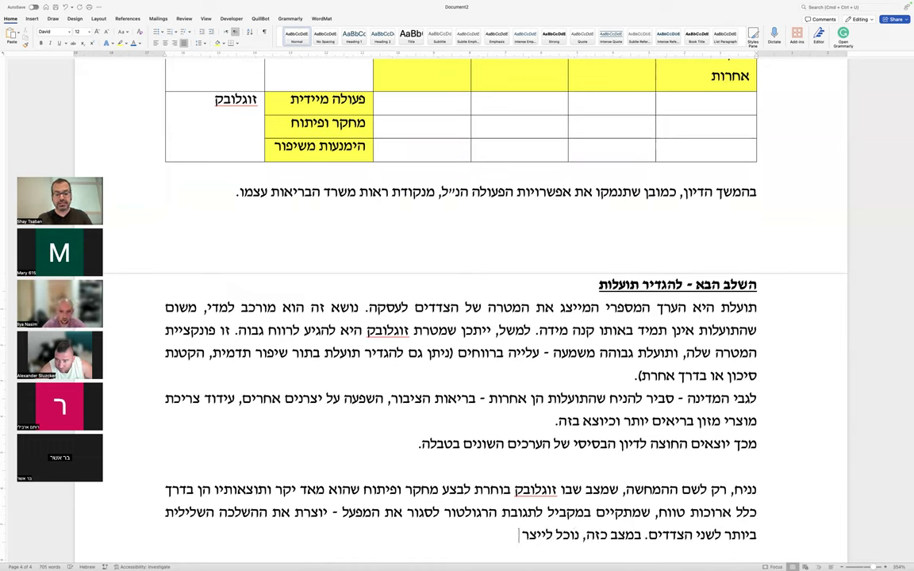
pyautogui.press('BackSpace')
pyautogui.write('ג באופן עקרוני את')
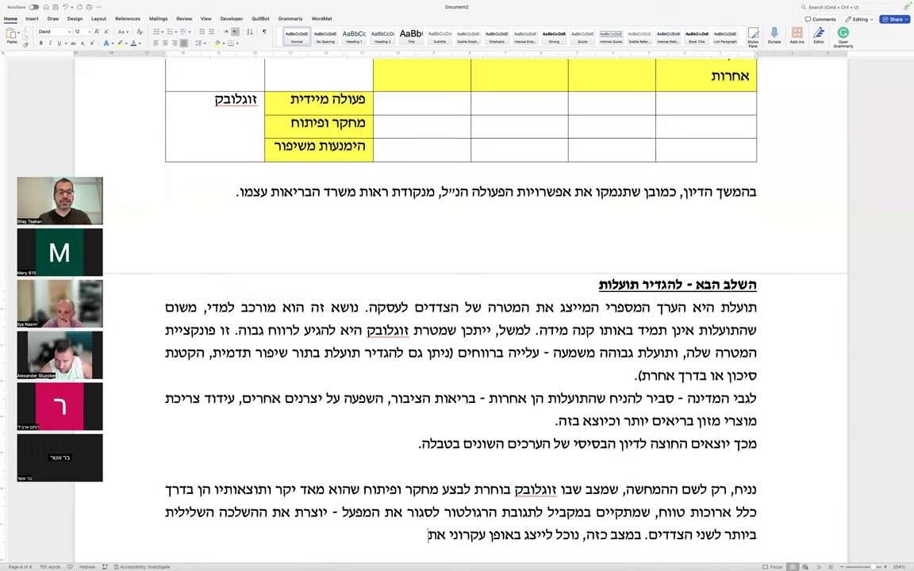
pyautogui.write(' התוצאה באופן הבא:')
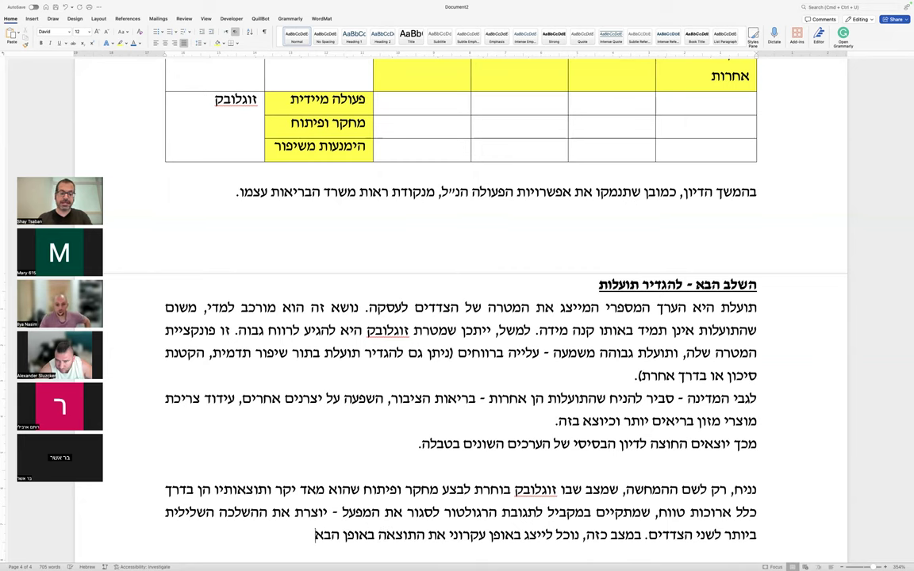
# - Copy the options table below this paragraph and enter "-100 , -100" where row "מחקר ופיתוח" meets column "לסגור את המפעל"
pyautogui.scroll(1, 459, 317)
pyautogui.scroll(5, 459, 317)
pyautogui.click(198, 168)
pyautogui.click(760, 151)
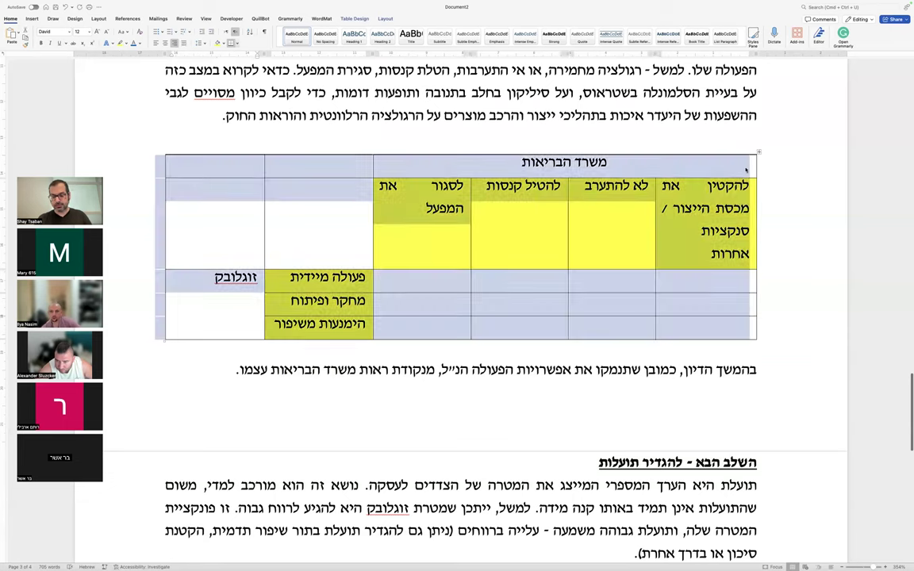
pyautogui.scroll(-10, 565, 396)
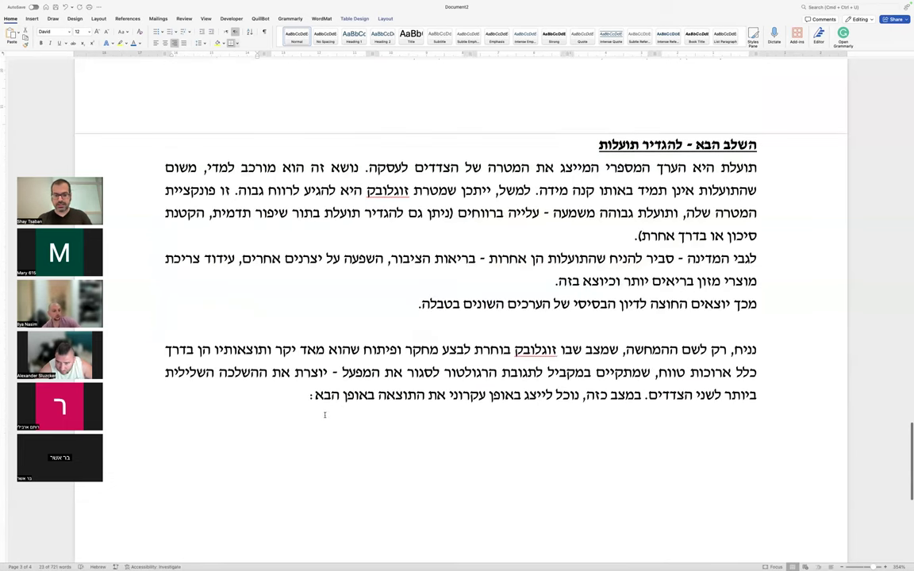
pyautogui.hotkey('ctrl', 'v')
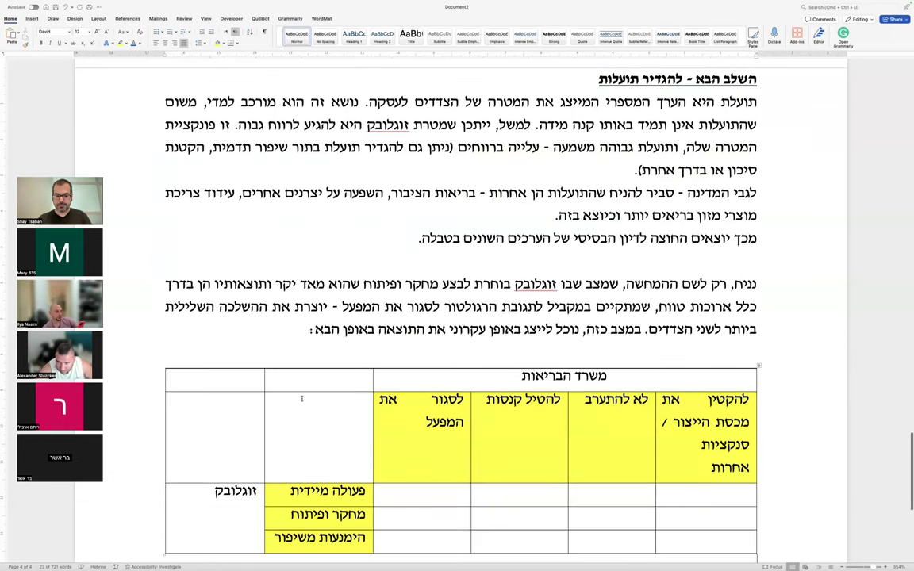
pyautogui.click(406, 426)
pyautogui.write('100 , -100')
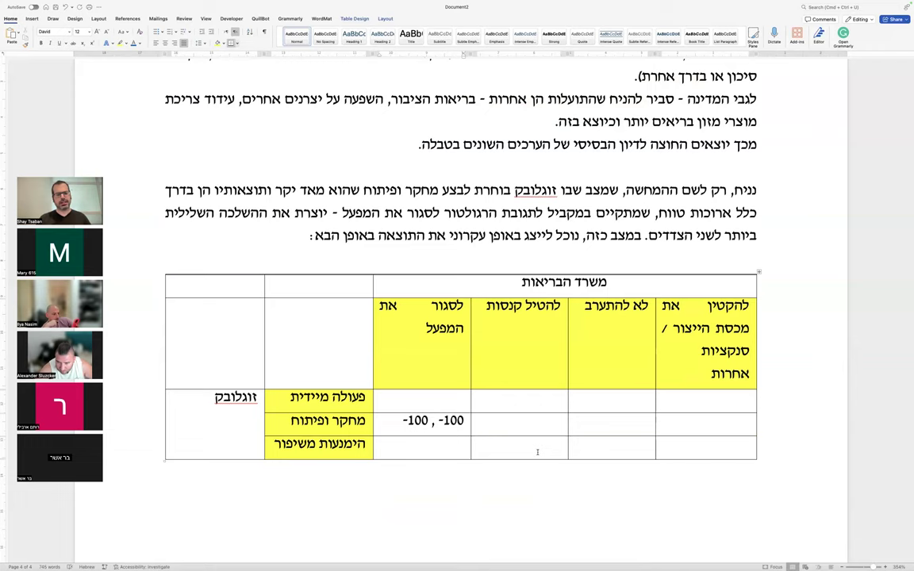
# - Below the copied table, write "מדוע דווקא 100-, 100-? את זה אתם צריכים לנמק. נניח למשל שבדקתם" with "אתם" in bold
pyautogui.click(549, 481)
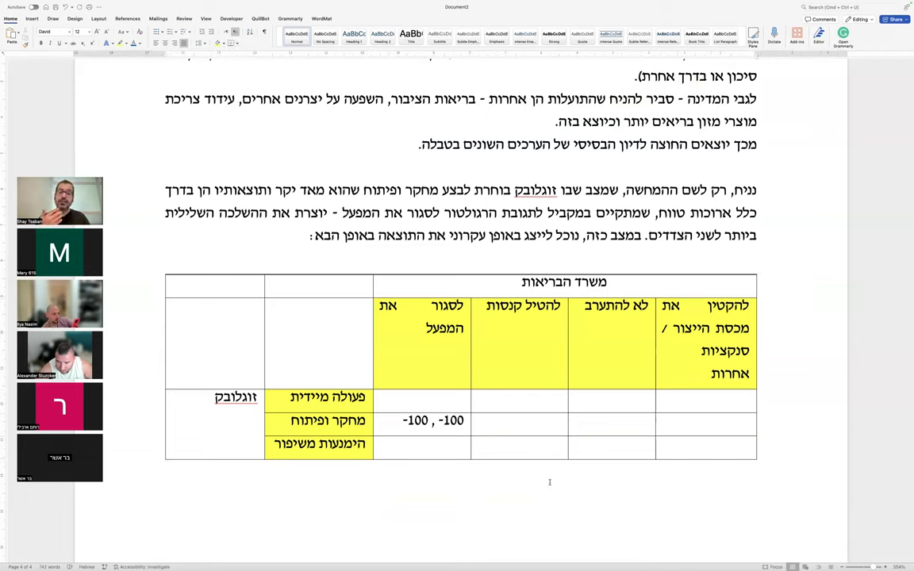
pyautogui.write('מדוע דווקא 100-')
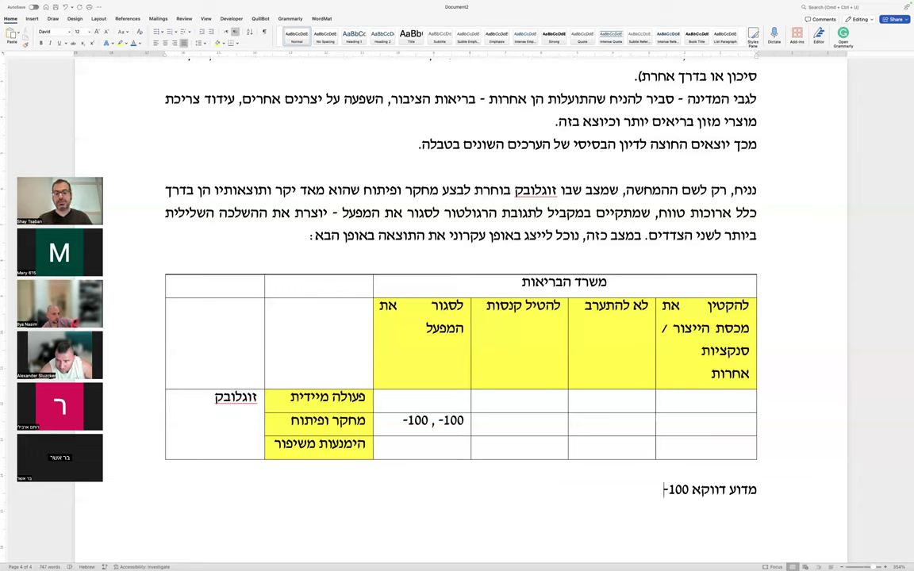
pyautogui.write(', -100? את זה')
pyautogui.hotkey('ctrl', 'b')
pyautogui.write('אתם')
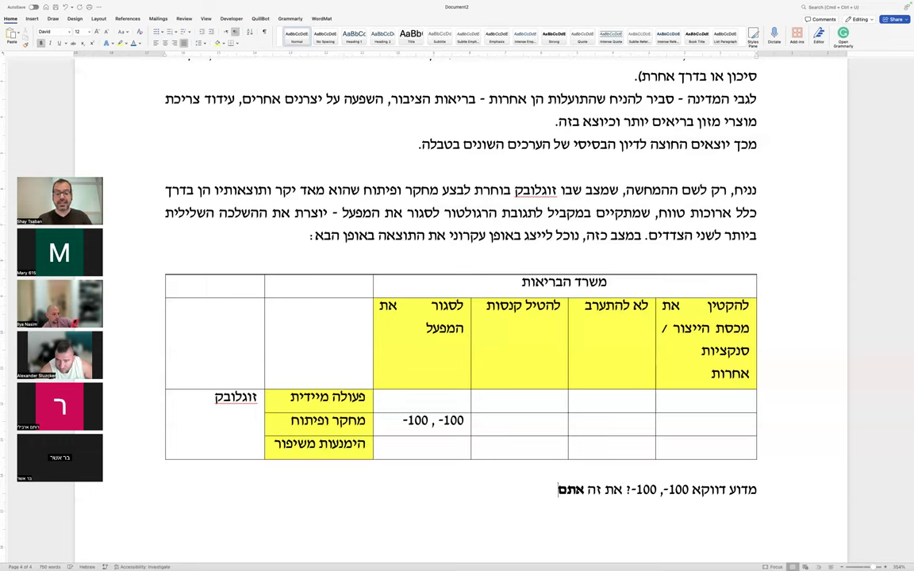
pyautogui.write(' צריכים לנמק. נניח למשל שבדקתם')
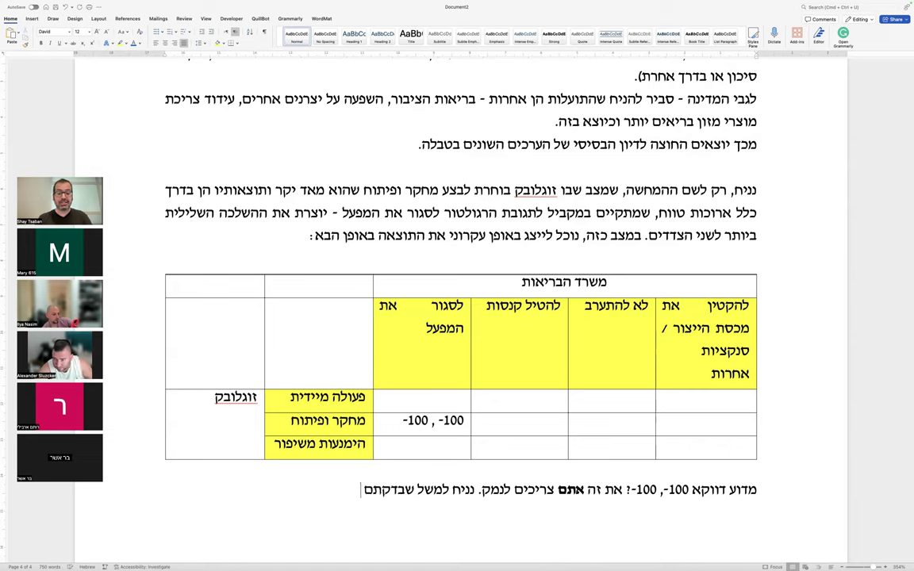
# - Continue the explanation with "ומצאתם שסגירת מפעלים משמעה כניסת מובטלים רבים לשוק העבודה, מחאה ציבורית על סגירת אחד מהמוסדות הותיקים בענף היצרני במדינה,"
pyautogui.write(' ומצאתם')
pyautogui.write(' שסגירת מפעלים משמעה כניסת מובטל')
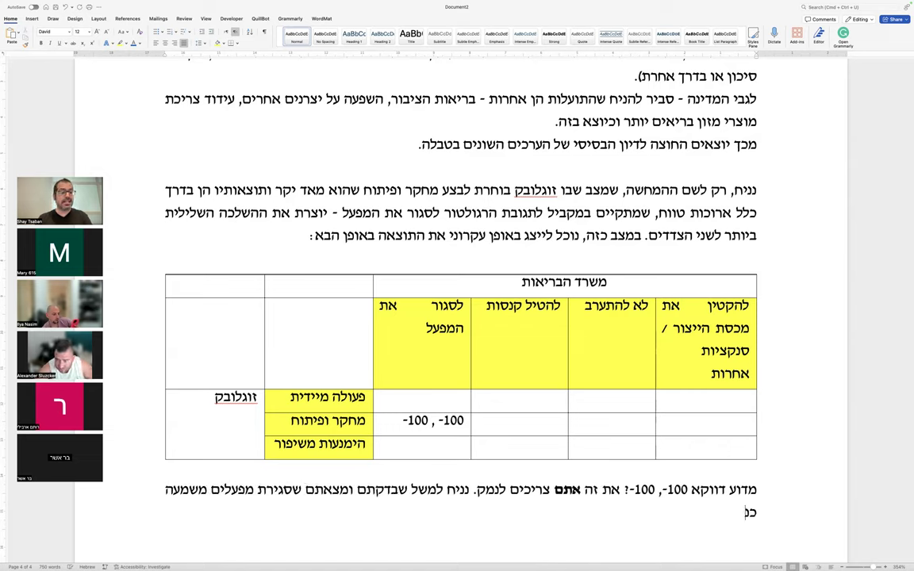
pyautogui.write('ים רבים לשו')
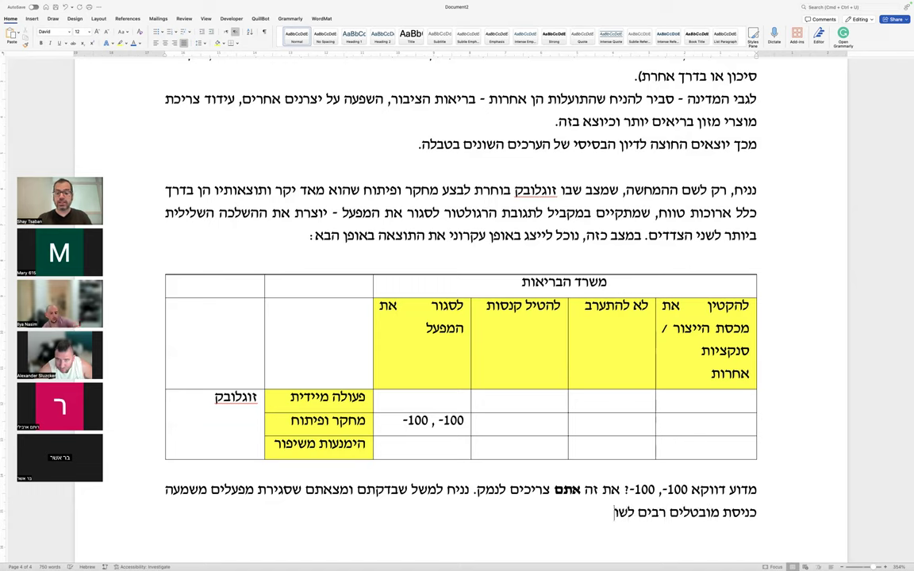
pyautogui.write('ק העבודה, מחאה ציבו')
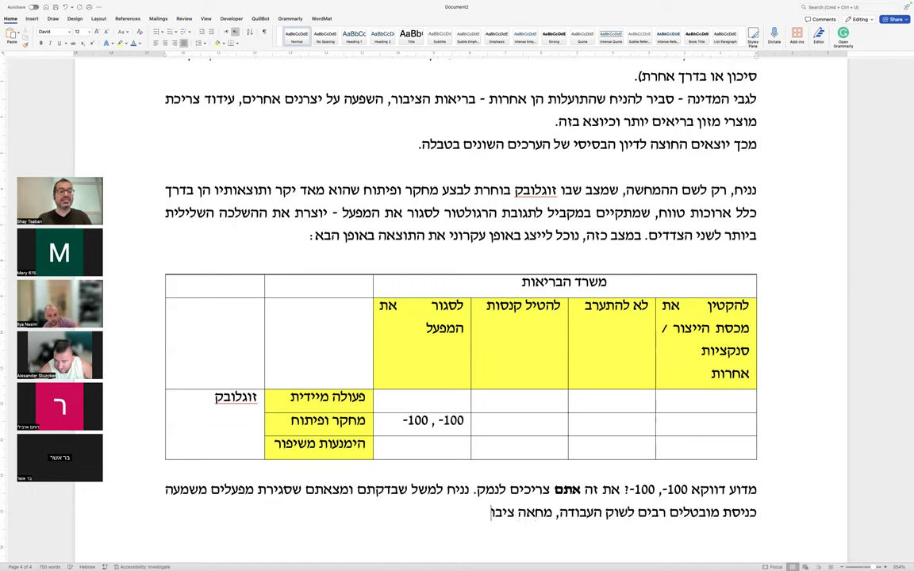
pyautogui.write('רית על סגירת אחד המ')
pyautogui.write('מוסדו')
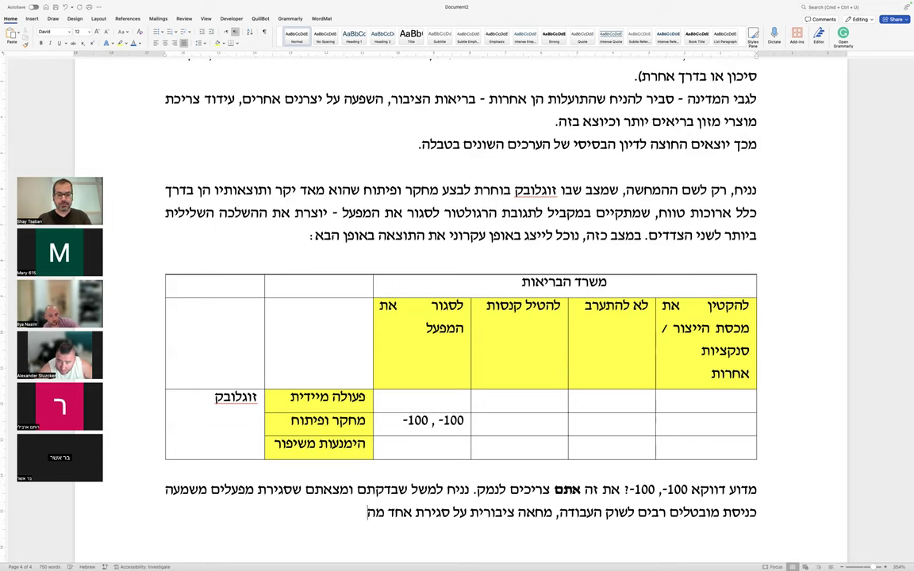
pyautogui.write('ת הותיקים בענף היצרני במדינה,')
# - End the sentence with "וגם החברה עצמה - שניסתה לעשות את כל מה שהיא יכולה, והקצתה כספים רבים למחקר ופיתוח - לבסוף נתבשרה בבשורה הקשה ביותר על סגירת המפעל."
pyautogui.scroll(-2, 459, 317)
pyautogui.write('וגם החברה עצמה - שניסתה לעשות את כל מה שהיא יכולה, והקצתה כספים רבים למחקר ופיתוח - לבסוף נתב')
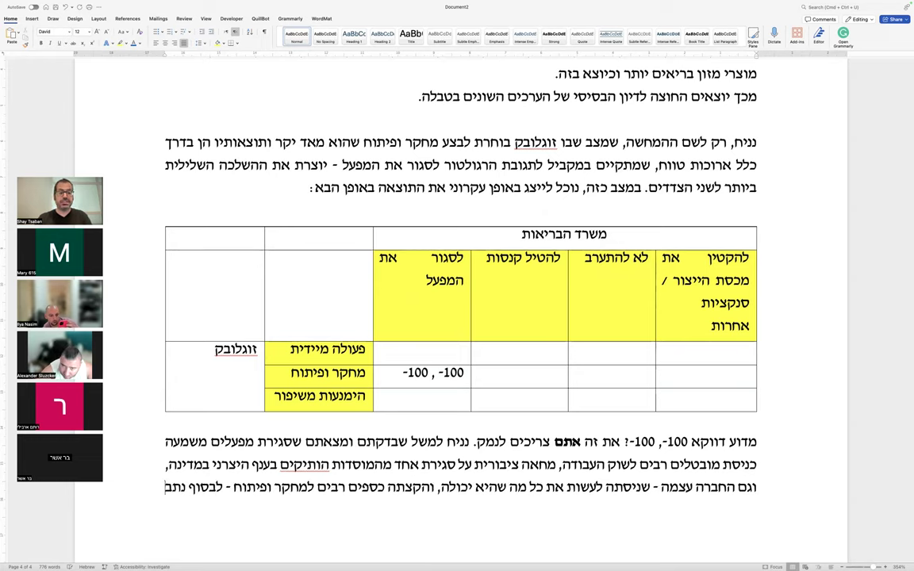
pyautogui.write('שרה בבשורה הקש')
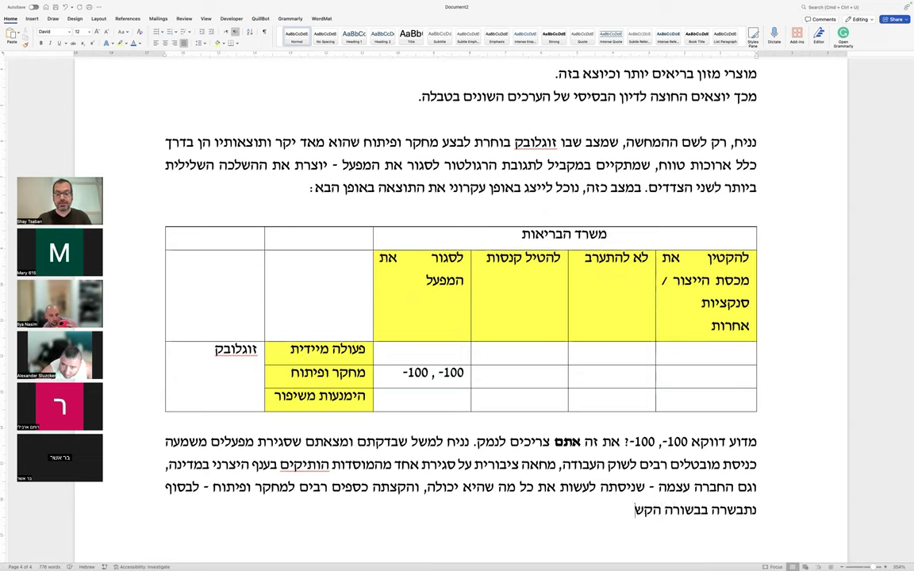
pyautogui.write('ה ביותר על סג')
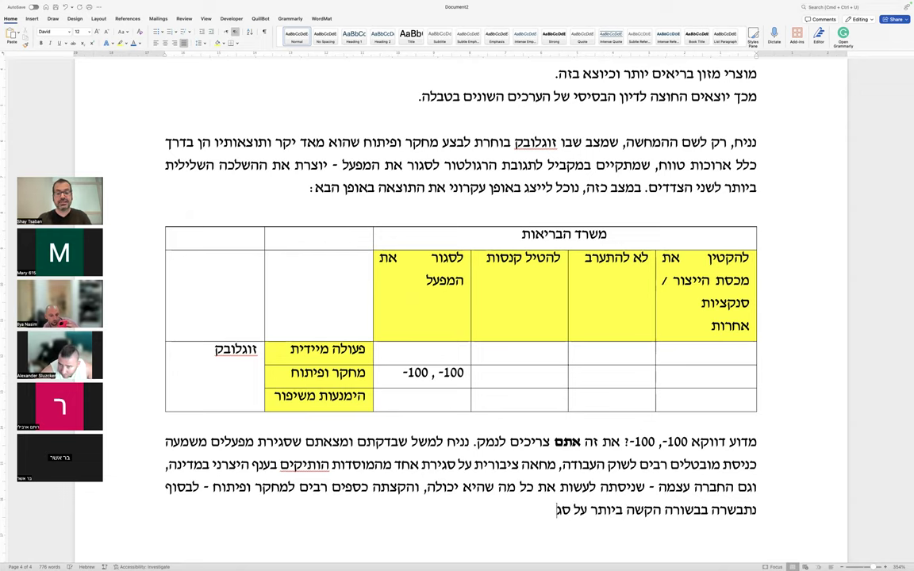
pyautogui.write('ירת המפעל.')
# - Add a new paragraph: "במצב כזה, ניתן אולי לטעון שזו ההשלכה השלילית החמורה ביותר, גם למדינה (תעסוקה, אובדן מסים, מחאה ציבורית, רווחת הציבור) וגם לעסק עצמו."
pyautogui.press('Return')
pyautogui.write('במצב כזה,')
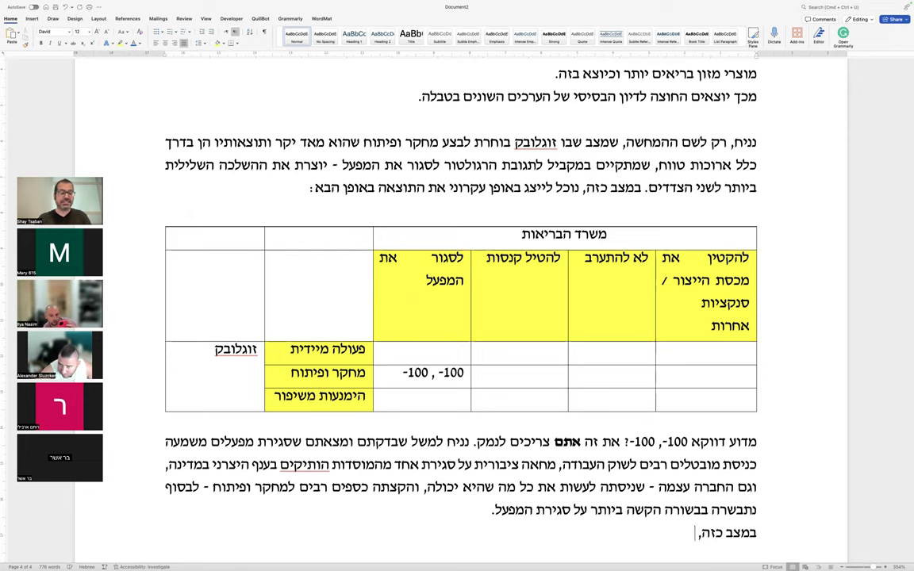
pyautogui.scroll(-1, 485, 317)
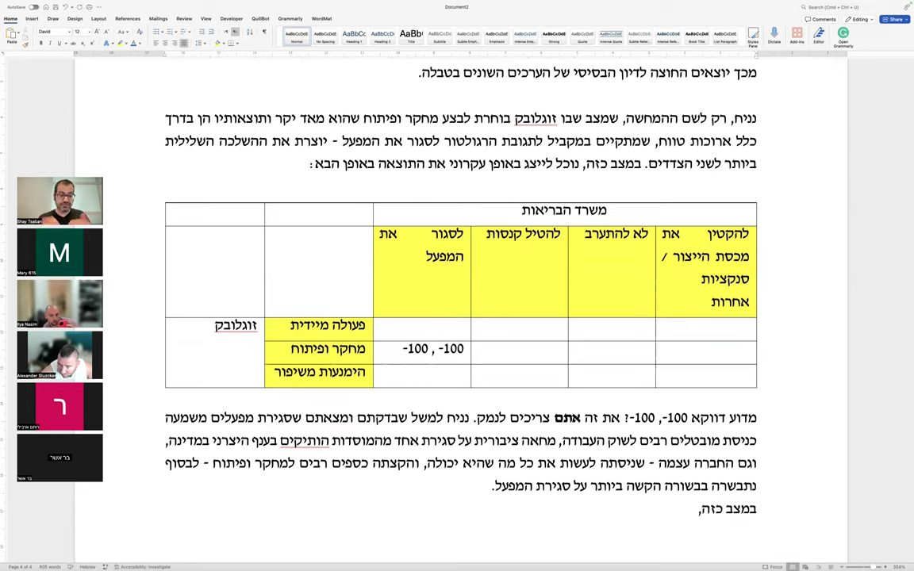
pyautogui.write('יתן אולי לטעון שזו ההשלכה השלילית החמורה ביותר, גם למדינה (תעסוקה,ה')
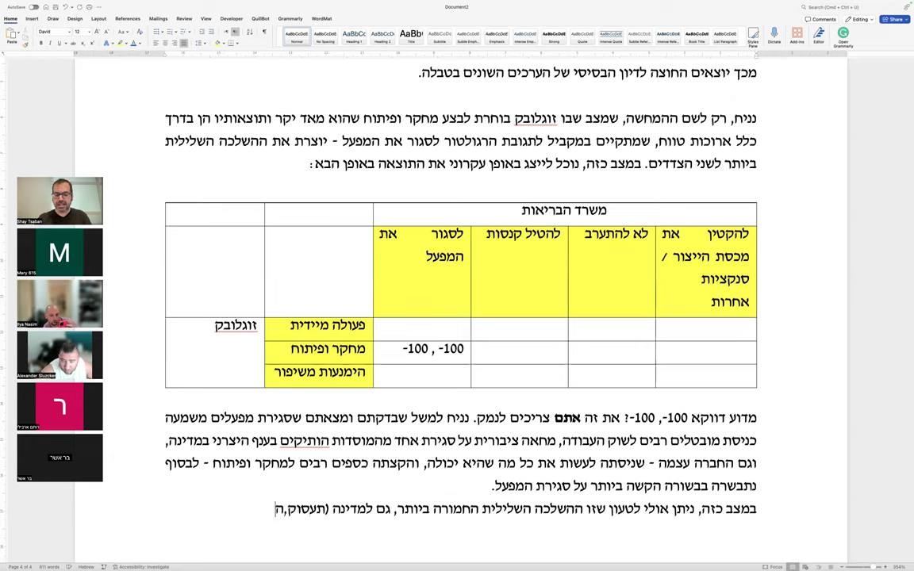
pyautogui.press('BackSpace')
pyautogui.write('אובדן מסים')
pyautogui.write(', מחאה ציבורית, רווח')
pyautogui.write('ת הציבור) וגם')
pyautogui.write(' לעסק עצמו.')
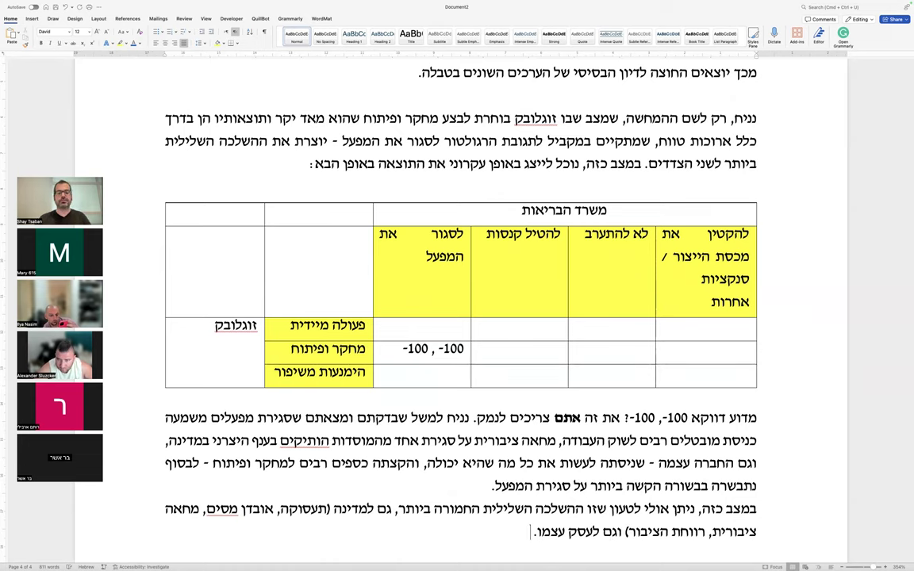
# - Continue the paragraph with "לכן, תוארו הערכים 100-, 100- וזאת לא משום ש100- זה ההפסד או ערך מספרי שניתן להעריך בצורה מדויקת"
pyautogui.write(' לכן, תוארו הערכים 100')
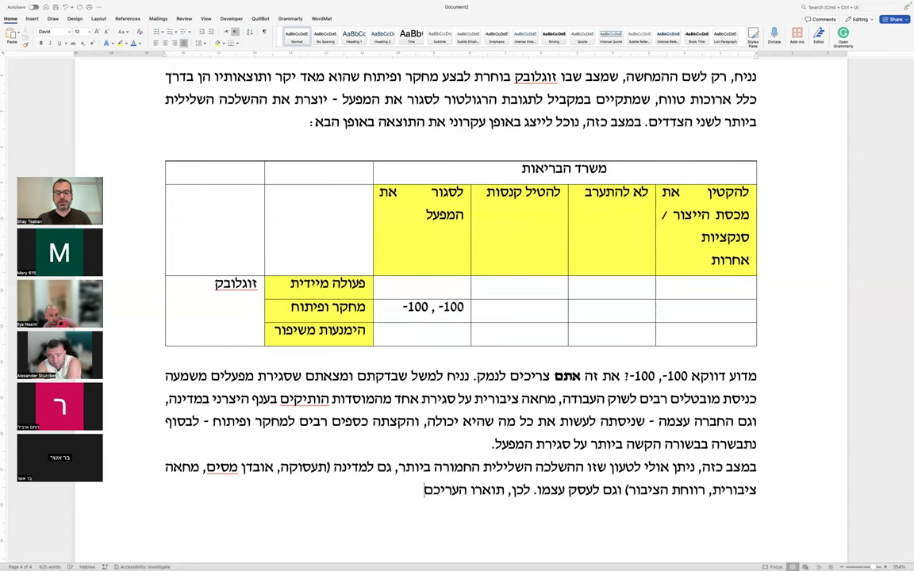
pyautogui.write('-,')
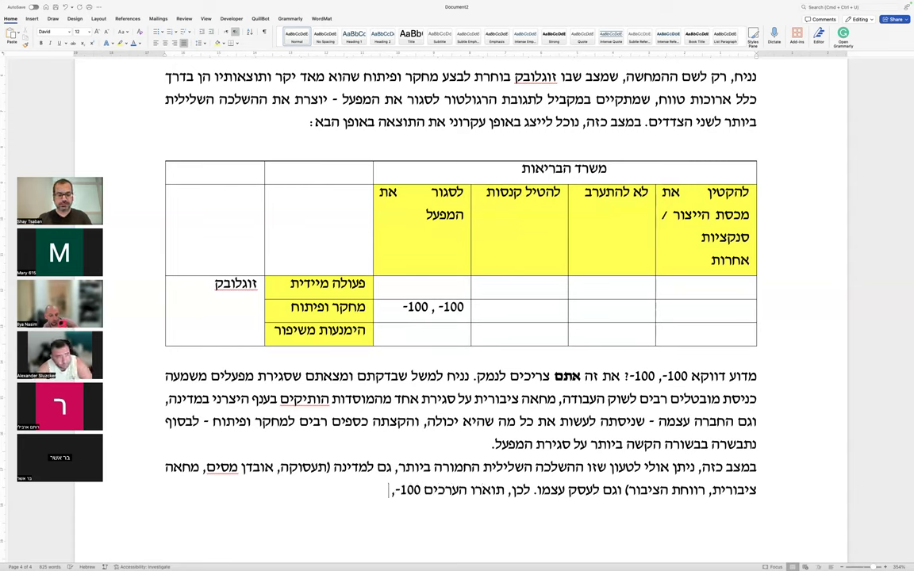
pyautogui.write(' 100- וזאת לא מש')
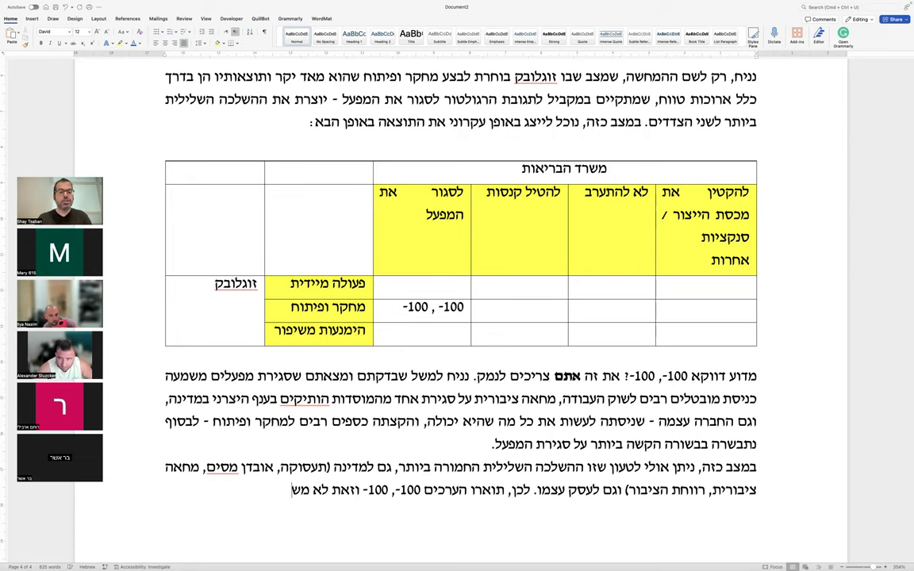
pyautogui.write('ום ש100- זה ההפסד')
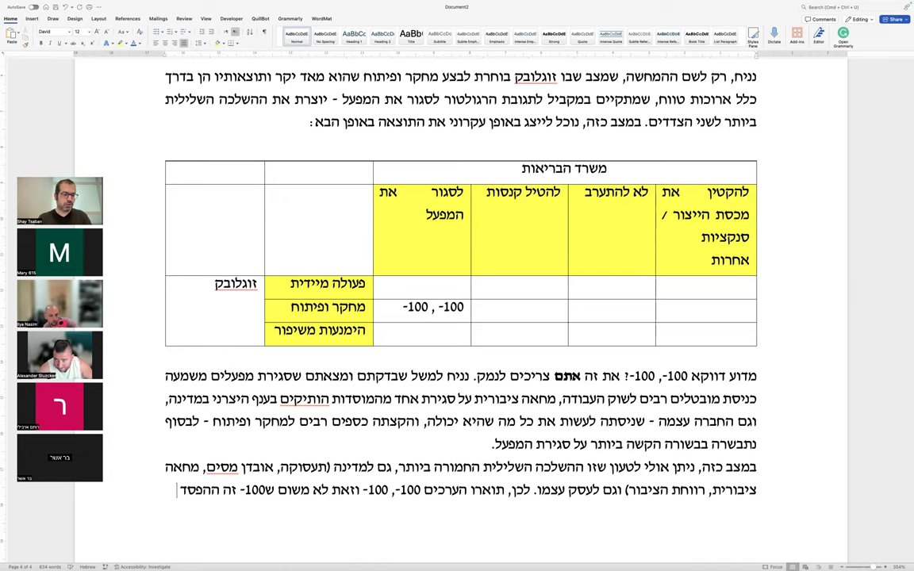
pyautogui.write(' או ערך מספרי שני')
pyautogui.write('תן להעריך בצורה מדויקת')
# - End the sentence with "; אלא בגלל שלפי ההנמקות הרלוונטיות מדובר בהשפעה שלילית משמעותית מאד על החברה ועל המדינה, והשליליות הזו תמיד תבחן ביחס לאפשרויות פעולה אחרות."
pyautogui.write('; אלא בגלל')
pyautogui.write(' שלפי ההנמקות הר')
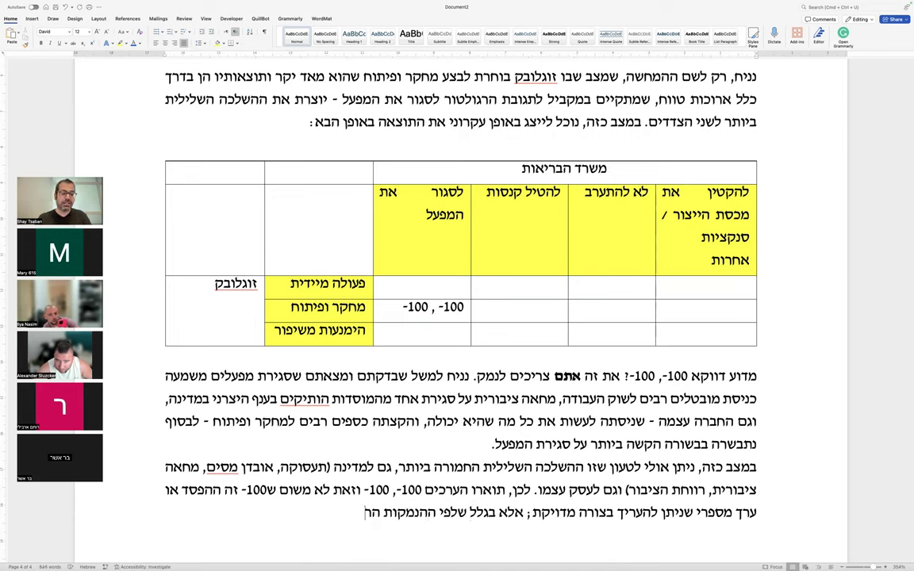
pyautogui.write('לוונטיות מדובר בהשפעה שלילית משמעותי')
pyautogui.write('ת מא')
pyautogui.write('ד על החברה ועל המדינה')
pyautogui.write(', והשליליות הזו תמיד ת')
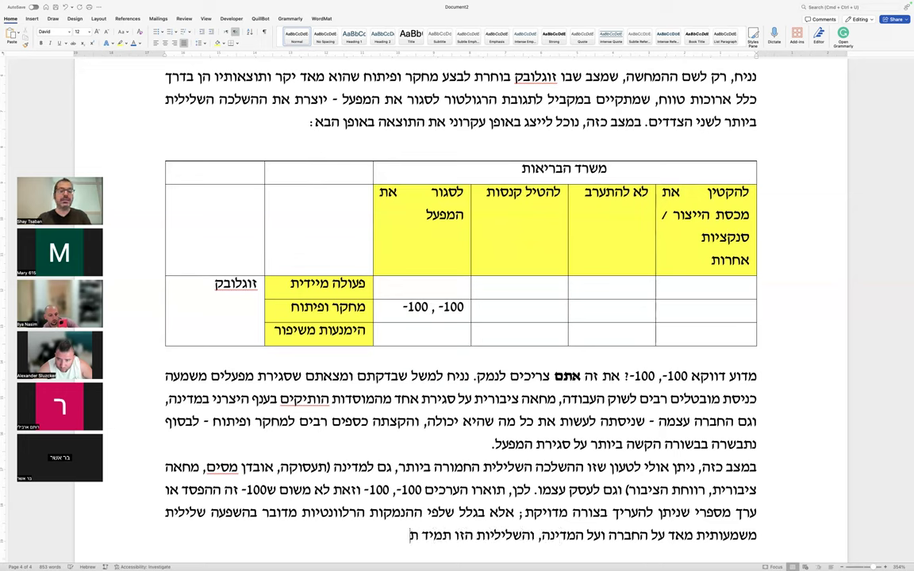
pyautogui.write('בחן ביחס לאפשרויות')
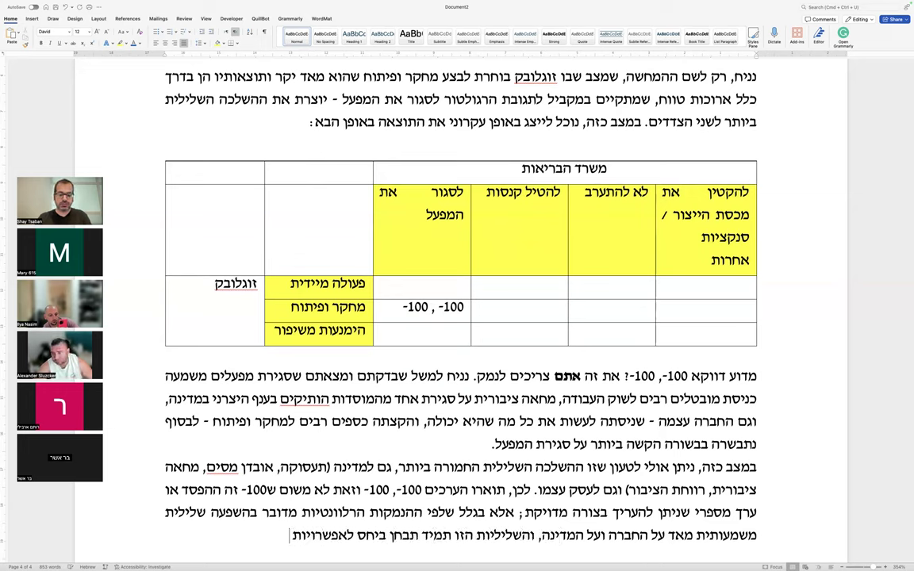
pyautogui.write(' פעולה אחרות.')
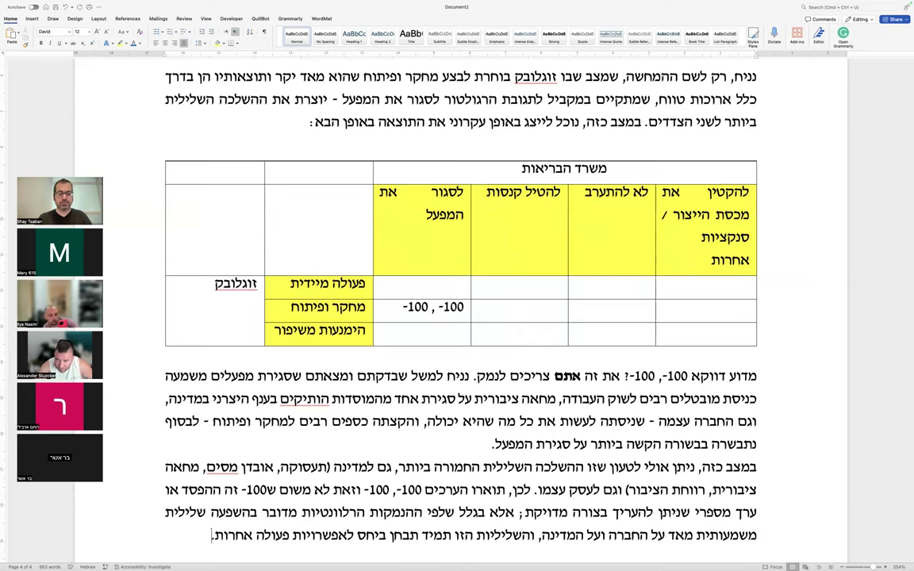
# - Add a new paragraph: "נניח בנוסף שמצב שבו זוגלובק פועלת מיידת והחברה לא מתערבת מוביל להערכתכם לתועלות 80, 40"
pyautogui.press('Return')
pyautogui.write('נניח בנוסף')
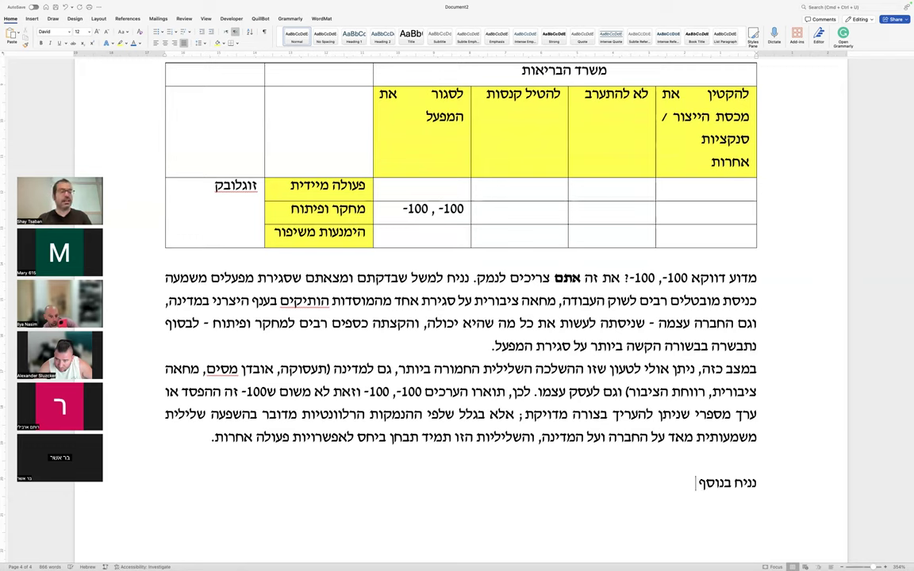
pyautogui.write(' שמצב שבו זוגלובק פועלת מיידת והחברה לא מתערבת')
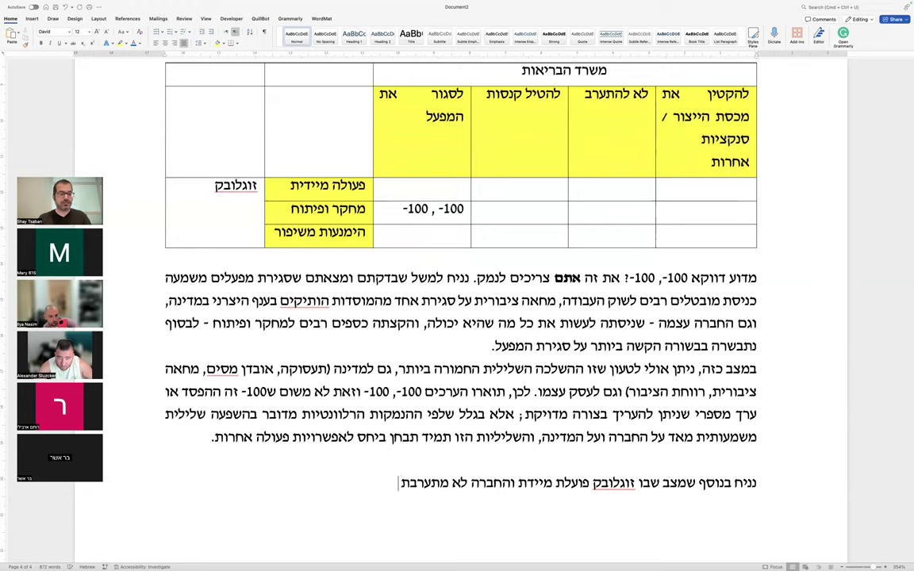
pyautogui.write(' מוביל להערכתכם לתועלות')
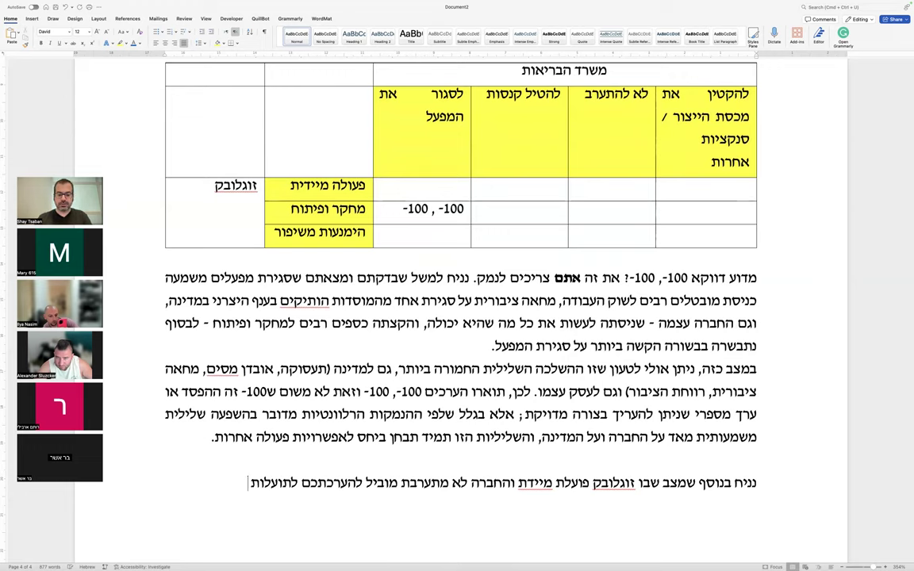
pyautogui.write(' 80, 40')
# - Duplicate the payoff matrix below the new paragraph and enter "80, 40" in the copy's cell for "פעולה מיידית" and "לא להתערב"
pyautogui.scroll(2, 339, 186)
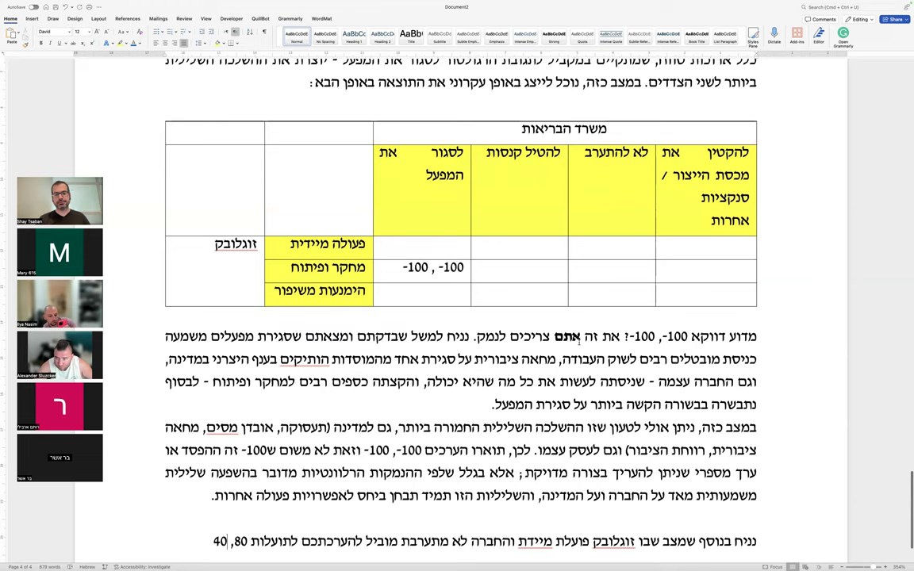
pyautogui.click(199, 127)
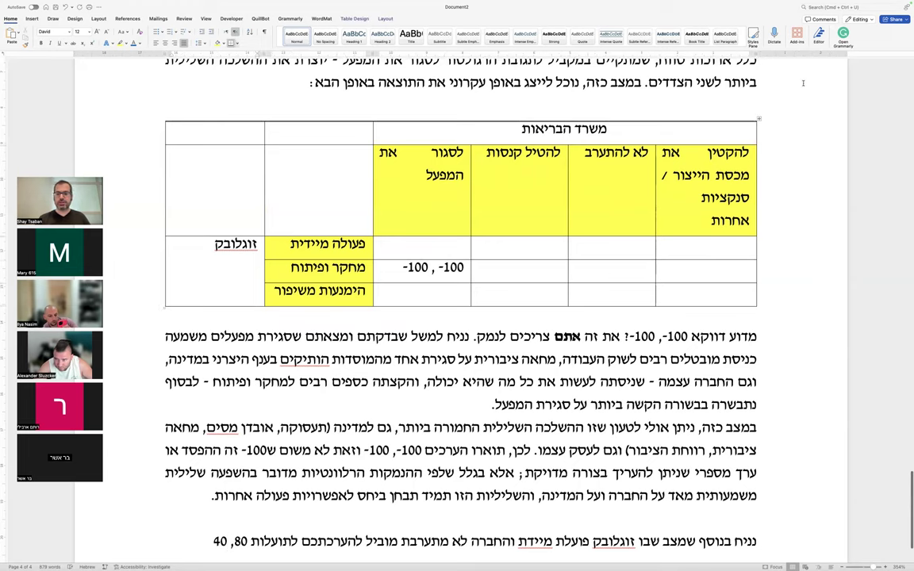
pyautogui.click(758, 118)
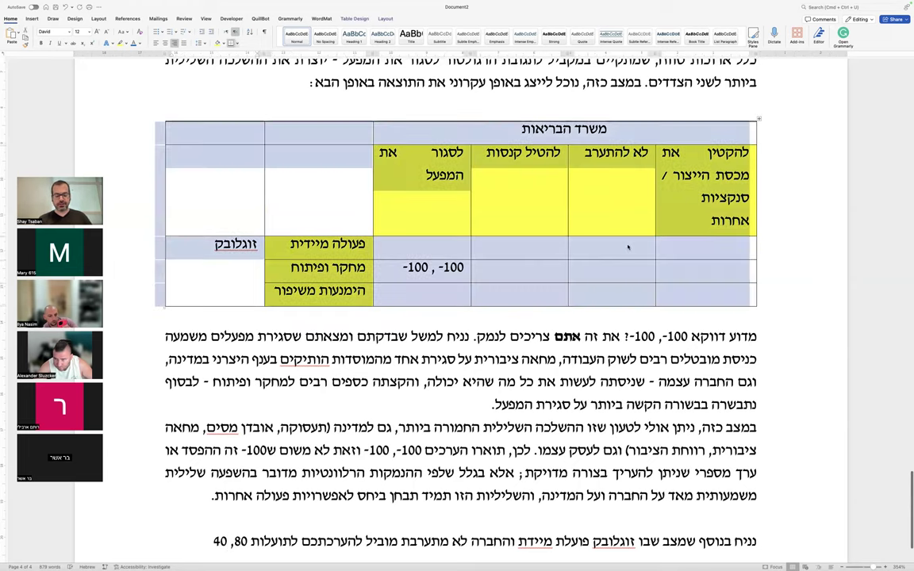
pyautogui.scroll(-3, 627, 248)
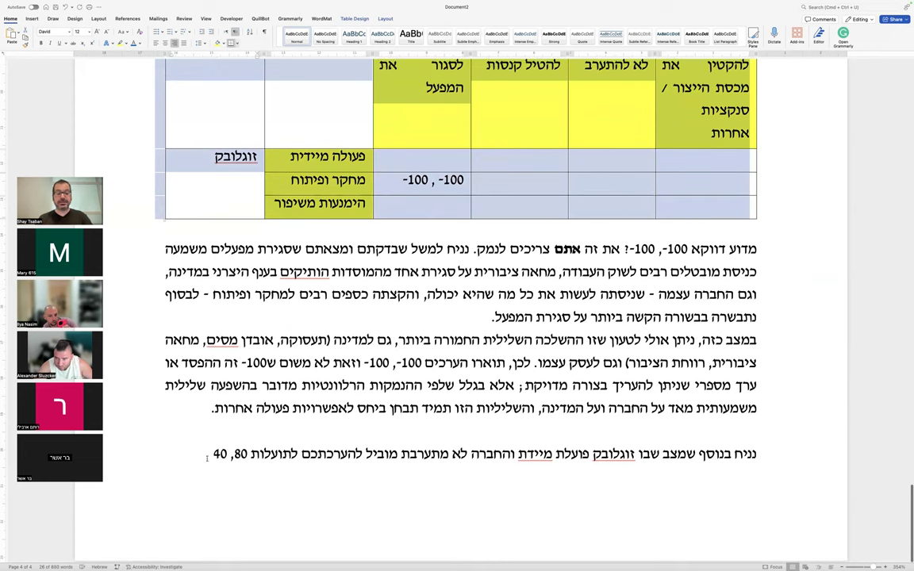
pyautogui.click(206, 457)
pyautogui.press('super+v')
pyautogui.scroll(-3, 311, 437)
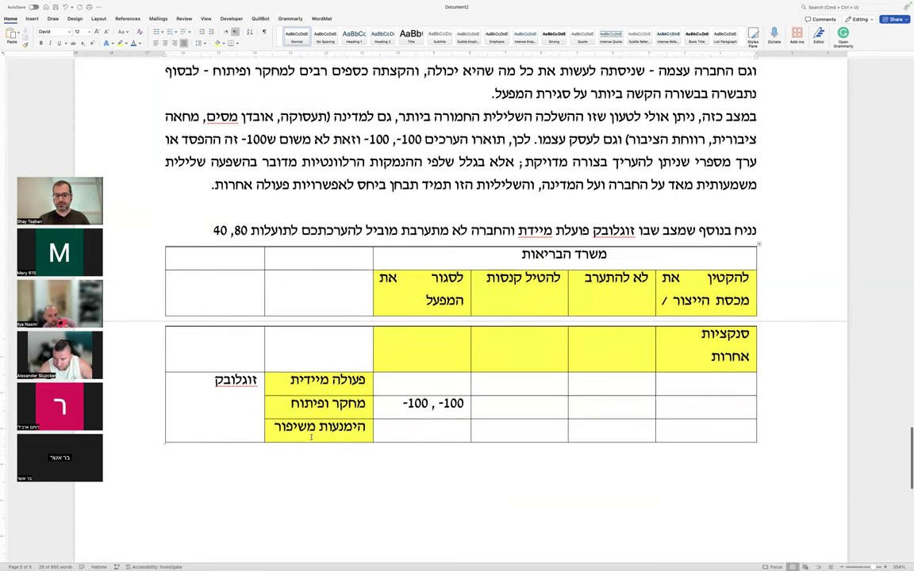
pyautogui.click(598, 381)
pyautogui.write('80, 40')
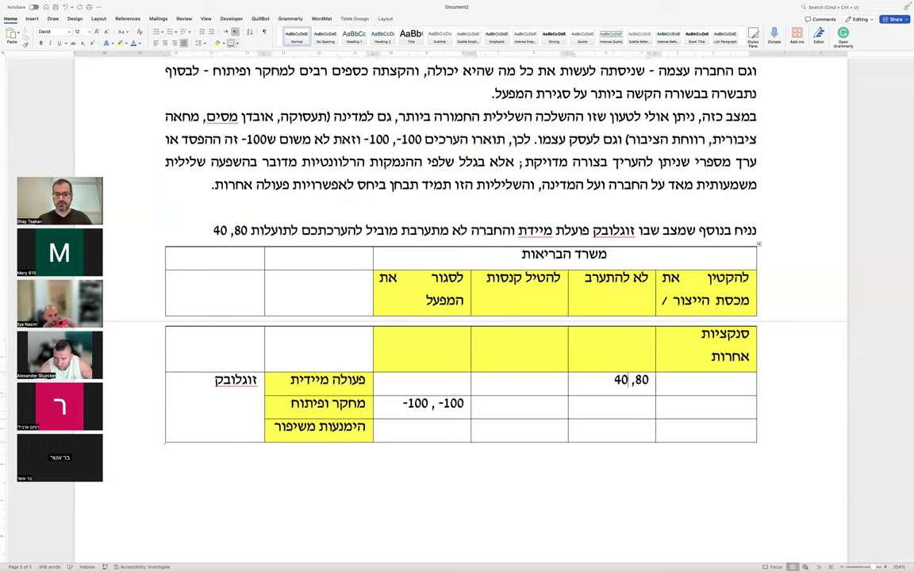
# - Below the copied matrix, write "הנמקה של אירוע כזה תבחן את המשמעות של אי התערבות ממשלתית בכוחות השוק"
pyautogui.write('הנמ')
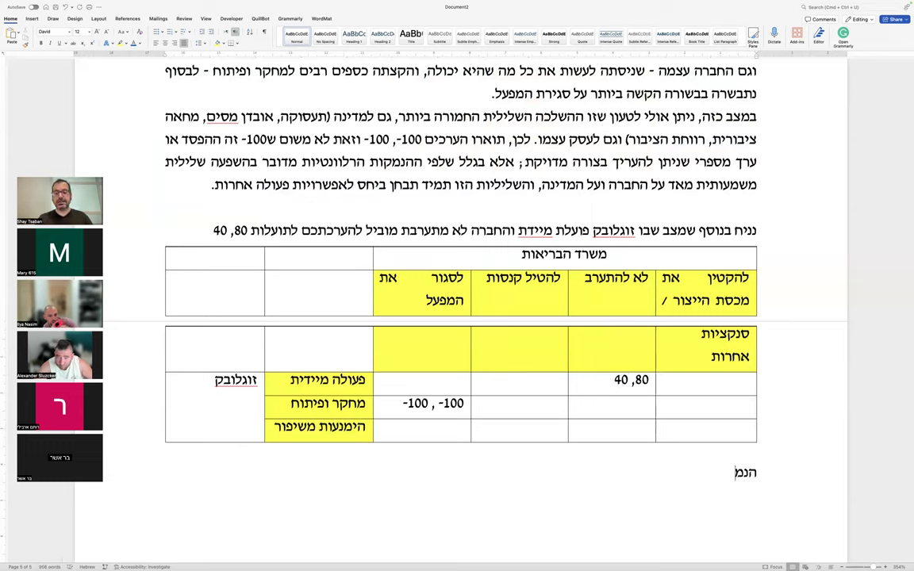
pyautogui.write('קה של אירוע כזה')
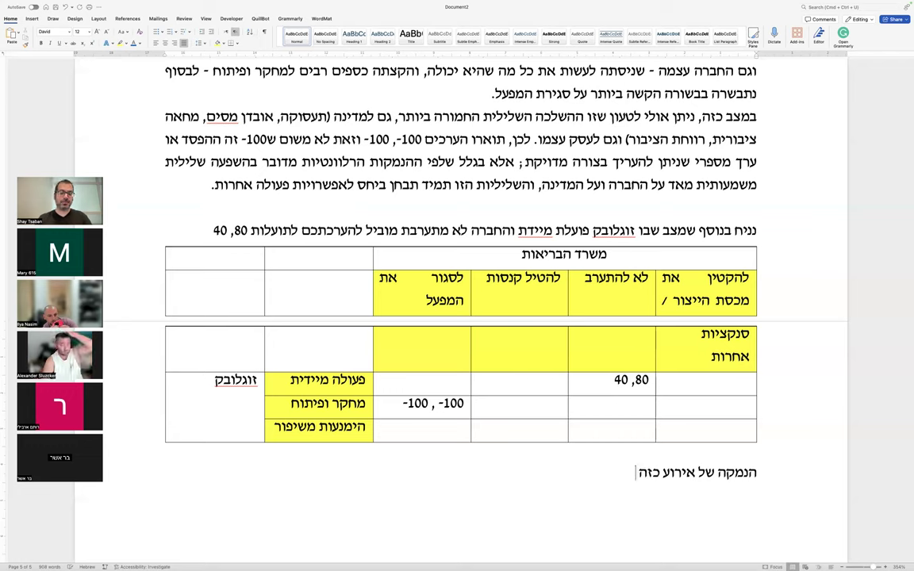
pyautogui.write(' תבחן את המשמעותש ל')
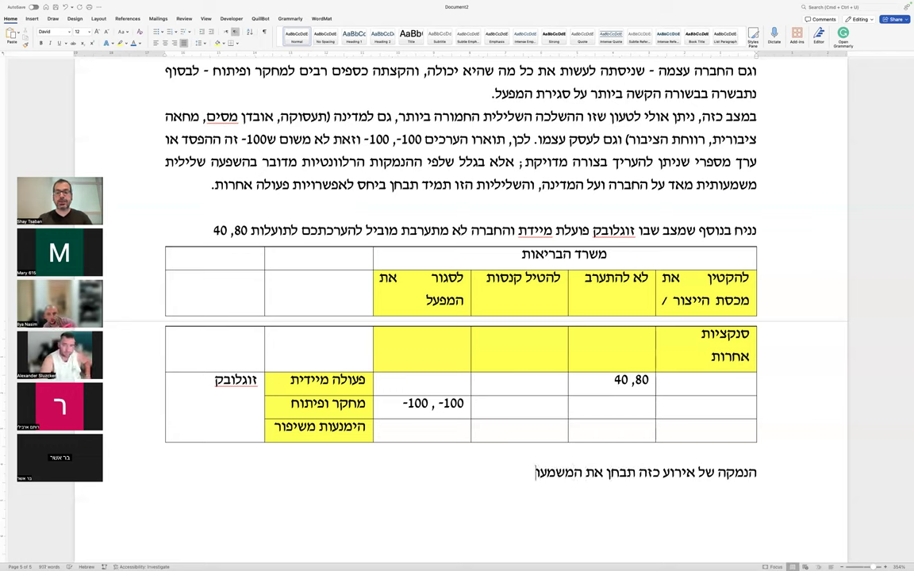
pyautogui.press('BackSpace')
pyautogui.press('BackSpace')
pyautogui.press('BackSpace')
pyautogui.write('של אי')
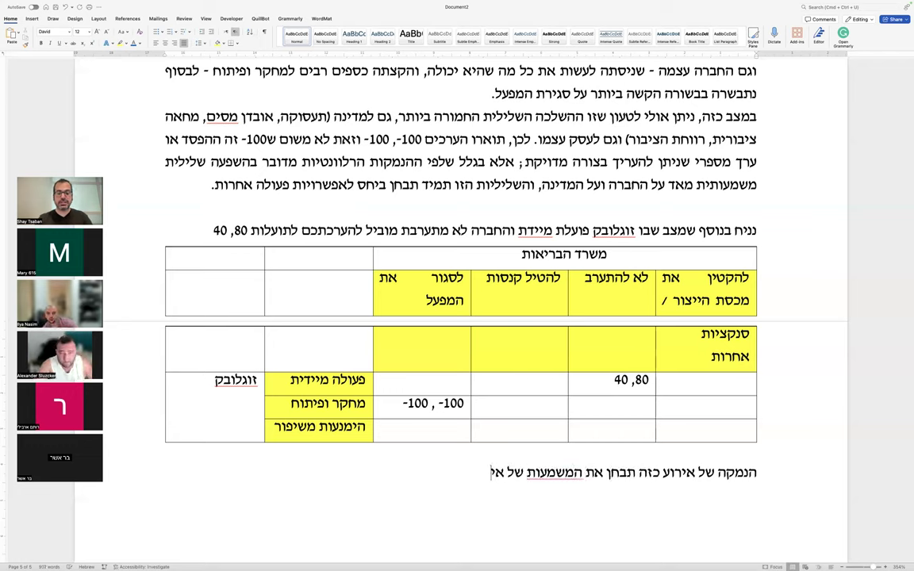
pyautogui.write(' התערבות ממשלתית')
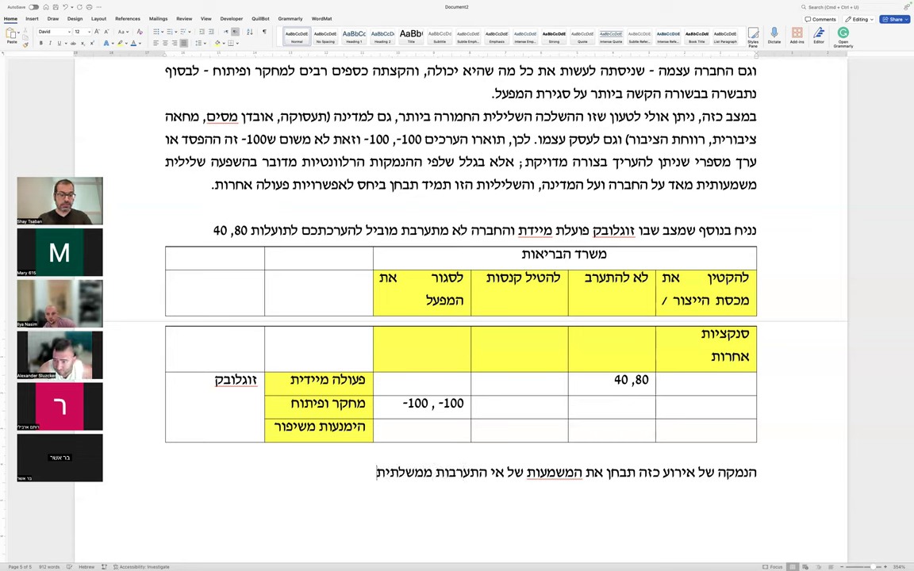
pyautogui.write(' בכוחות השוק')
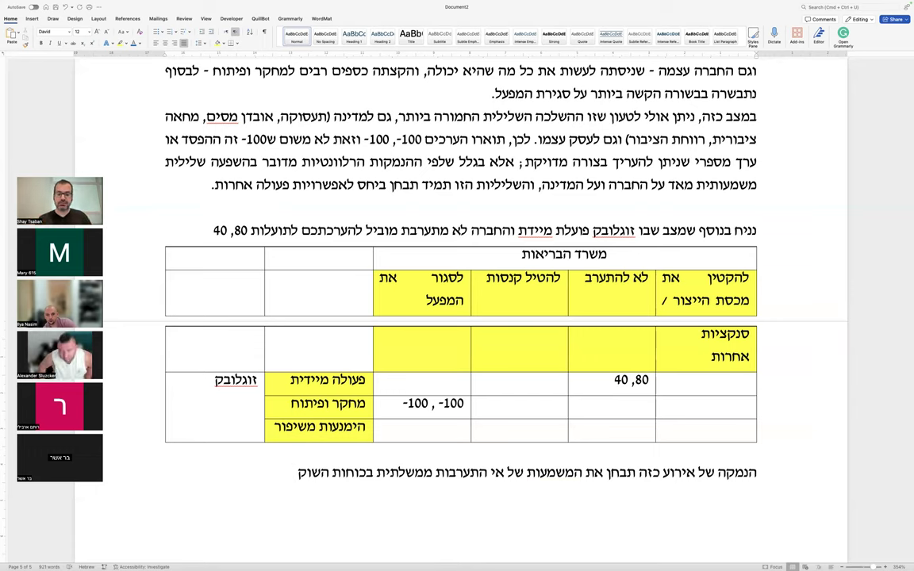
# - Continue the sentence with ", והעובדה שזוגלובק פועלת מיידית אמנם עולה לה כסף (ולכן התועלת חיובית אך נמוכה יותר) אך בכל"
pyautogui.write(', והעובדה ש')
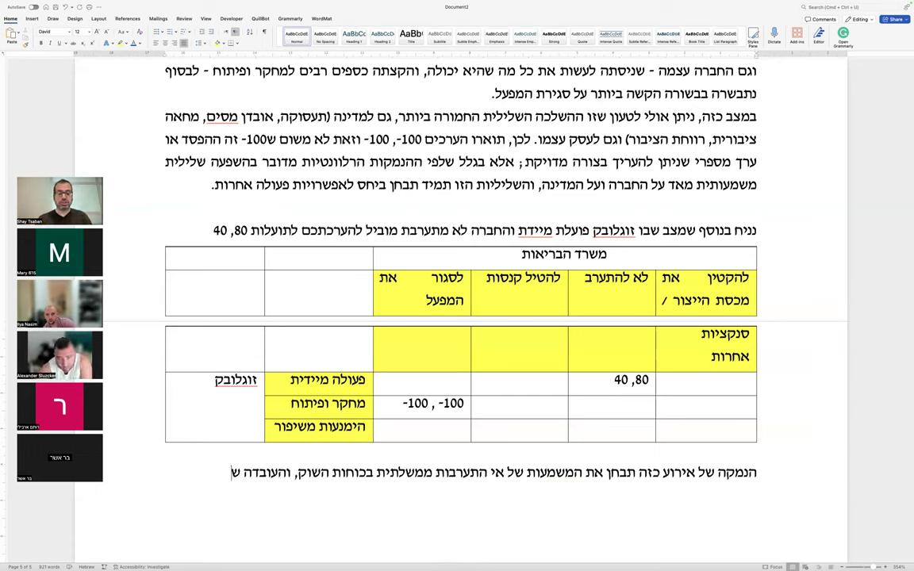
pyautogui.write('זוגלובק פועלת מידי')
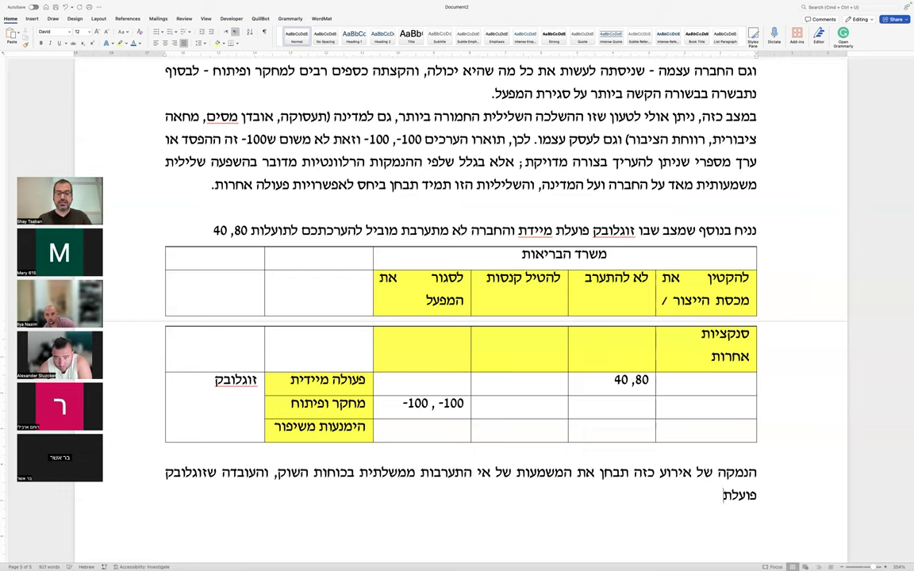
pyautogui.press('BackSpace')
pyautogui.press('BackSpace')
pyautogui.write('ידית אמנם עולה לה כסף (ולכן התועלת חיובית אך נמוכה יותר) אך בכל ז')
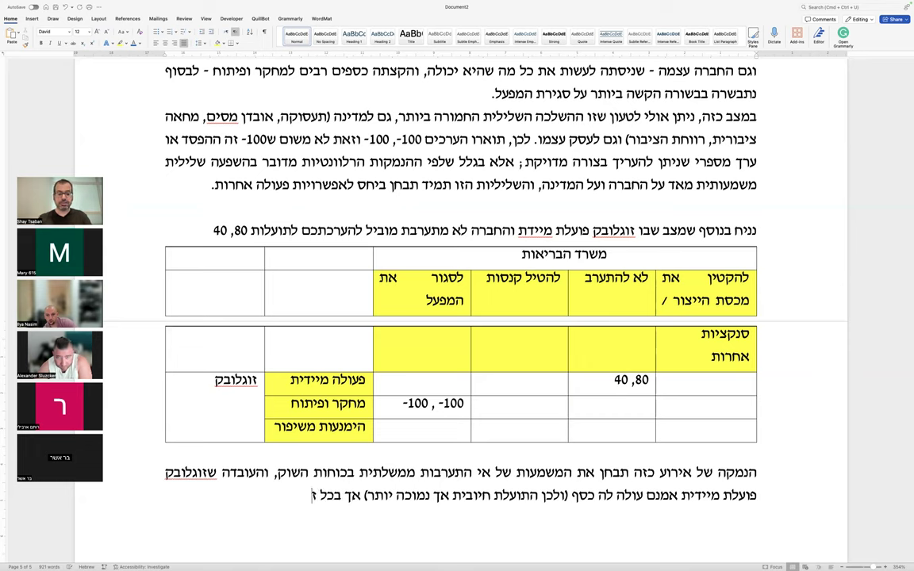
# - End the sentence with "זאת משפרת את מוצריה, את תפיסת הציבור ופוטנציאלית את המכירות."
pyautogui.write('את משפרת את מו')
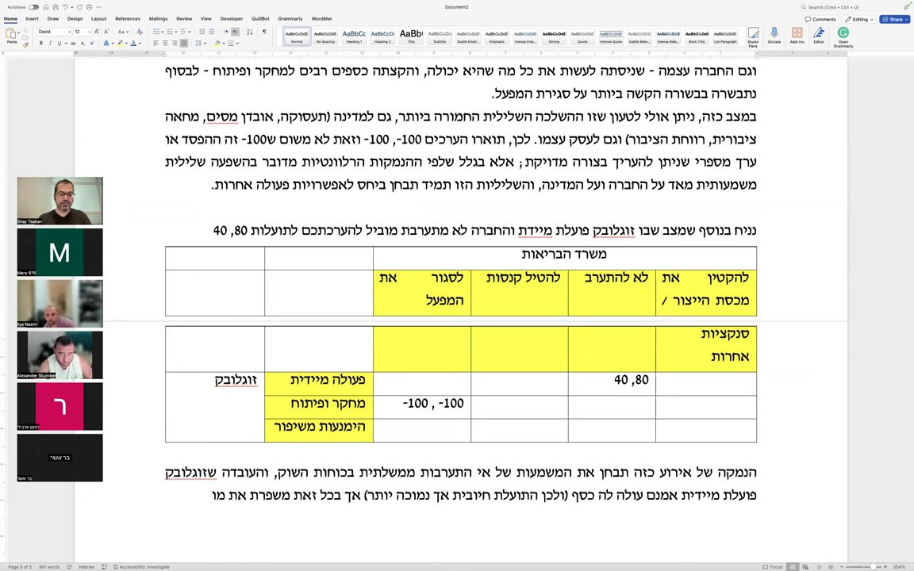
pyautogui.write('צריה, את')
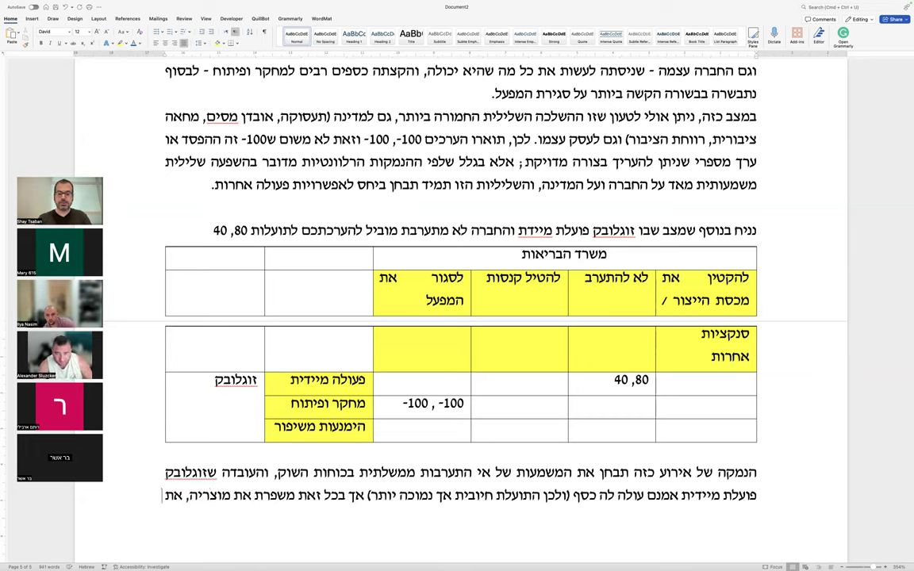
pyautogui.write(' תפיסת הציבור פו')
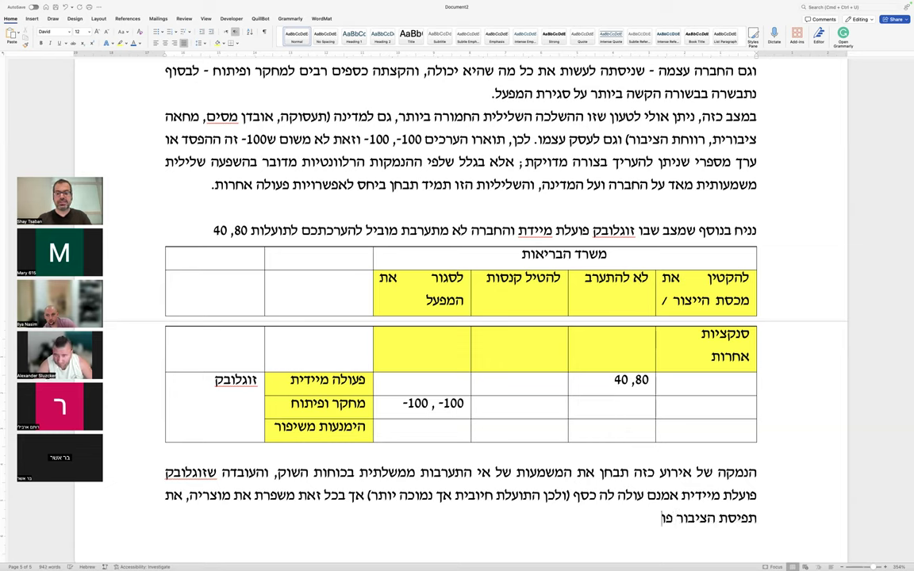
pyautogui.press('BackSpace')
pyautogui.press('BackSpace')
pyautogui.write('ופוטנ')
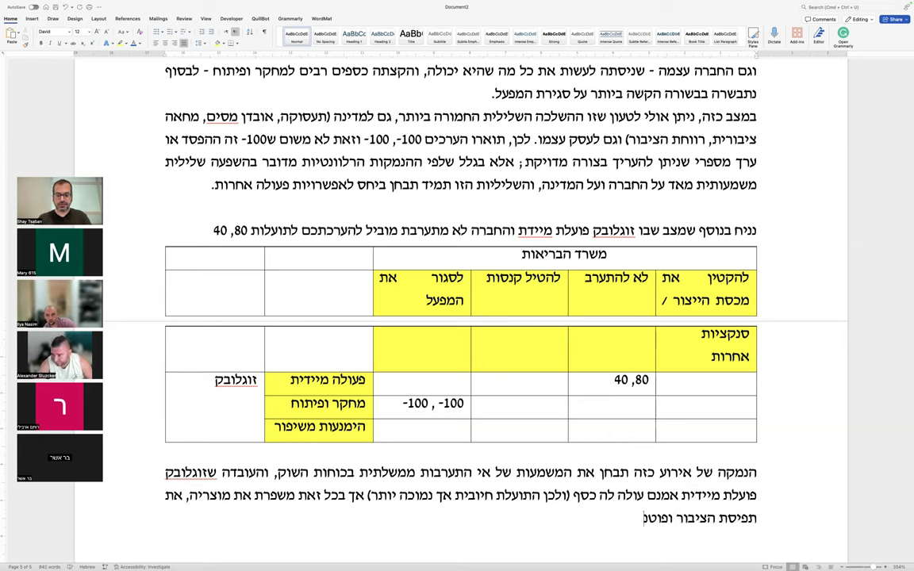
pyautogui.write('ציאלית את המכירות.')
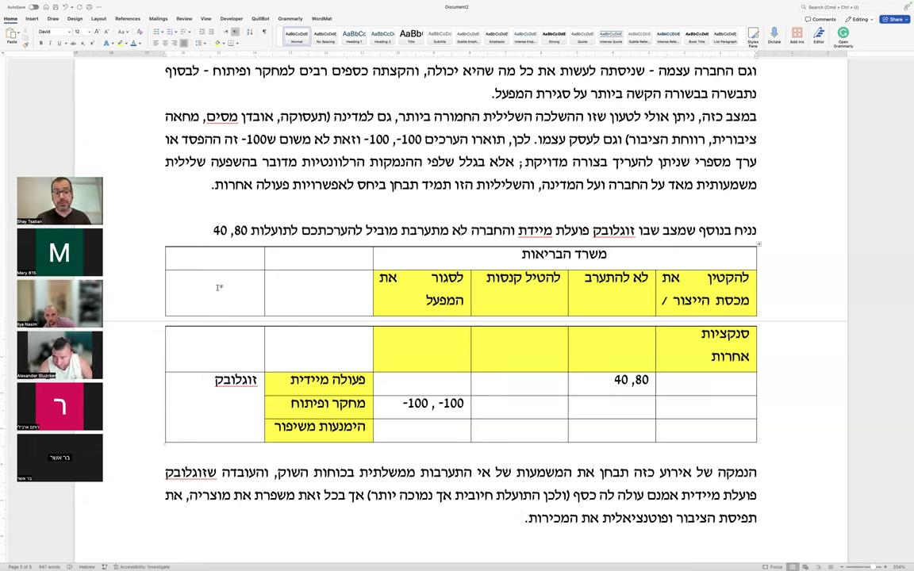
# - Center the text in all cells of the copied payoff matrix
pyautogui.moveTo(509, 387); pyautogui.dragTo(667, 427)
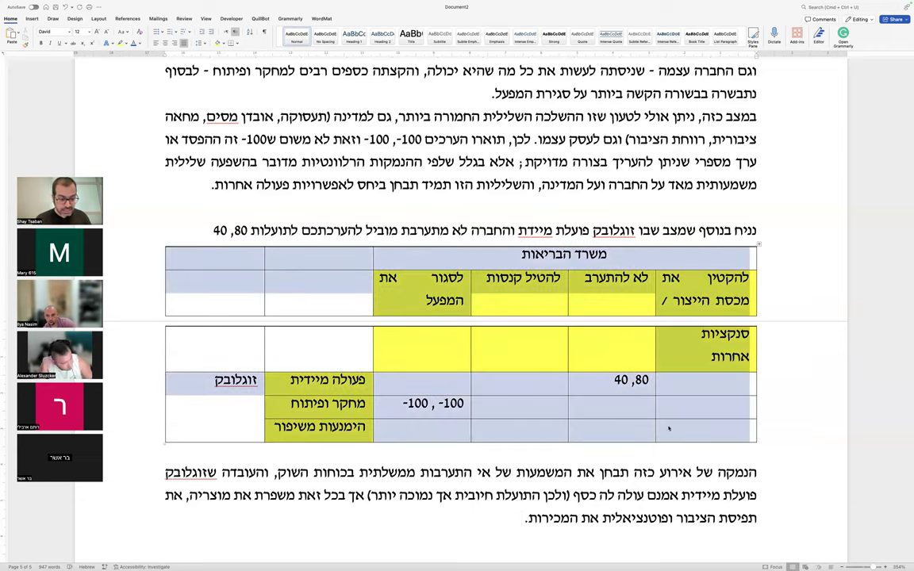
pyautogui.click(170, 44)
pyautogui.scroll(-3, 511, 341)
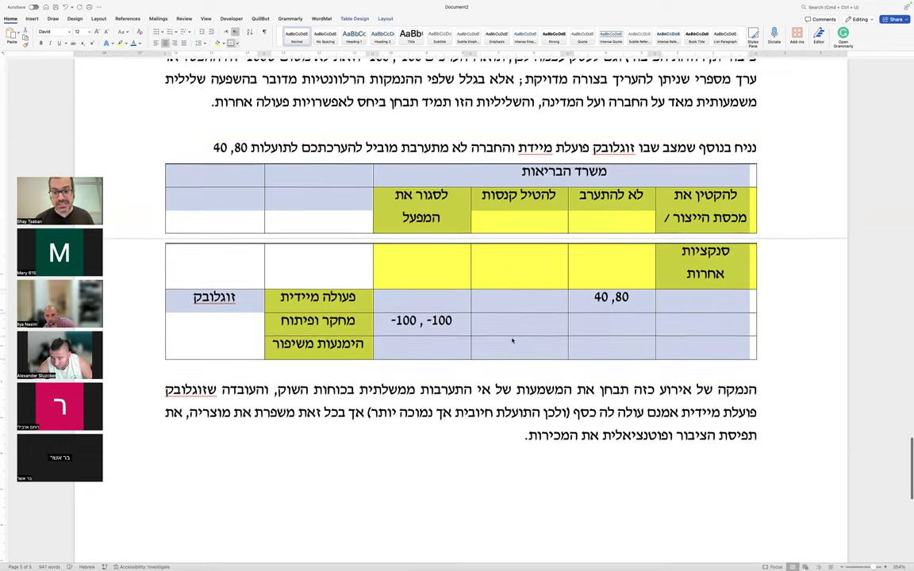
# - Below the 80, 40 justification, start a new paragraph with "לאחר שהסברנו את הפעולות העיקריות, התועלות הנובעות מהן וקיבלנו מטריצה מלאה במספרים (או"
pyautogui.click(472, 389)
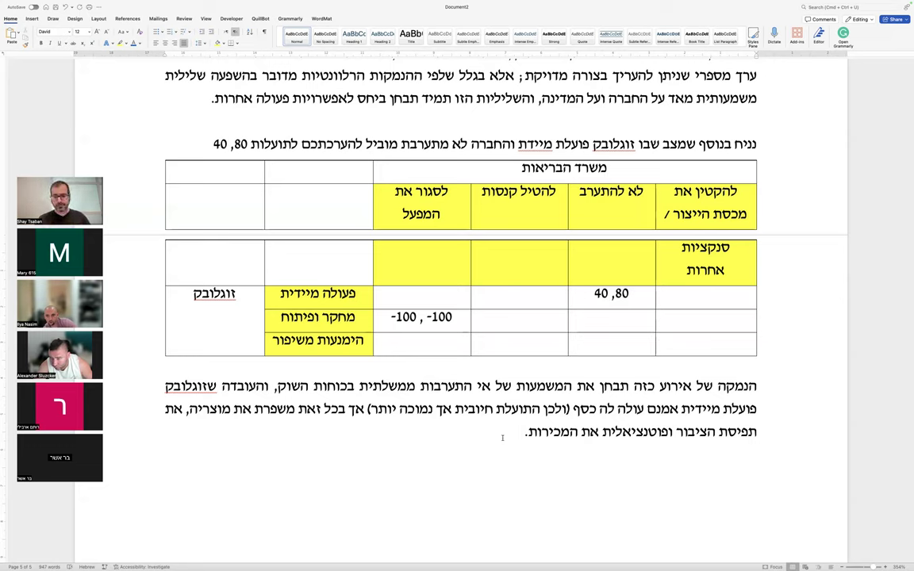
pyautogui.press('Return')
pyautogui.write('לאחר שהסברנו את הפעולו')
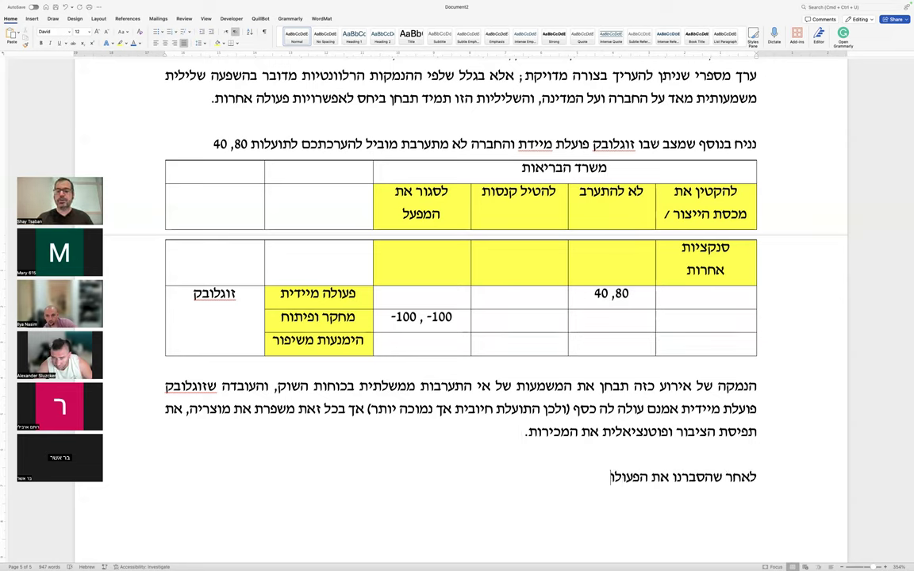
pyautogui.write('ת העיקריות, התועל')
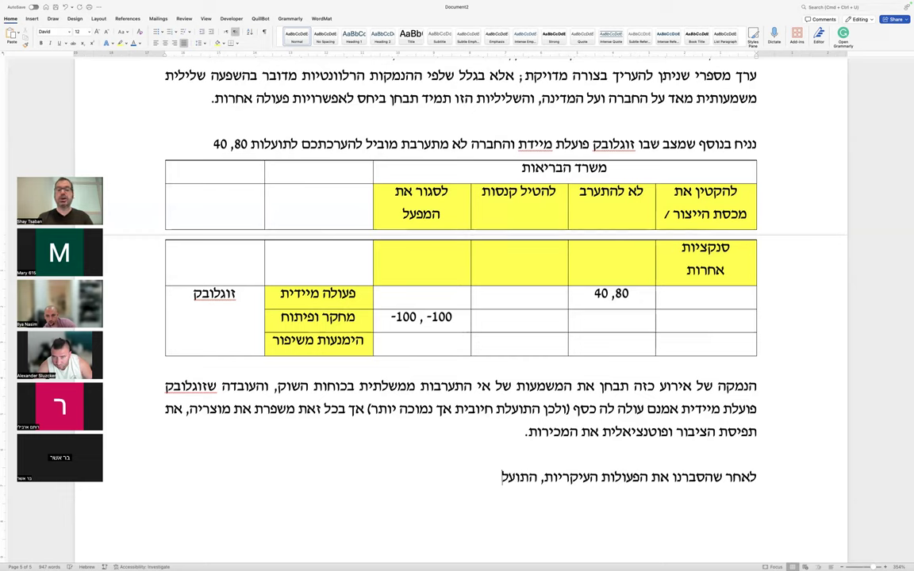
pyautogui.write('ות הנובעות מהן')
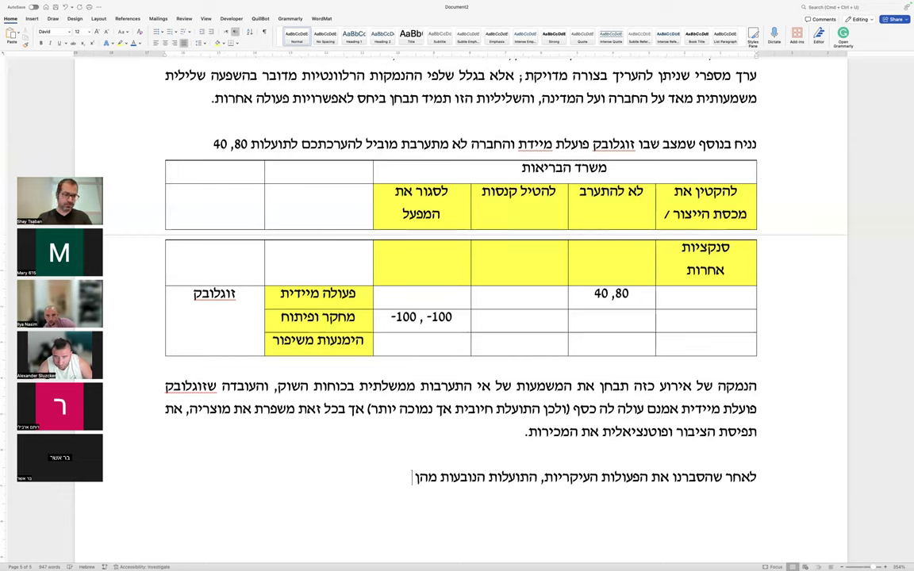
pyautogui.write(' וקיבלנו מטריצה מלאה במספרים (או')
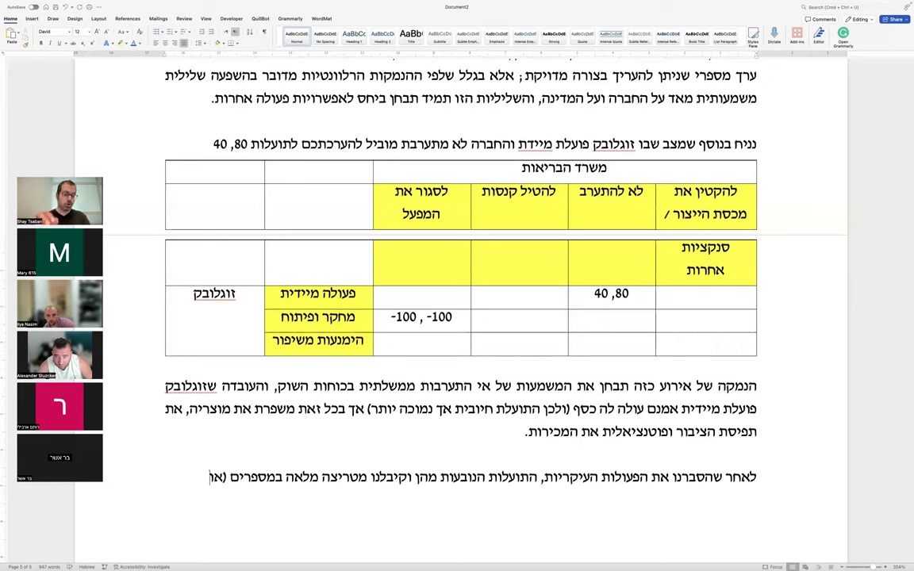
# - Finish the sentence with "עץ החלטה, אם בחרתם בסיטואציה שיותר הגיוני לפתור כמשחק בתורות) עוברים לשלב הפתרון."
pyautogui.write(' עץ החלטה, אם בח')
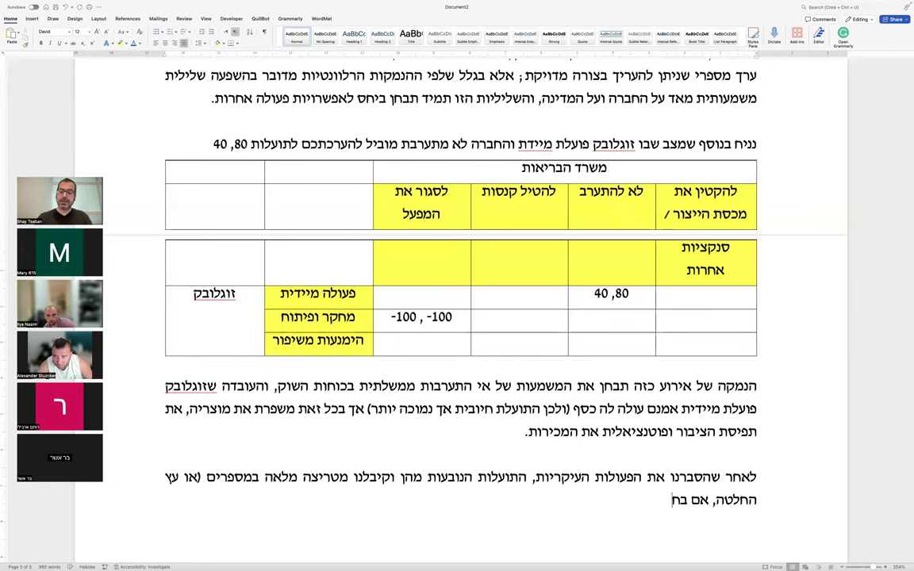
pyautogui.write('רתם בייטואציה')
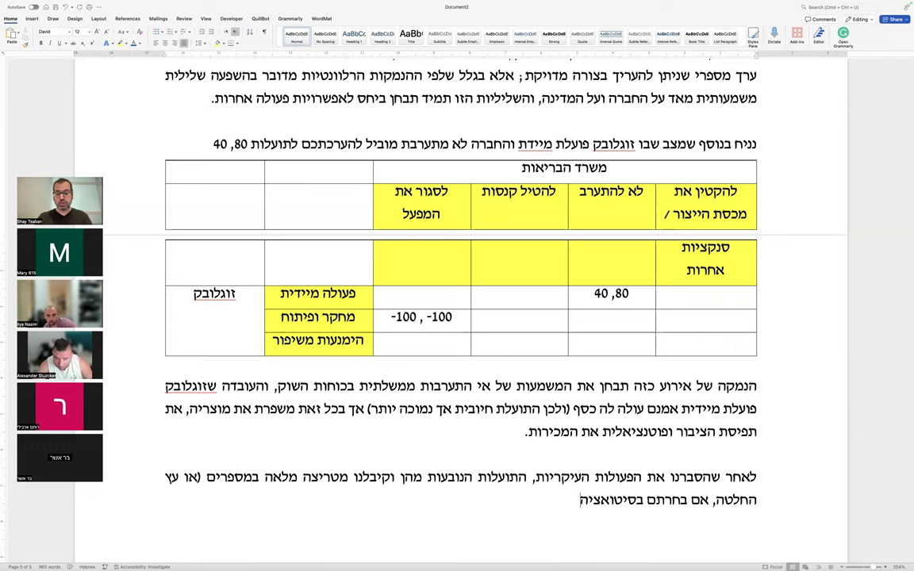
pyautogui.write(' שיוור הגיוני ל')
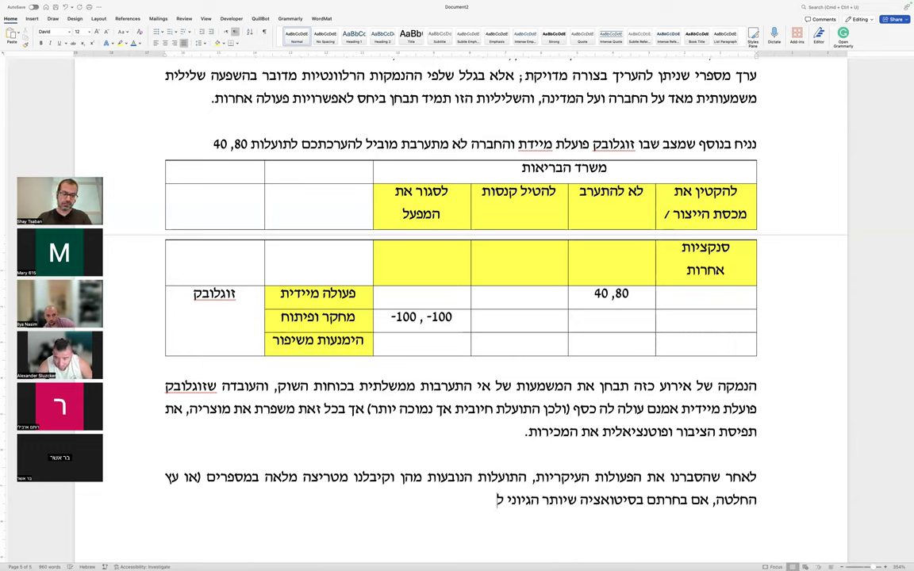
pyautogui.write('פתור כמשחק בתורות')
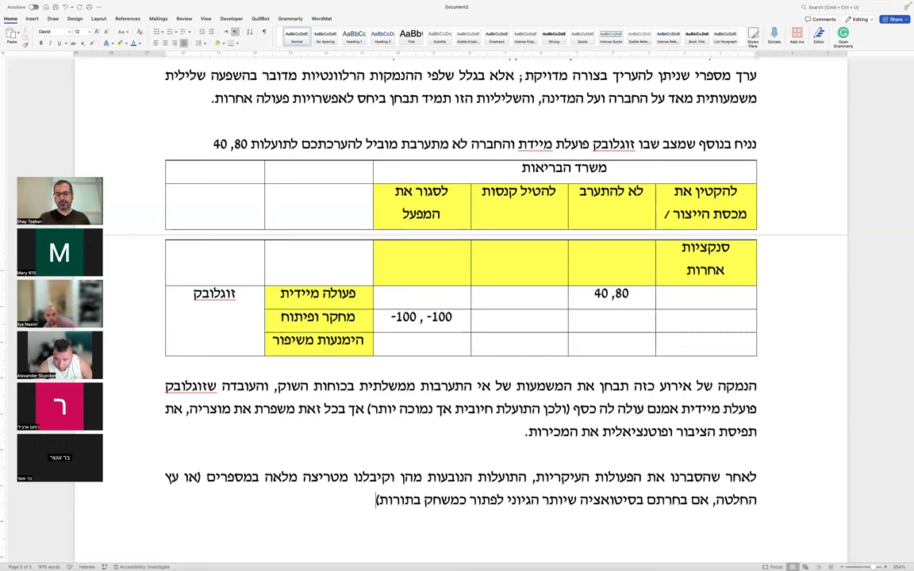
pyautogui.write('עוברים לשלב')
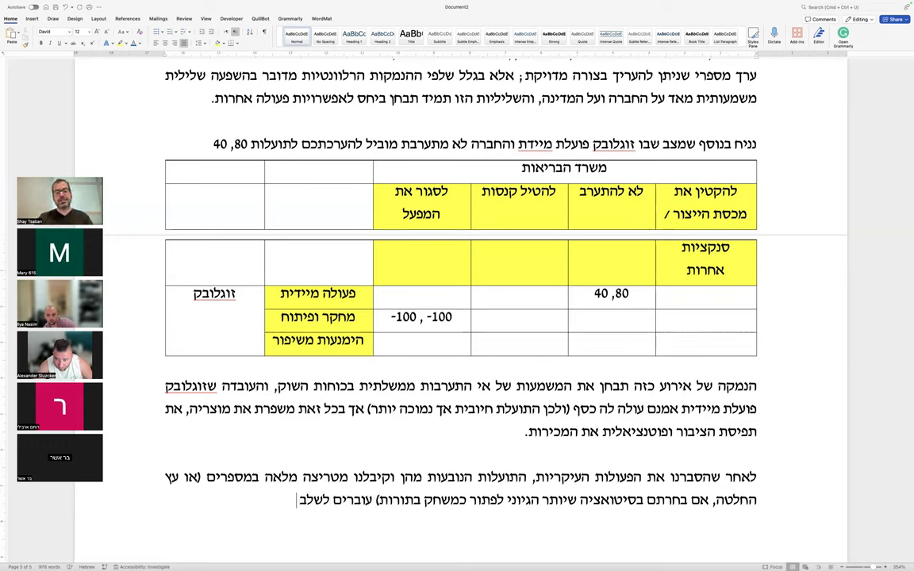
pyautogui.write(' הפתרון.')
pyautogui.press('Return')
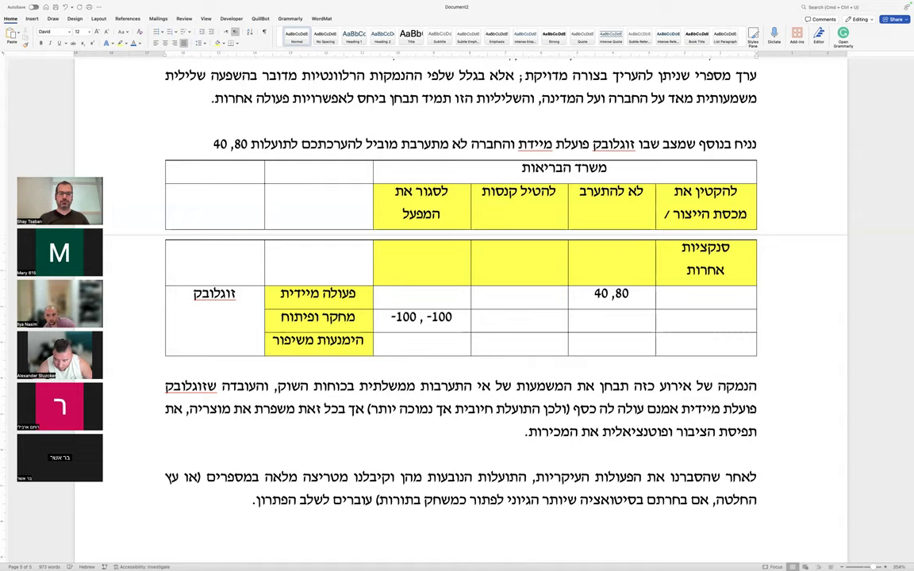
# - Copy the underlined heading "השלב הבא - להגדיר תועלות" and paste it below the last paragraph of the document
pyautogui.scroll(15, 460, 318)
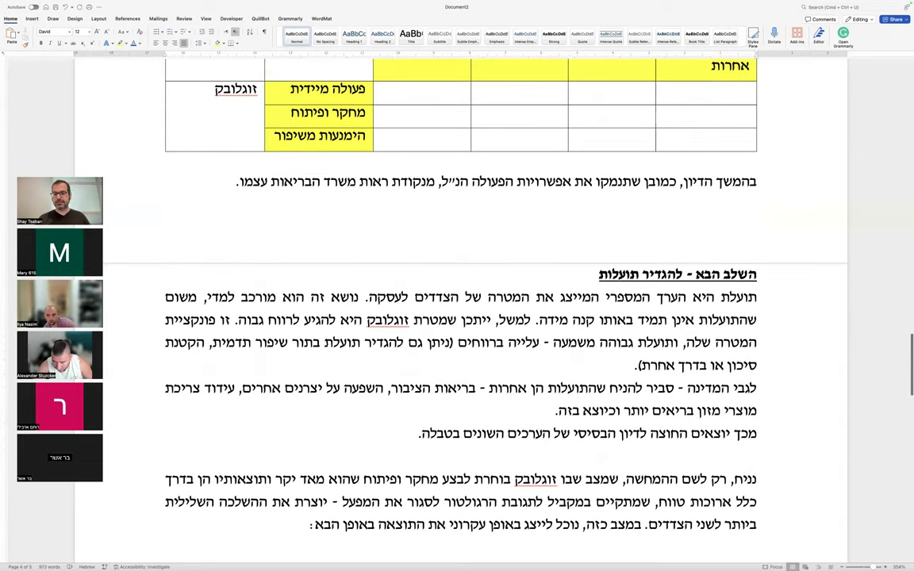
pyautogui.moveTo(627, 280); pyautogui.dragTo(757, 274)
pyautogui.press('super+c')
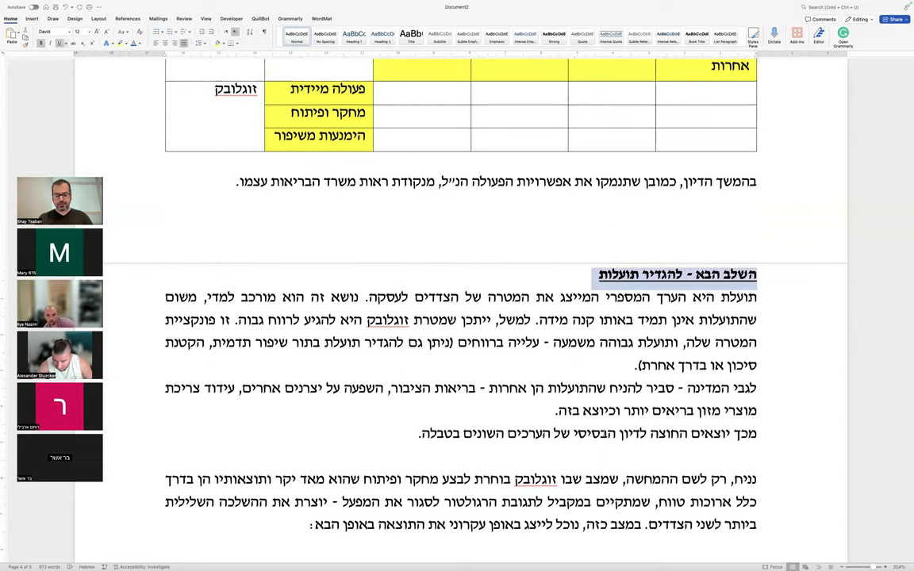
pyautogui.scroll(-5, 758, 274)
pyautogui.scroll(-10, 604, 432)
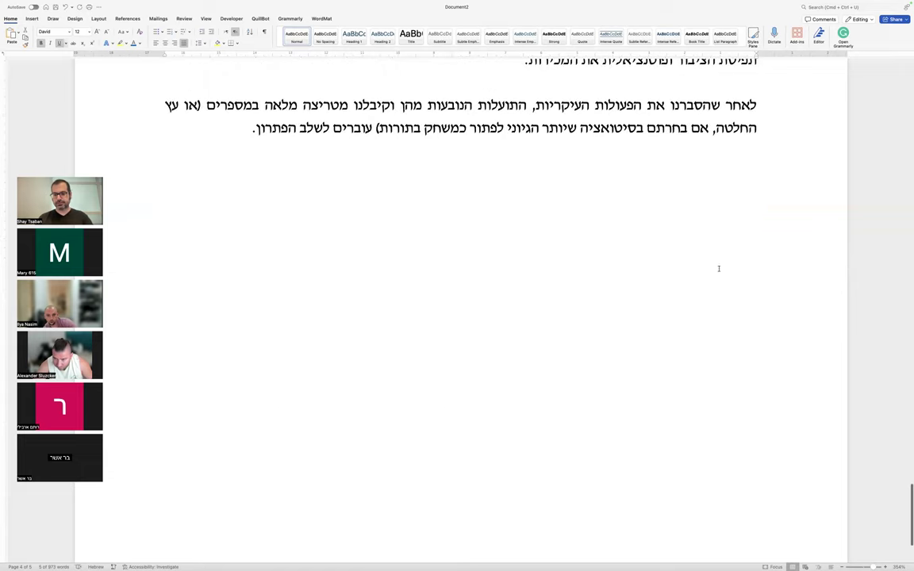
pyautogui.click(751, 157)
pyautogui.press('super+v')
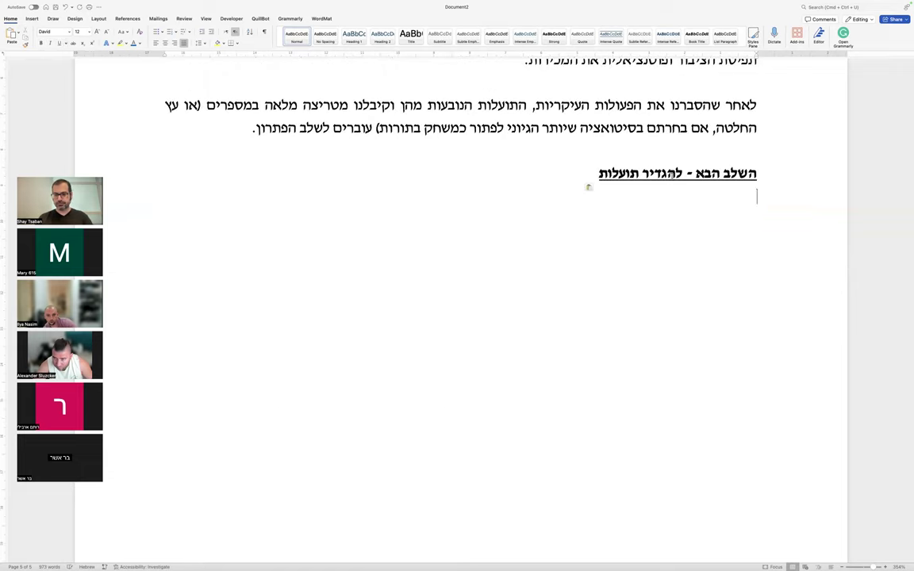
# - Reword the pasted heading as "השלב הבא - לפתור את המשחק"
pyautogui.moveTo(662, 171); pyautogui.dragTo(602, 175)
pyautogui.write('לפתו')
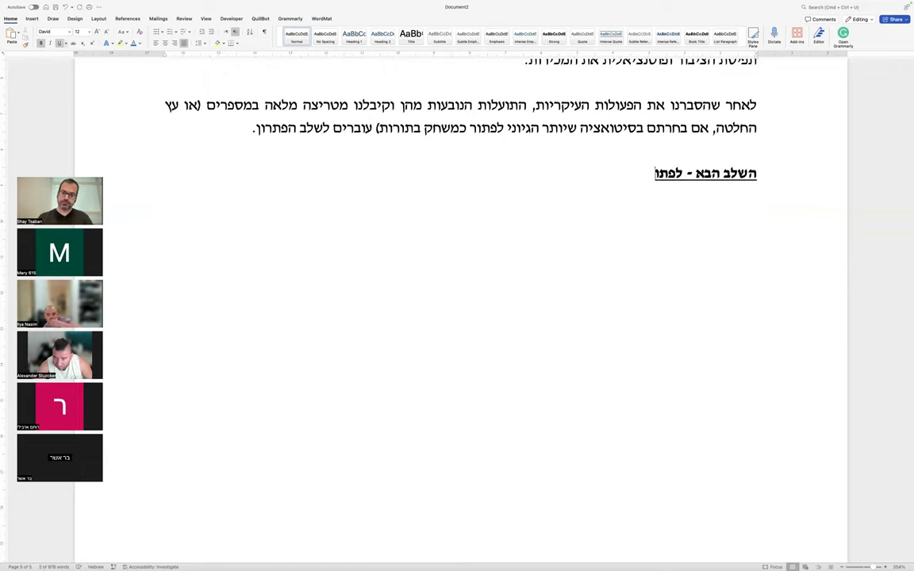
pyautogui.write('ר את המשחק')
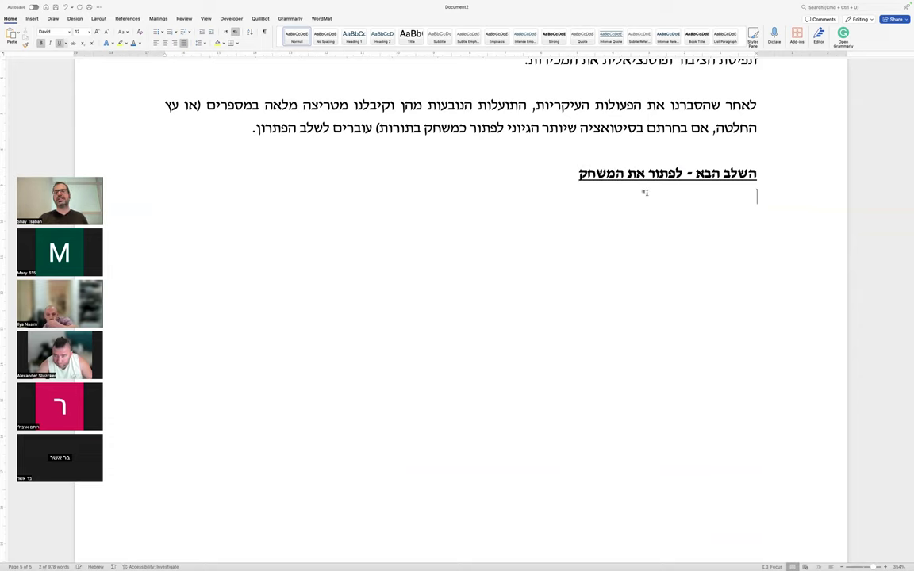
# - Copy the payoff matrix containing the 80, 40 and -100, -100 utilities and paste it below the new game-solving heading
pyautogui.scroll(10, 645, 192)
pyautogui.click(199, 302)
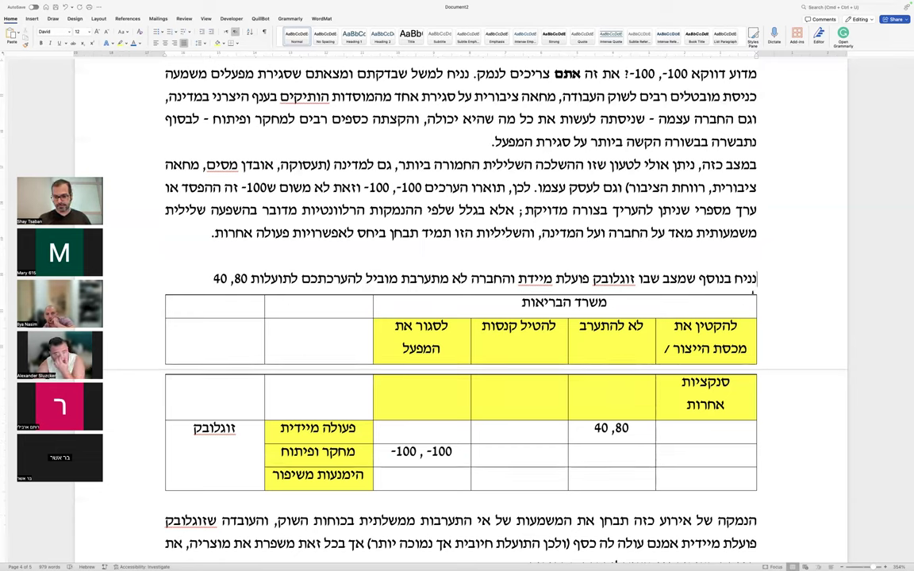
pyautogui.moveTo(713, 302); pyautogui.dragTo(420, 474)
pyautogui.click(759, 294)
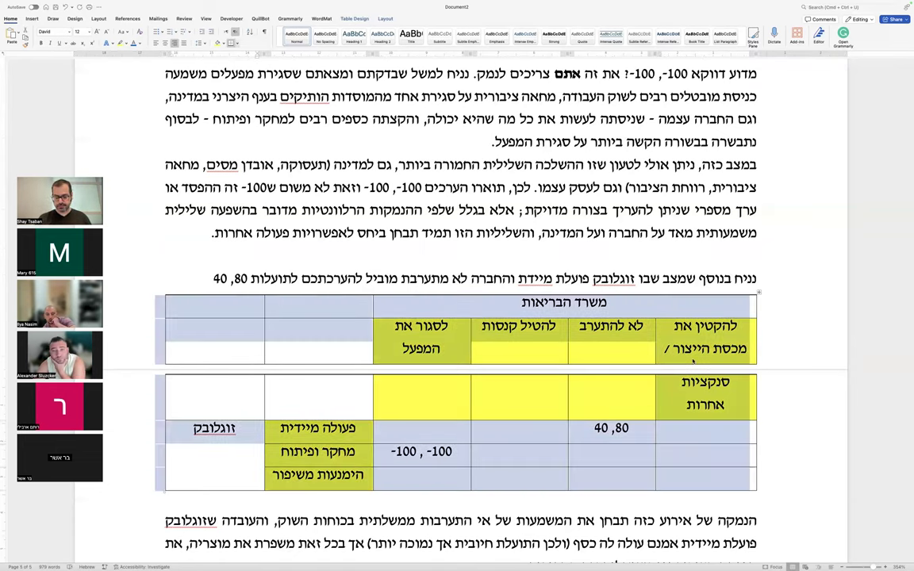
pyautogui.moveTo(678, 370); pyautogui.dragTo(714, 285)
pyautogui.scroll(-6, 698, 322)
# - Between the new heading and the pasted matrix, write "ברשותכם, אני ממלא את המטריצה בלי ״הרבה שכל והסברים״ (שאותם"
pyautogui.click(740, 250)
pyautogui.write('ברשות')
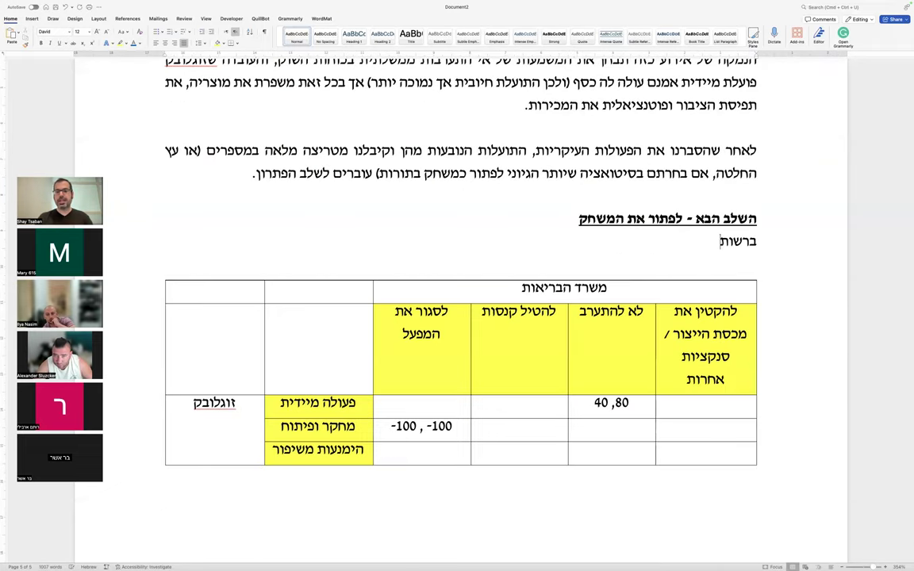
pyautogui.write('כם, אני ממלא את')
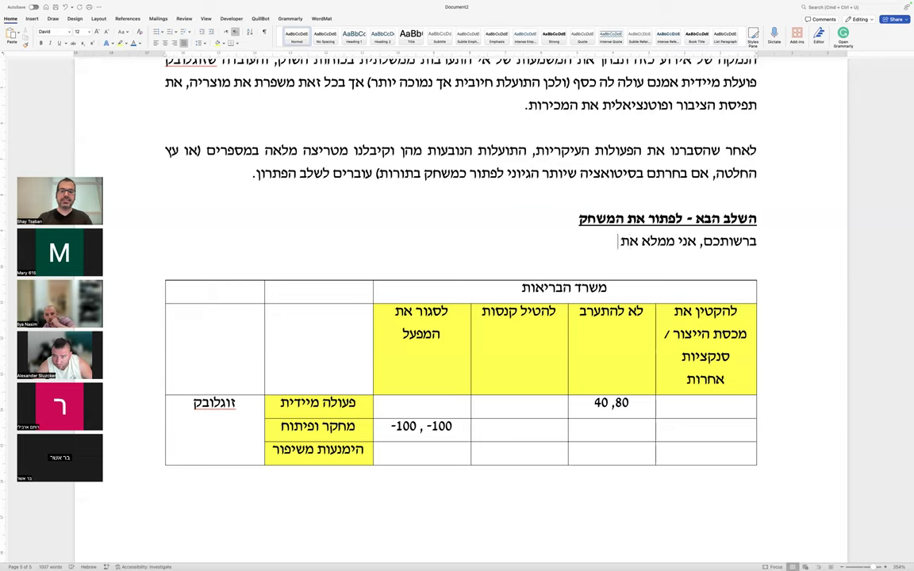
pyautogui.write(' המטריצ')
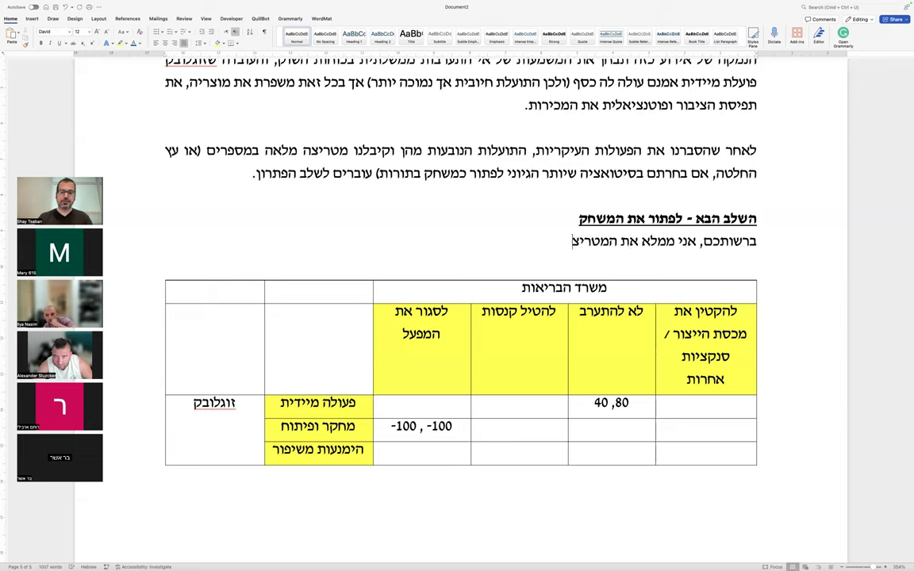
pyautogui.write('ה בלי ״הרבה שכל והסבר')
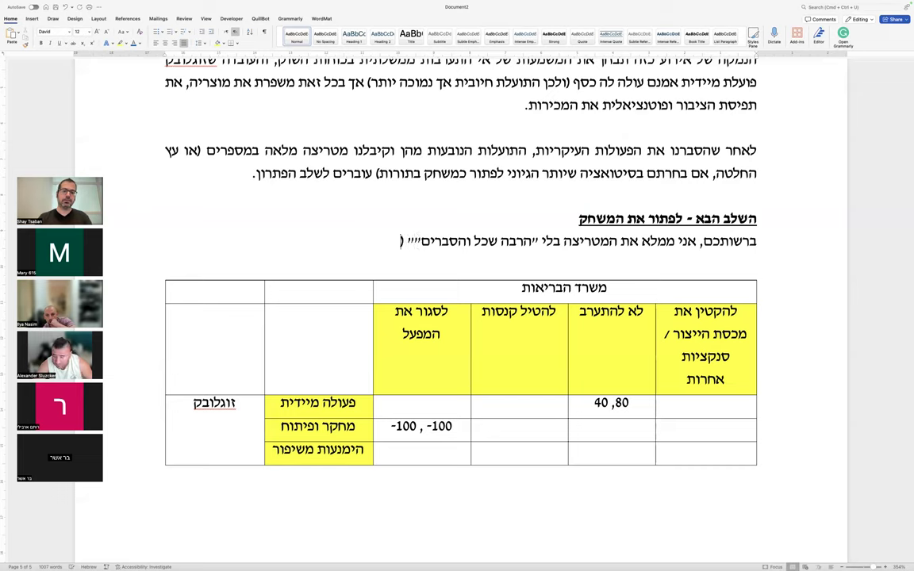
pyautogui.write('ים״ (שאותם')
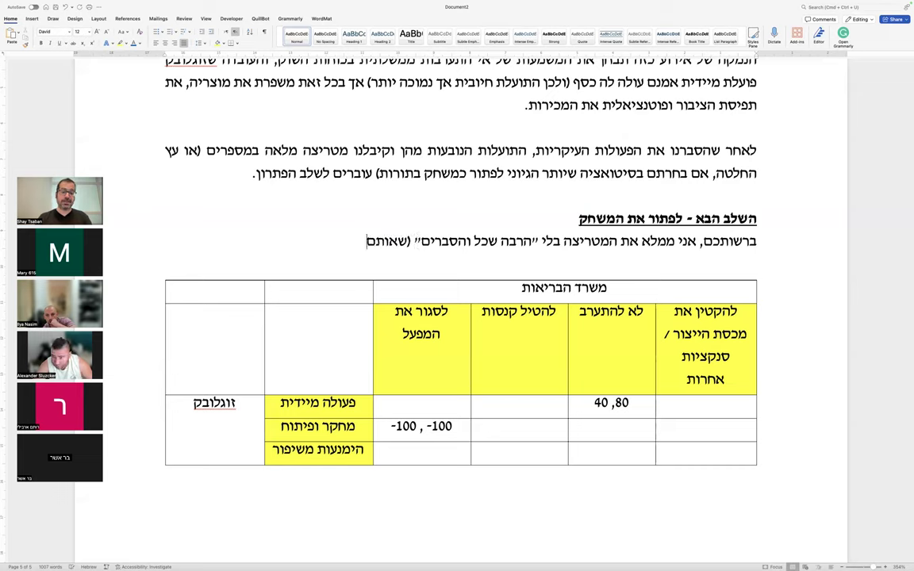